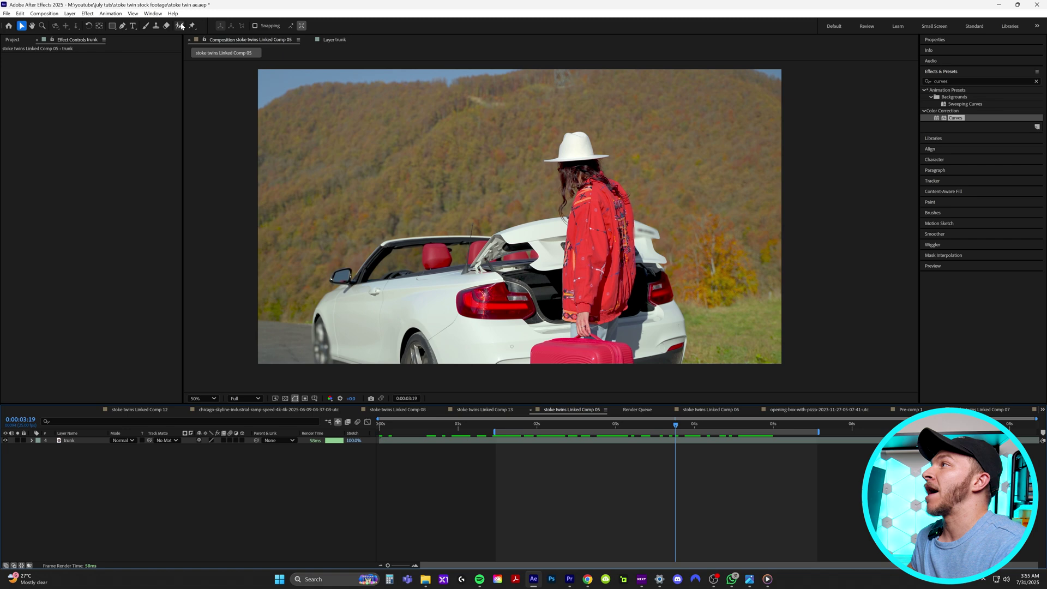
# - Select the dark trunk interior on both sides of the person with Roto Brush strokes on the trunk layer
pyautogui.click(181, 25)
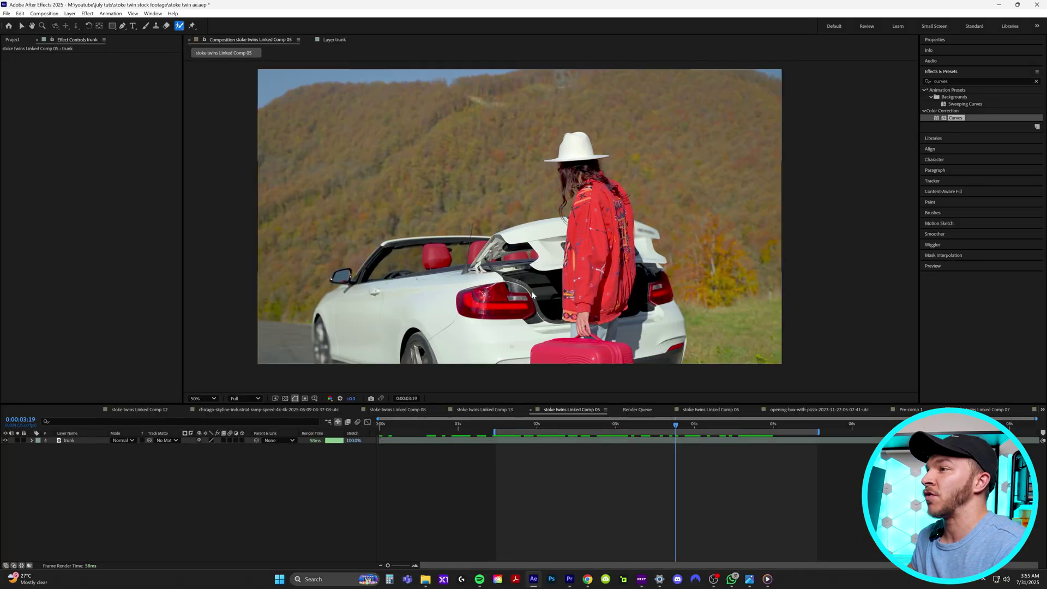
pyautogui.doubleClick(524, 280)
pyautogui.scroll(1, 524, 280)
pyautogui.moveTo(322, 191); pyautogui.dragTo(460, 151)
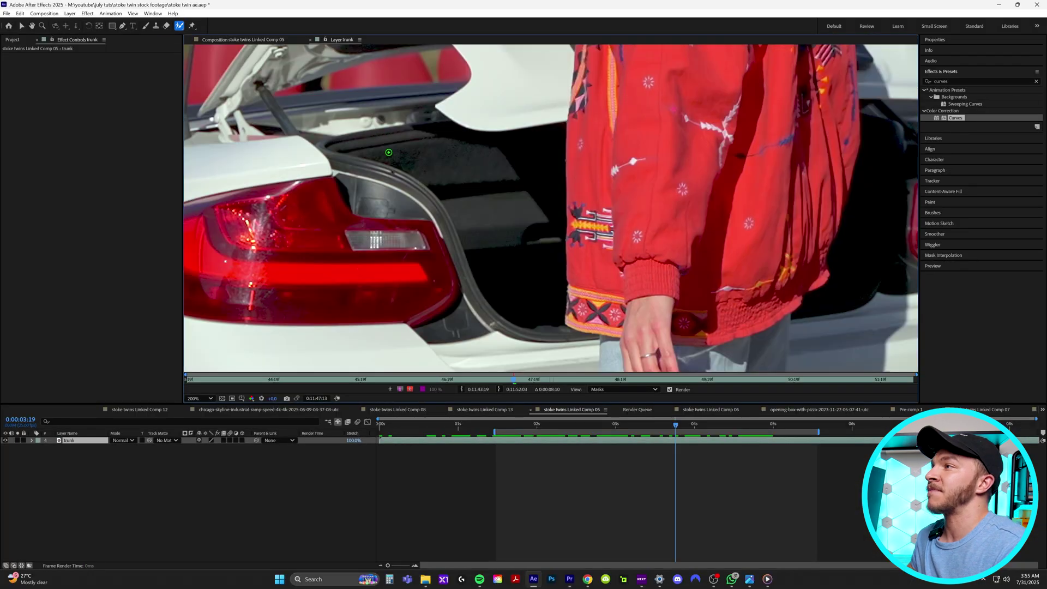
pyautogui.moveTo(389, 153); pyautogui.dragTo(519, 191)
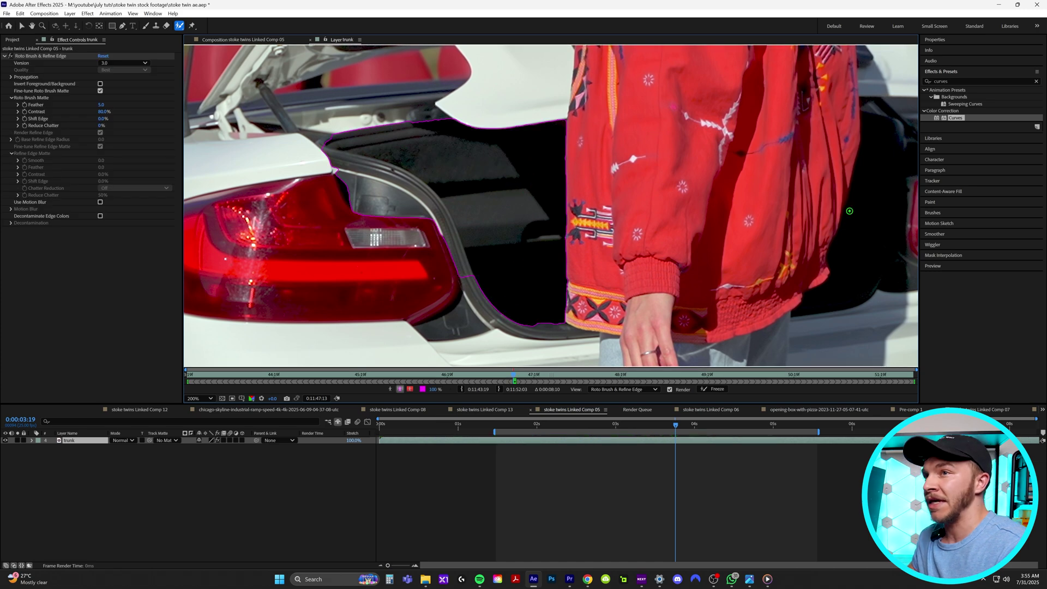
pyautogui.moveTo(814, 233); pyautogui.dragTo(730, 240)
pyautogui.moveTo(790, 126); pyautogui.dragTo(772, 294)
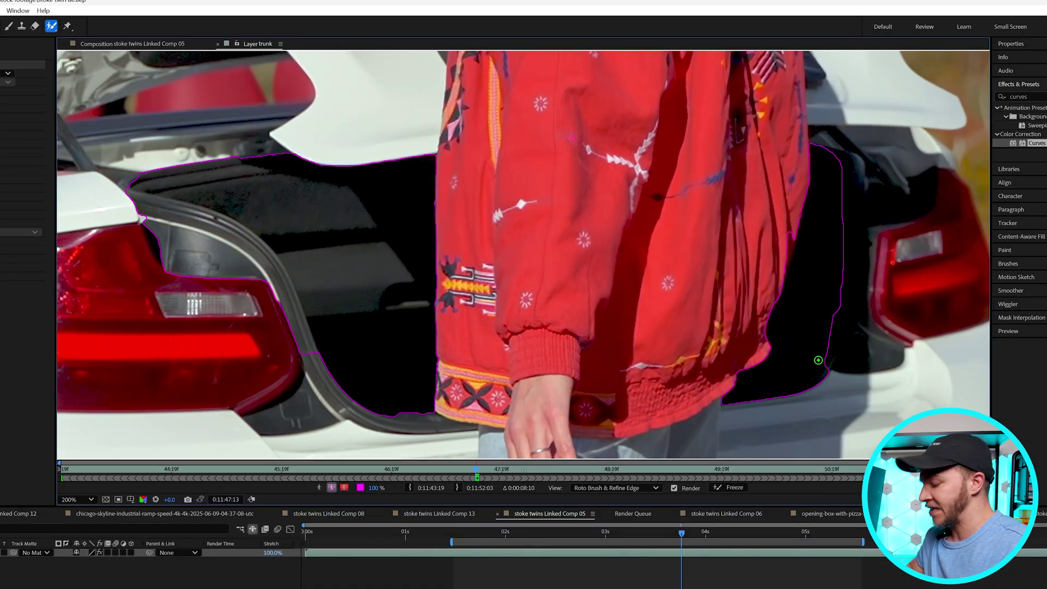
# - Propagate the Roto Brush selection of the trunk interior backwards frame by frame from the painted frame
pyautogui.press('pageup')
pyautogui.press('pageup')
pyautogui.press('pageup')
pyautogui.press('pageup')
pyautogui.press('pageup')
pyautogui.press('pageup')
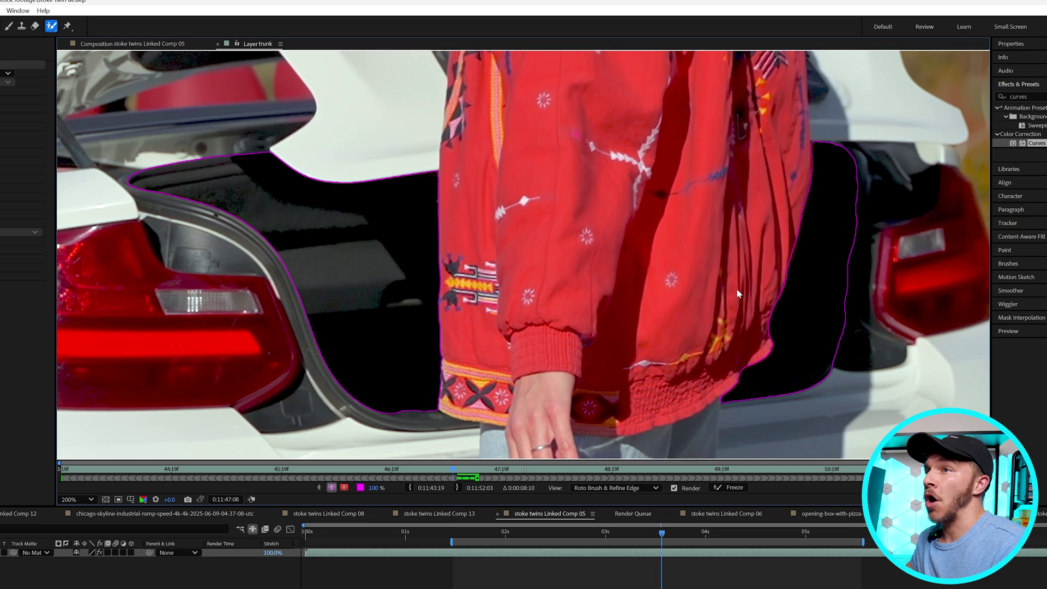
pyautogui.press('pageup')
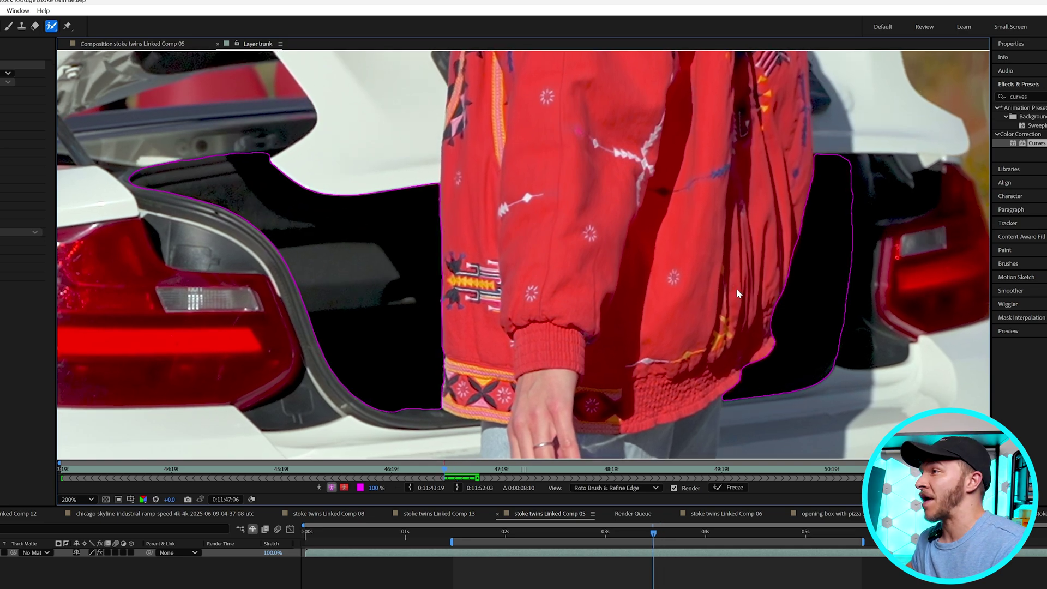
pyautogui.press('pageup')
pyautogui.press('pageup')
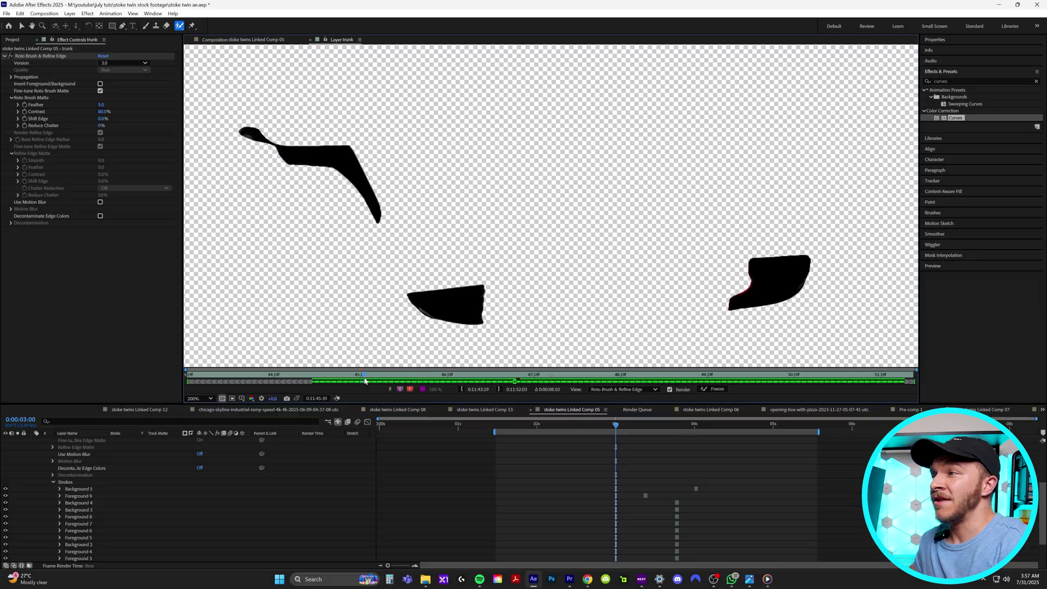
# - Examine the isolated trunk matte frame by frame for edge errors as the lid moves
pyautogui.moveTo(364, 377); pyautogui.dragTo(443, 381)
pyautogui.press('pageup')
pyautogui.press('pageup')
pyautogui.press('pageup')
pyautogui.press('pageup')
pyautogui.press('pageup')
pyautogui.press('pageup')
pyautogui.press('pageup')
pyautogui.press('pageup')
pyautogui.press('pageup')
pyautogui.press('pageup')
pyautogui.press('pageup')
pyautogui.press('pageup')
pyautogui.press('pageup')
pyautogui.press('pageup')
pyautogui.press('pageup')
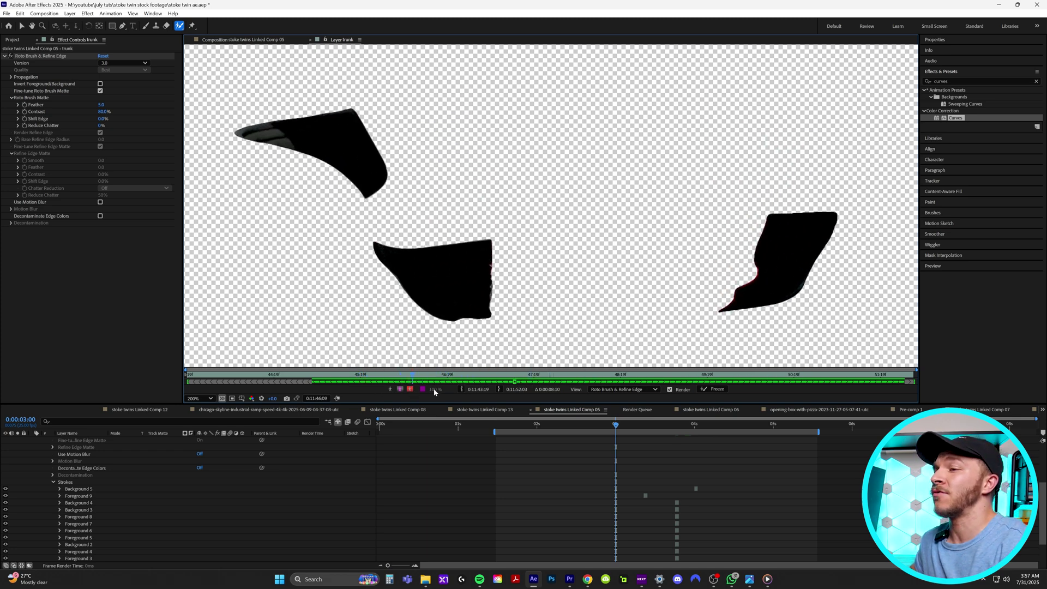
# - Freeze the Roto Brush & Refine Edge propagation of the trunk layer
pyautogui.click(620, 384)
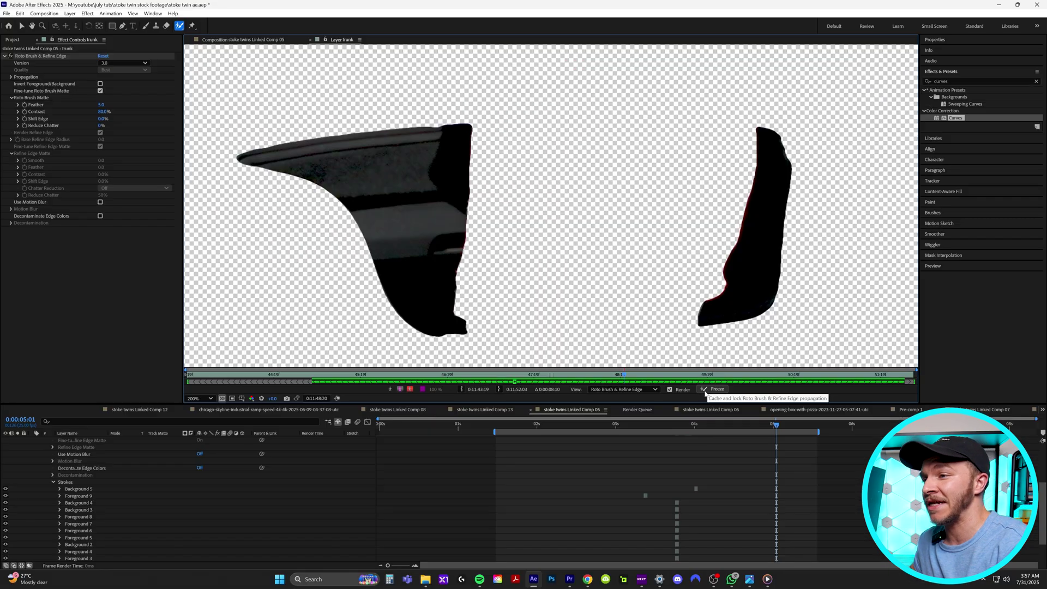
pyautogui.click(705, 390)
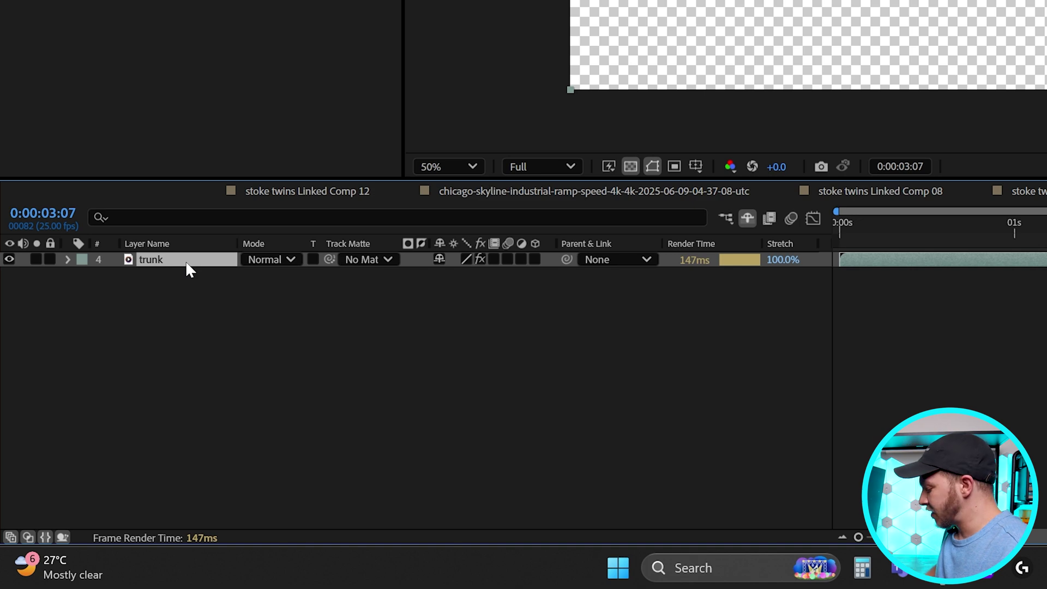
# - Duplicate the trunk layer and delete Roto Brush & Refine Edge from the lower copy
pyautogui.hotkey('ctrl', 'd')
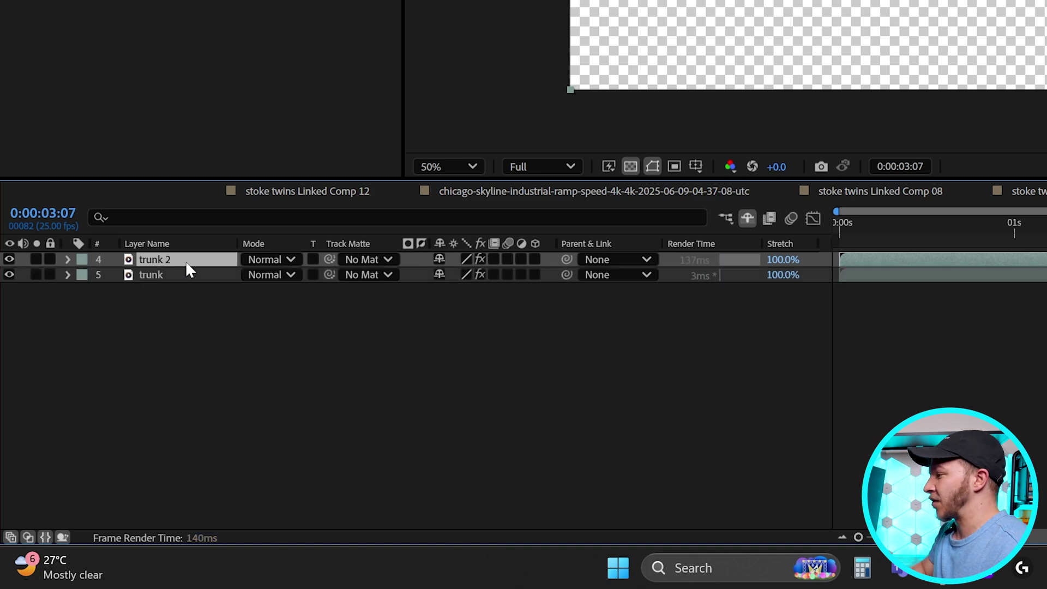
pyautogui.click(175, 276)
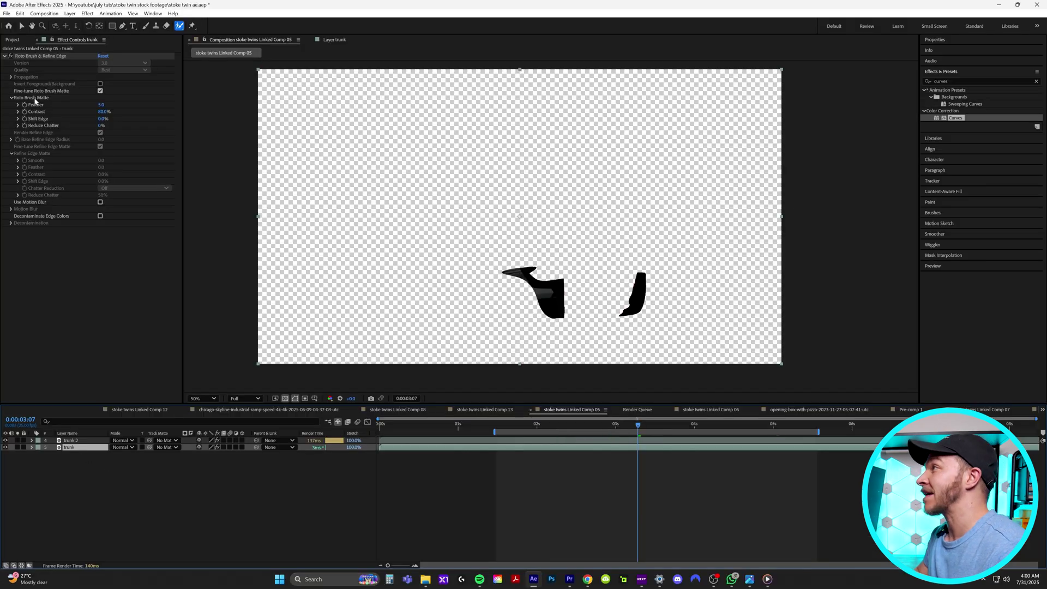
pyautogui.click(34, 56)
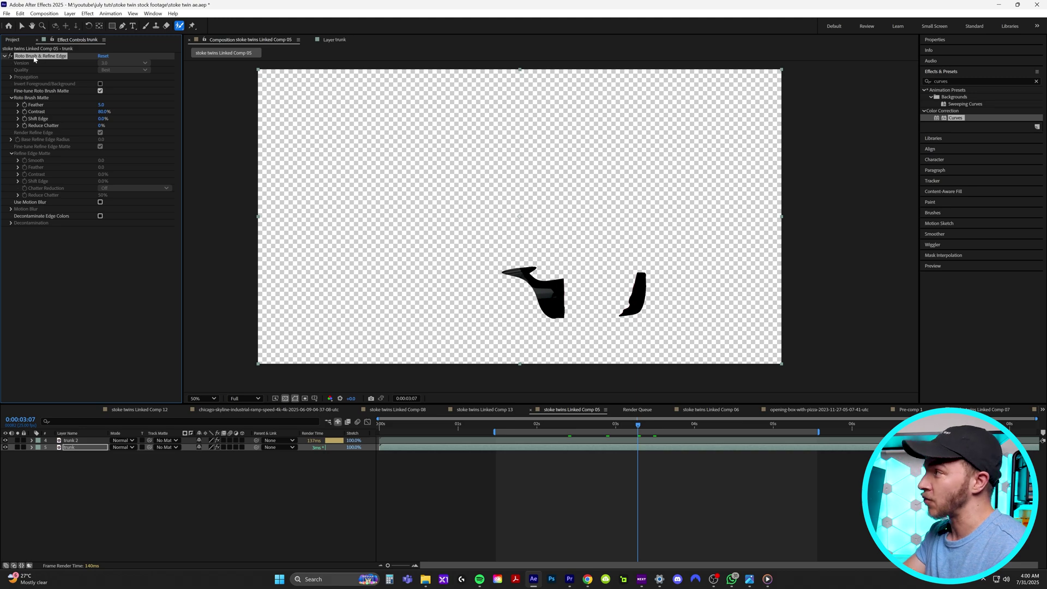
pyautogui.press('Delete')
# - Rename the upper layer as "trunk glow" and the lower layer as "slate"
pyautogui.rightClick(73, 440)
pyautogui.click(120, 418)
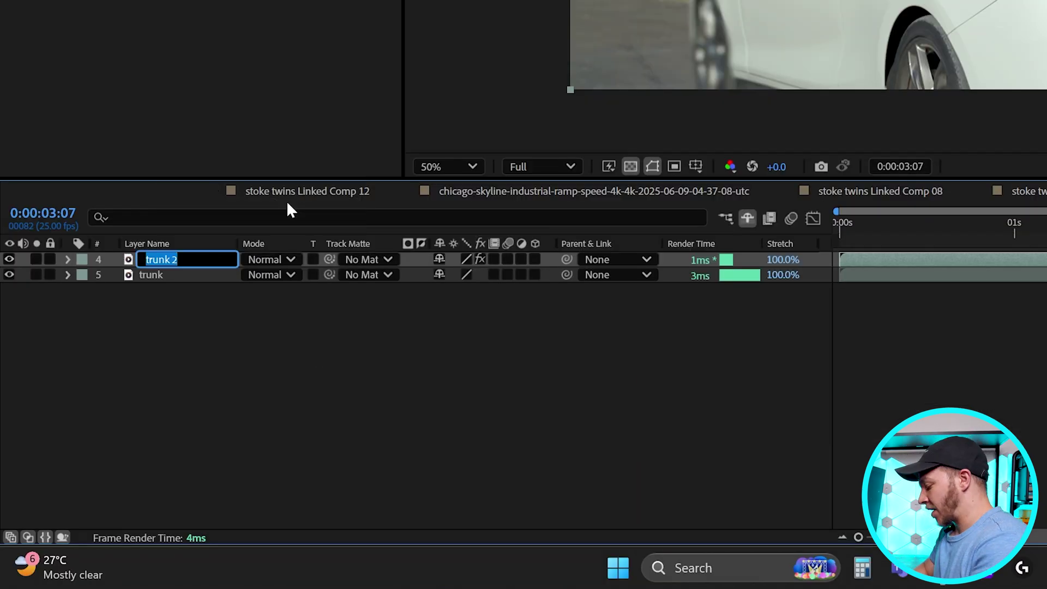
pyautogui.write('trun glow')
pyautogui.rightClick(155, 275)
pyautogui.click(256, 226)
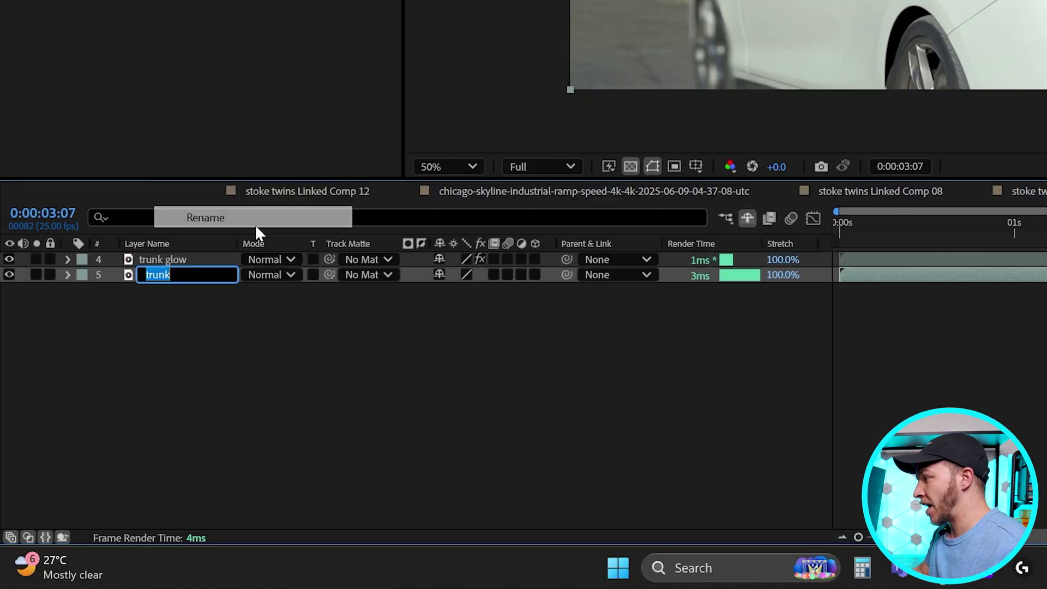
pyautogui.write('slate')
pyautogui.press('Return')
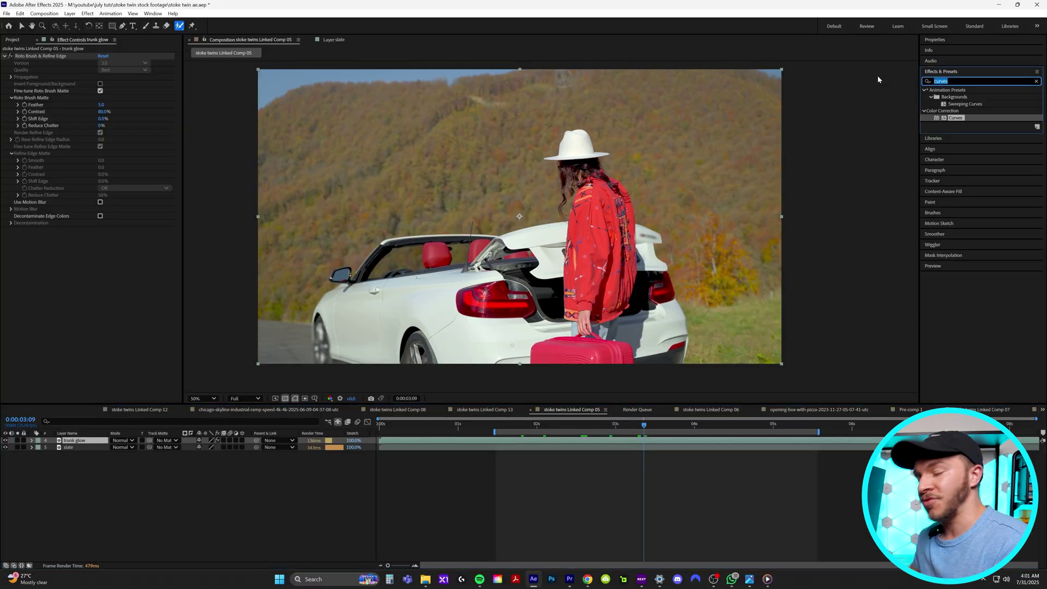
# - Apply the Fill effect to the trunk glow layer and set its color to white
pyautogui.write('fill')
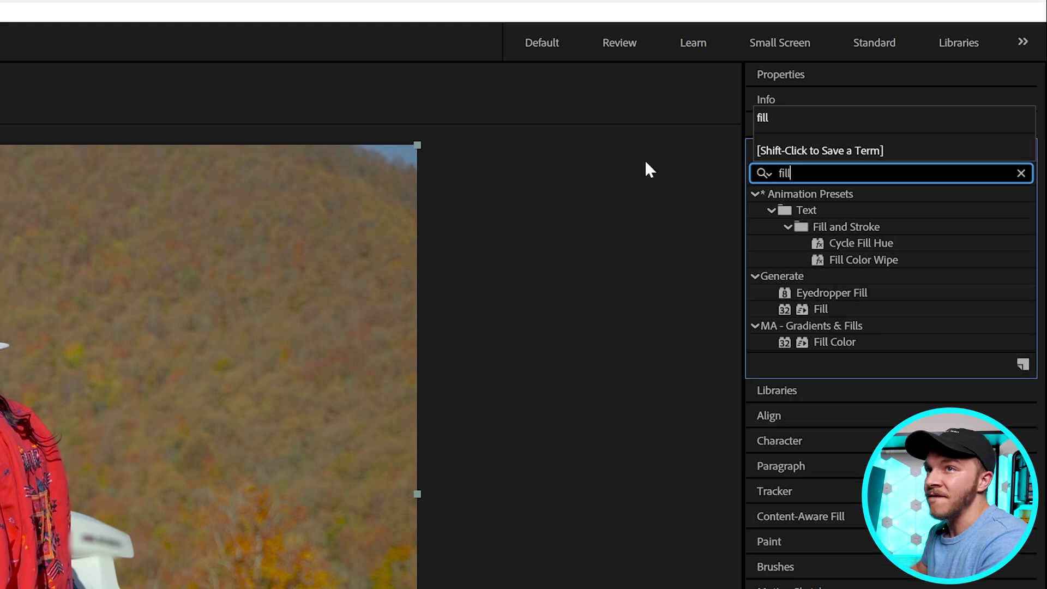
pyautogui.click(847, 308)
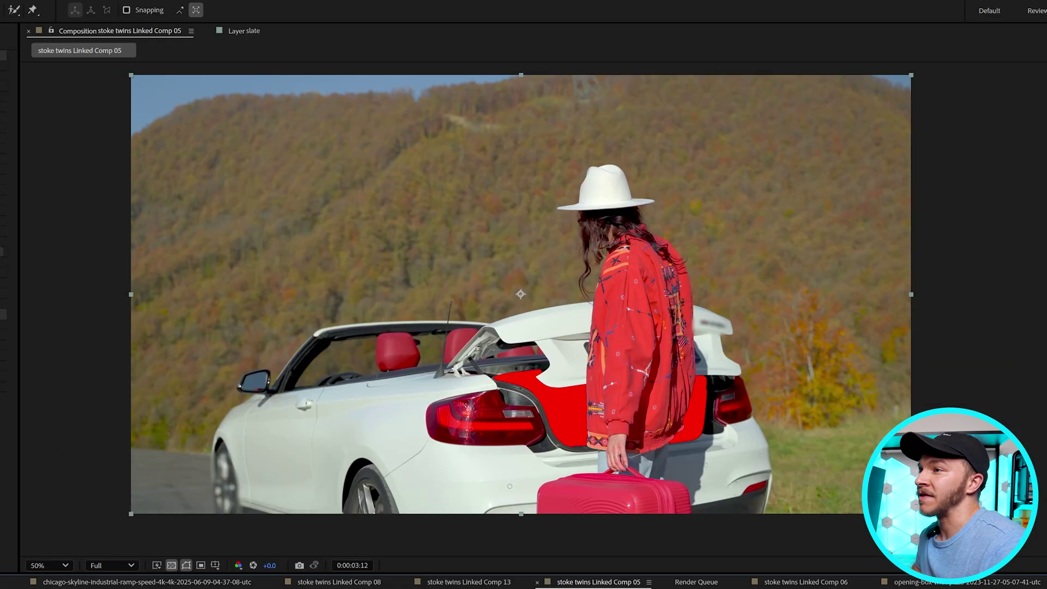
pyautogui.moveTo(644, 424); pyautogui.dragTo(752, 424)
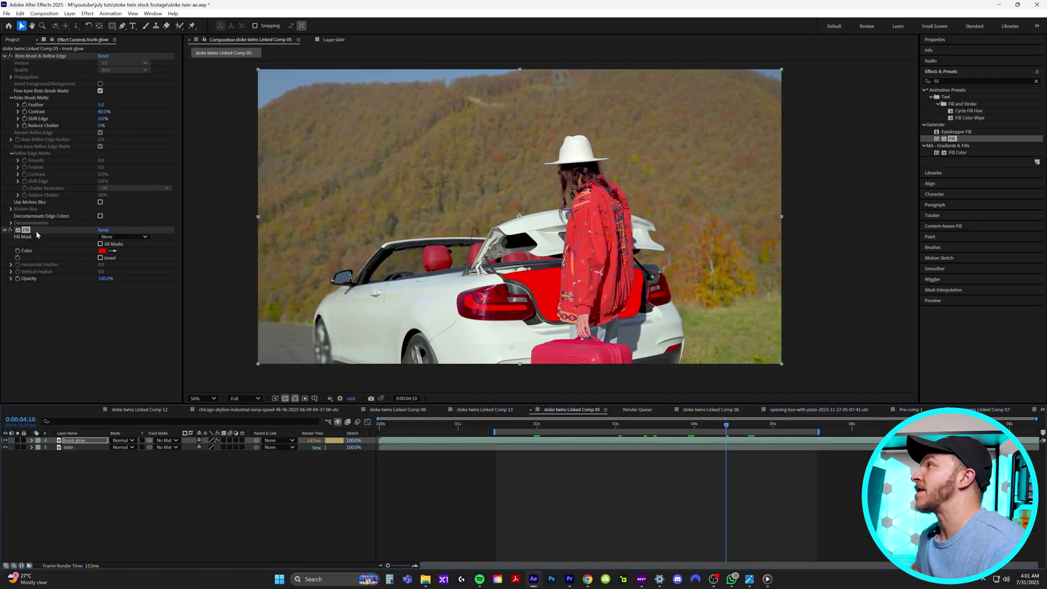
pyautogui.click(102, 250)
pyautogui.click(848, 209)
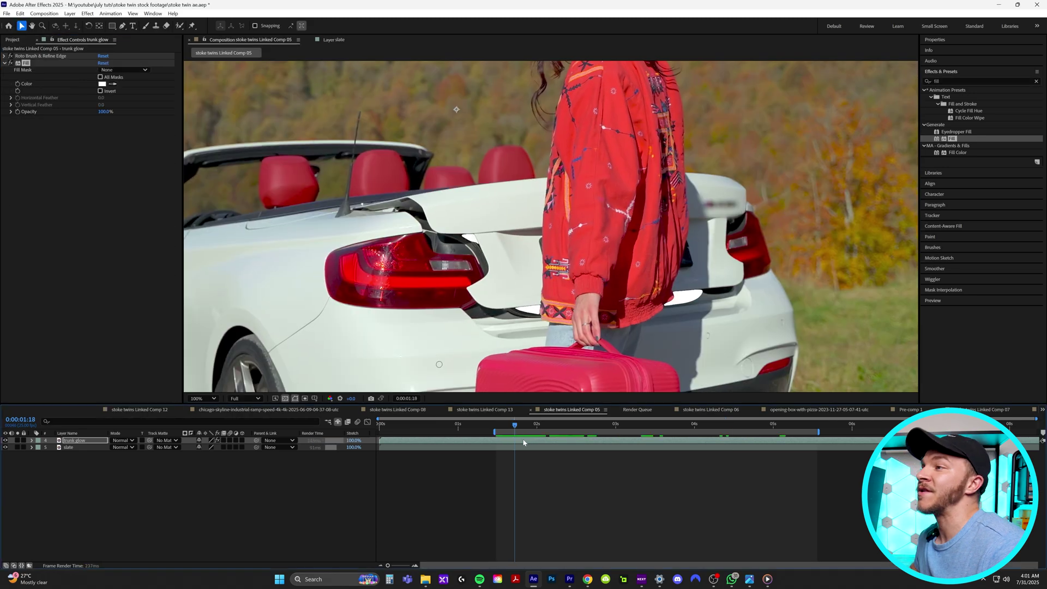
pyautogui.moveTo(748, 438)
pyautogui.mouseDown()
pyautogui.moveTo(818, 436)
pyautogui.moveTo(737, 435)
pyautogui.mouseUp()
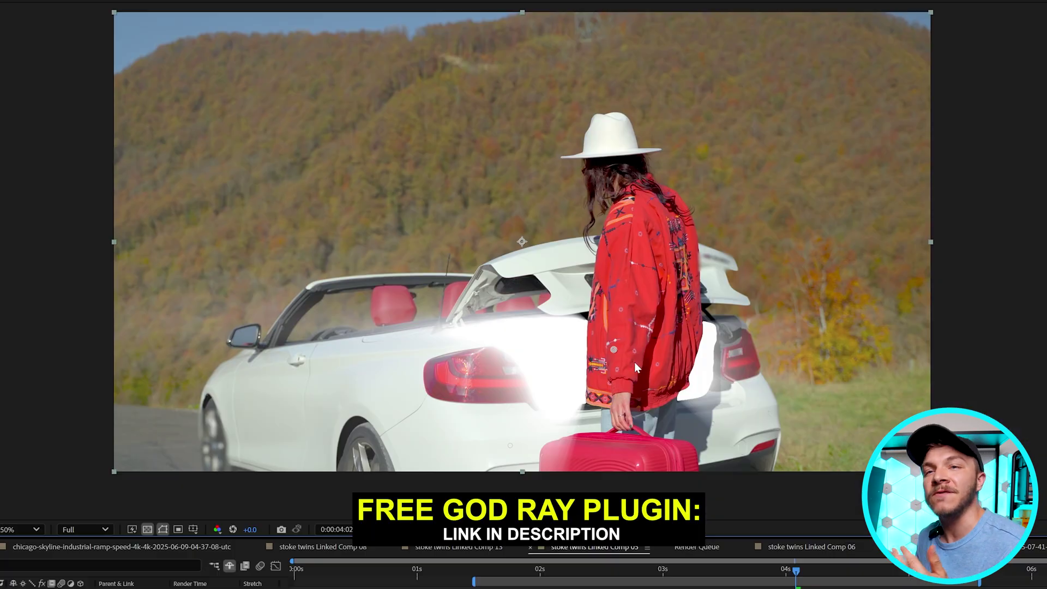
# - Apply the Crate's Godrays effect to the trunk glow layer
pyautogui.moveTo(634, 363); pyautogui.dragTo(578, 396)
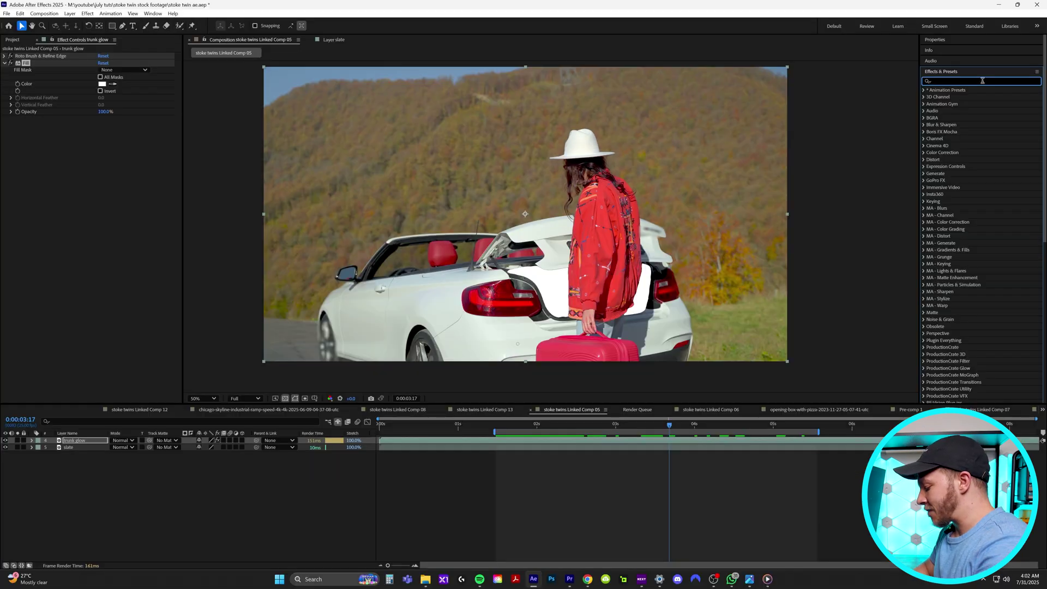
pyautogui.write('god')
pyautogui.click(852, 209)
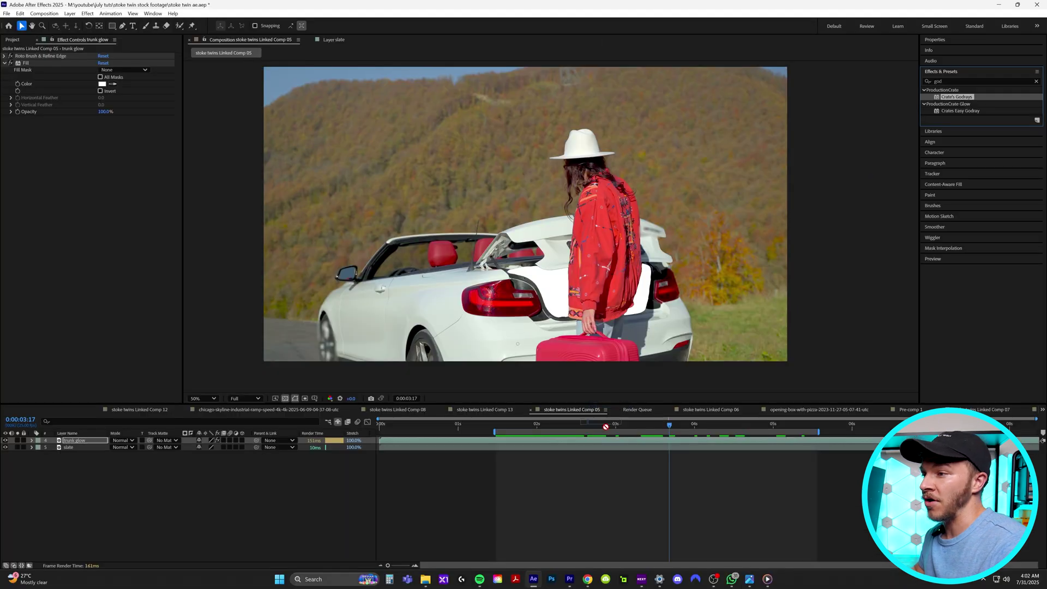
pyautogui.moveTo(598, 440); pyautogui.dragTo(598, 440)
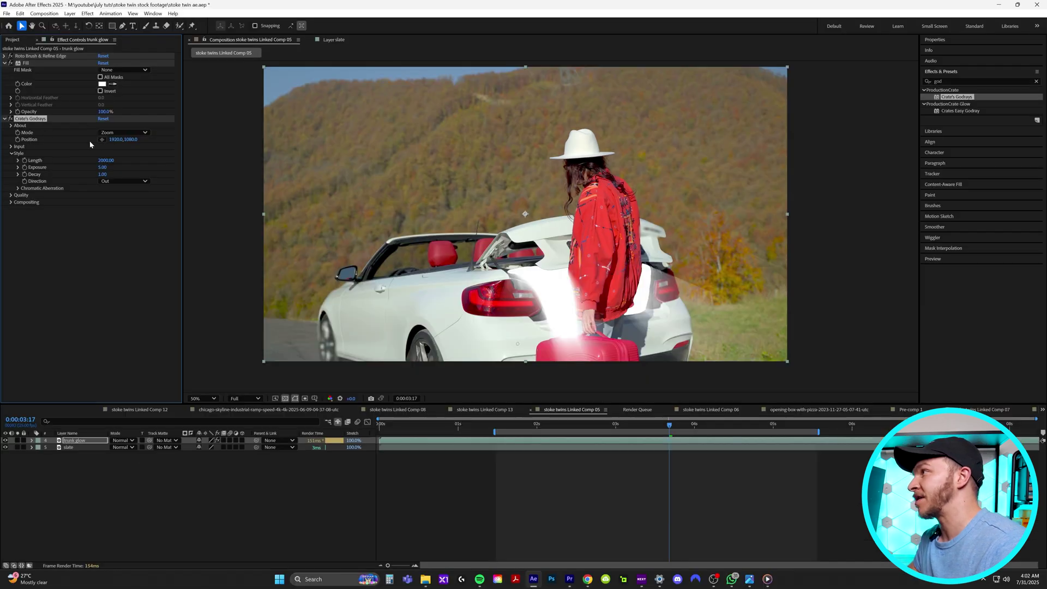
# - Move the godrays' source position to about 2064, 1812 in the trunk opening and preview the rays as the lid moves
pyautogui.moveTo(550, 280); pyautogui.dragTo(561, 283)
pyautogui.moveTo(506, 315); pyautogui.dragTo(546, 317)
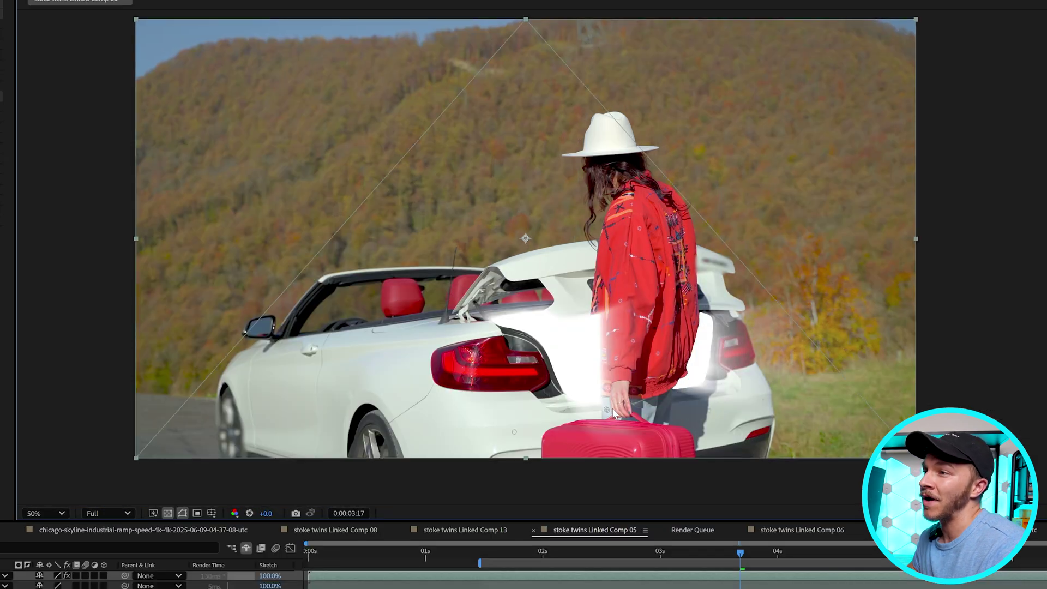
pyautogui.moveTo(555, 387); pyautogui.dragTo(678, 313)
pyautogui.click(484, 560)
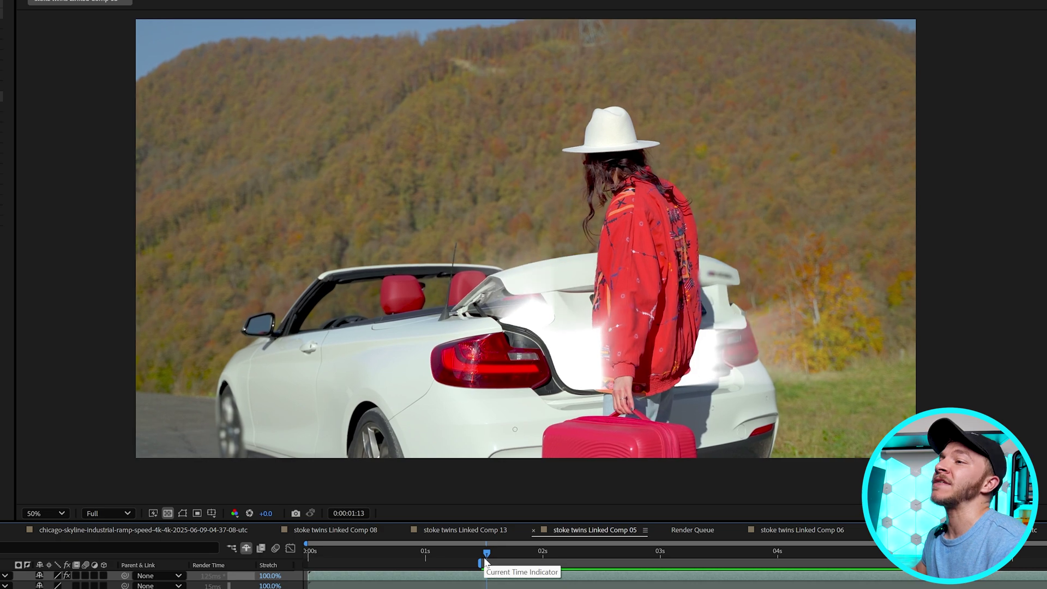
pyautogui.moveTo(485, 561); pyautogui.dragTo(532, 555)
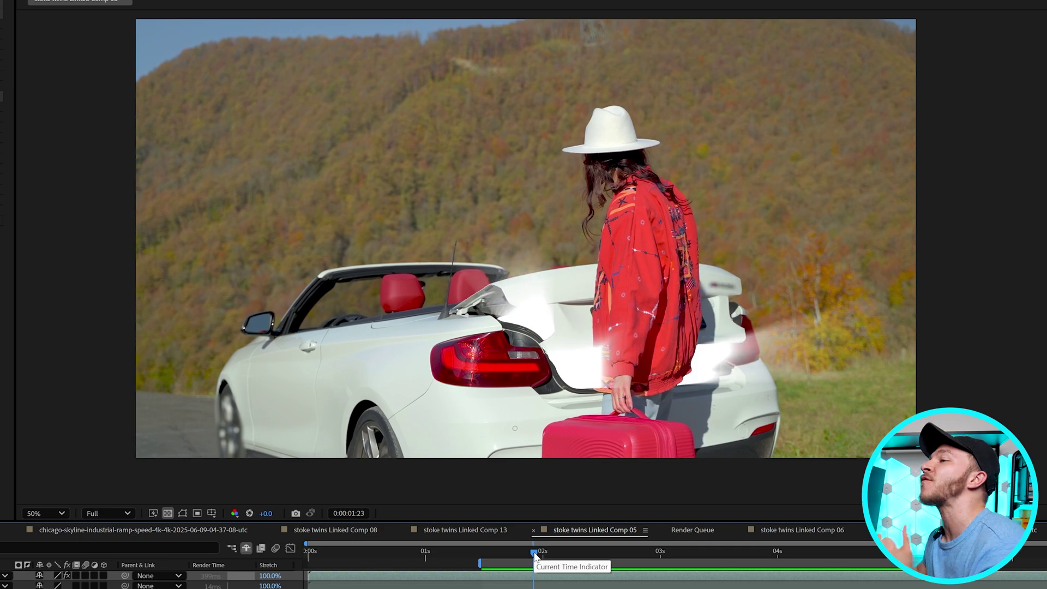
pyautogui.press('space')
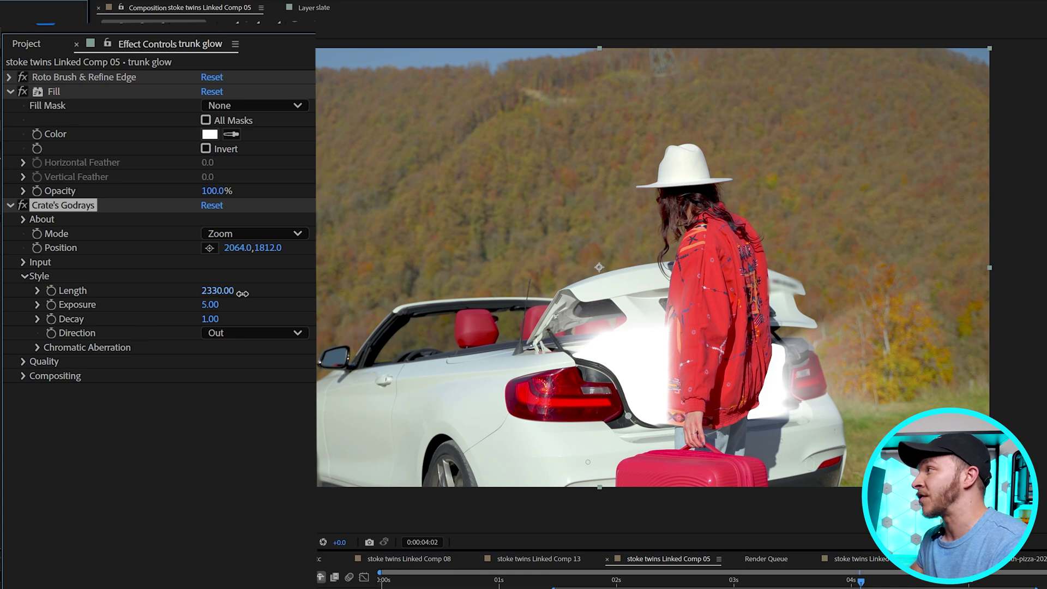
# - Set the godrays' length to 5950 and decay to 1.34, with the source position at about 2212, 1752
pyautogui.moveTo(207, 290); pyautogui.dragTo(210, 290)
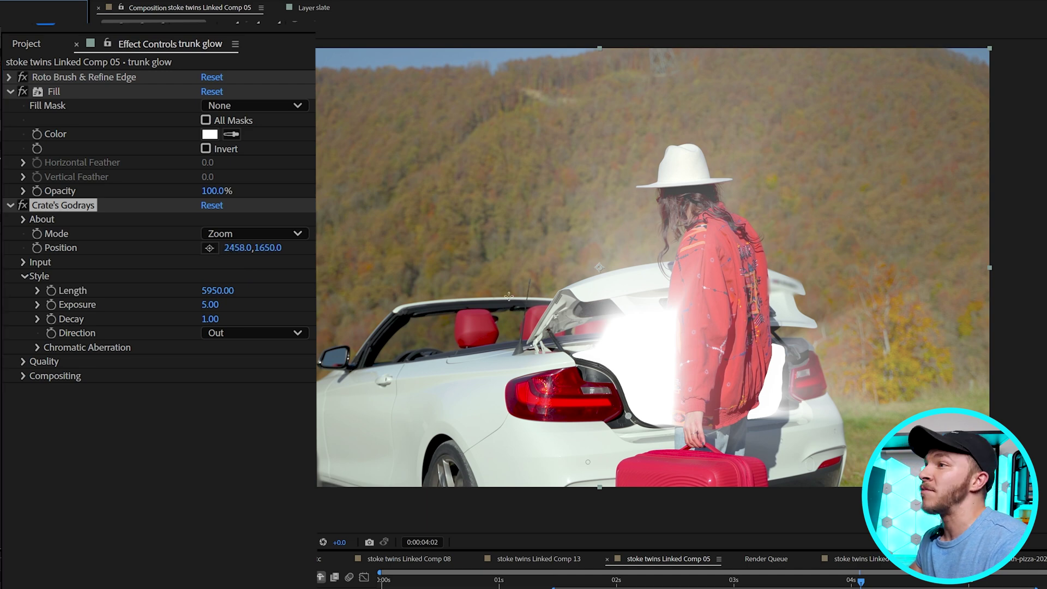
pyautogui.moveTo(551, 307); pyautogui.dragTo(689, 413)
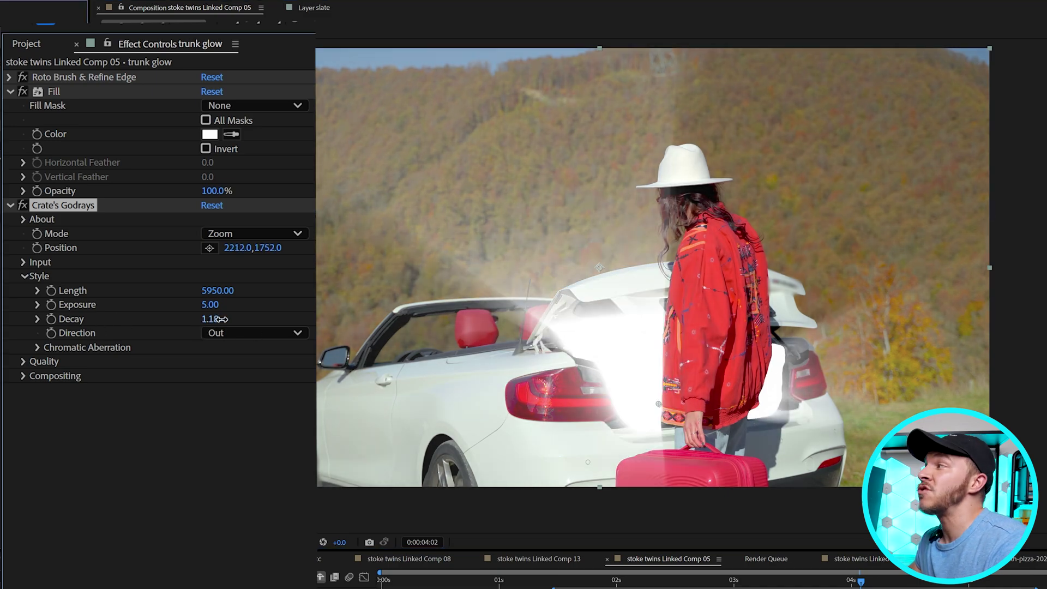
pyautogui.moveTo(217, 321); pyautogui.dragTo(239, 326)
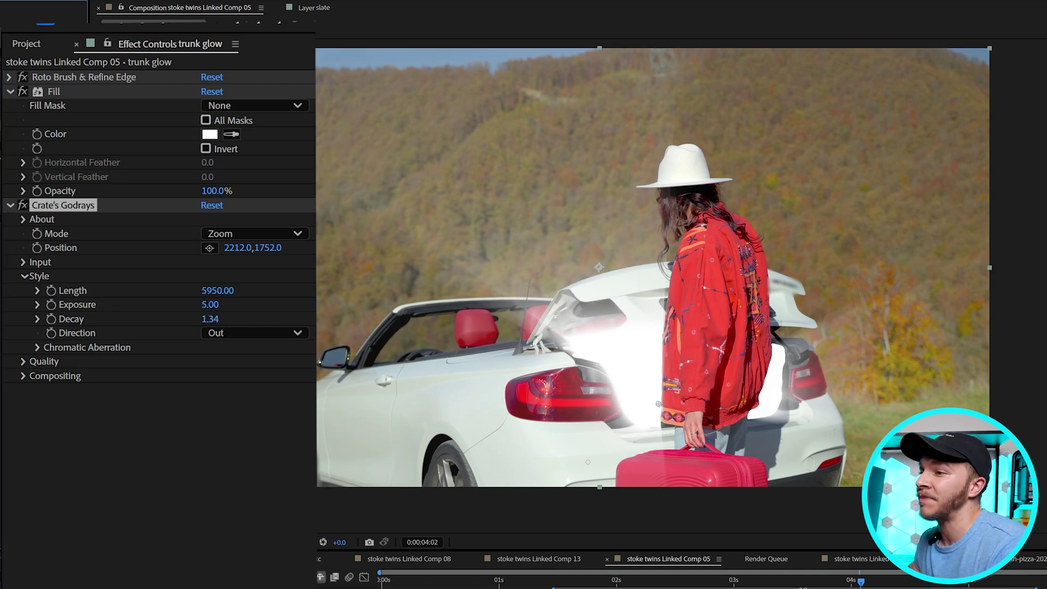
# - Check the godrays across the trunk movement and open the Fill effect's color for editing
pyautogui.click(561, 583)
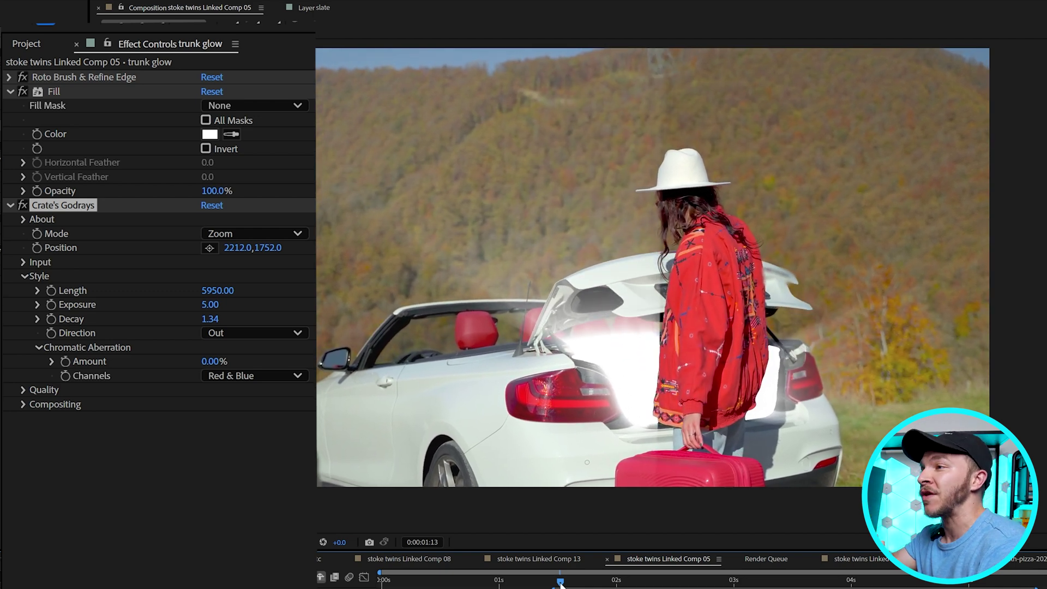
pyautogui.moveTo(561, 582); pyautogui.dragTo(847, 562)
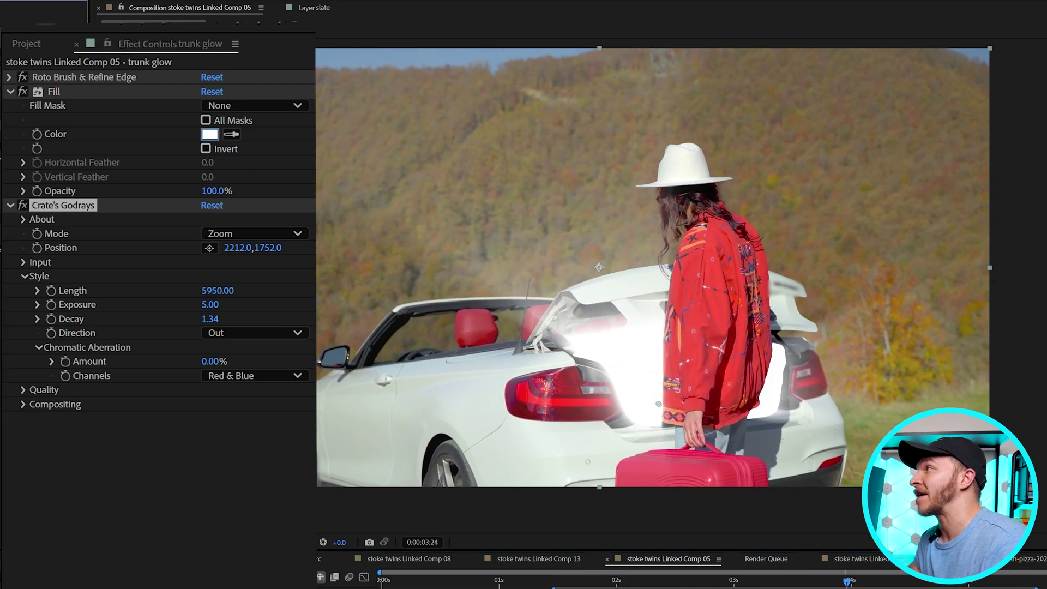
pyautogui.click(209, 134)
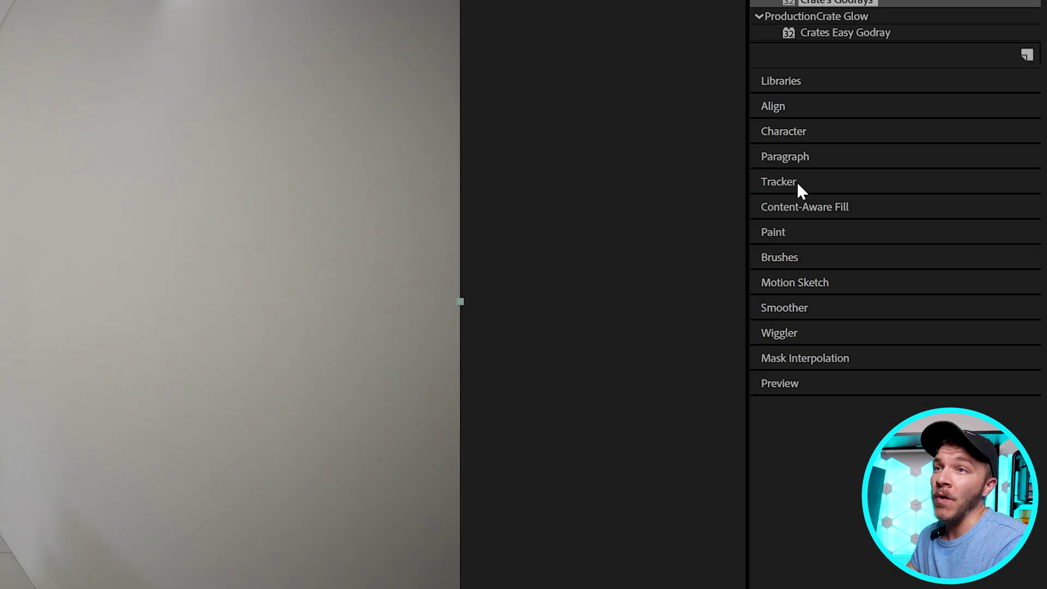
# - Run the 3D camera track on the living-room clip in stoke twins Linked Comp 12
pyautogui.click(785, 182)
pyautogui.click(794, 66)
pyautogui.click(812, 66)
pyautogui.click(810, 94)
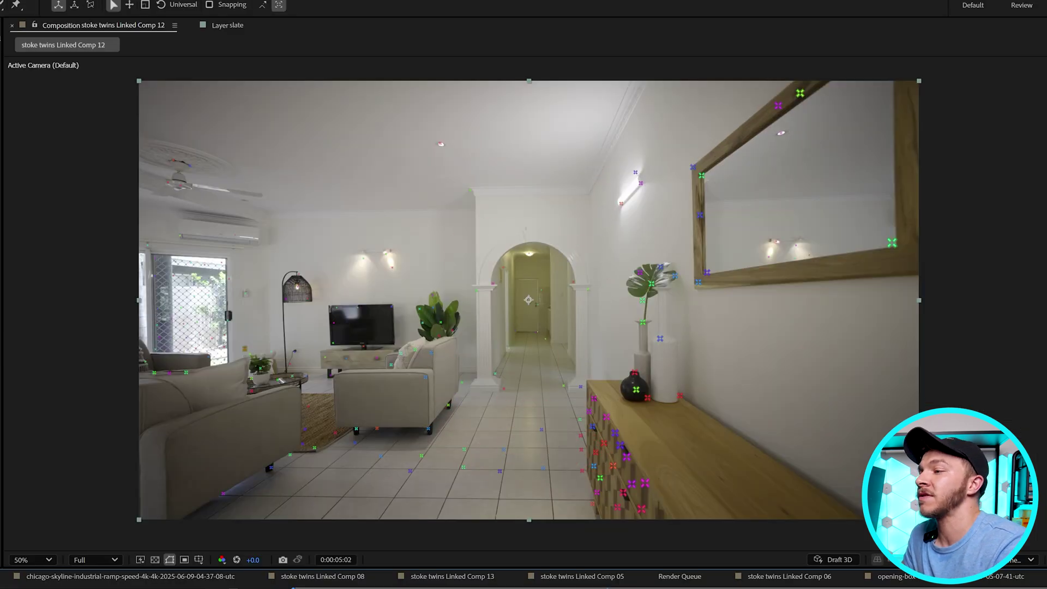
# - Create a null and camera from the track points on the archway's right-hand column at 0:00:10:01
pyautogui.moveTo(575, 588); pyautogui.dragTo(908, 587)
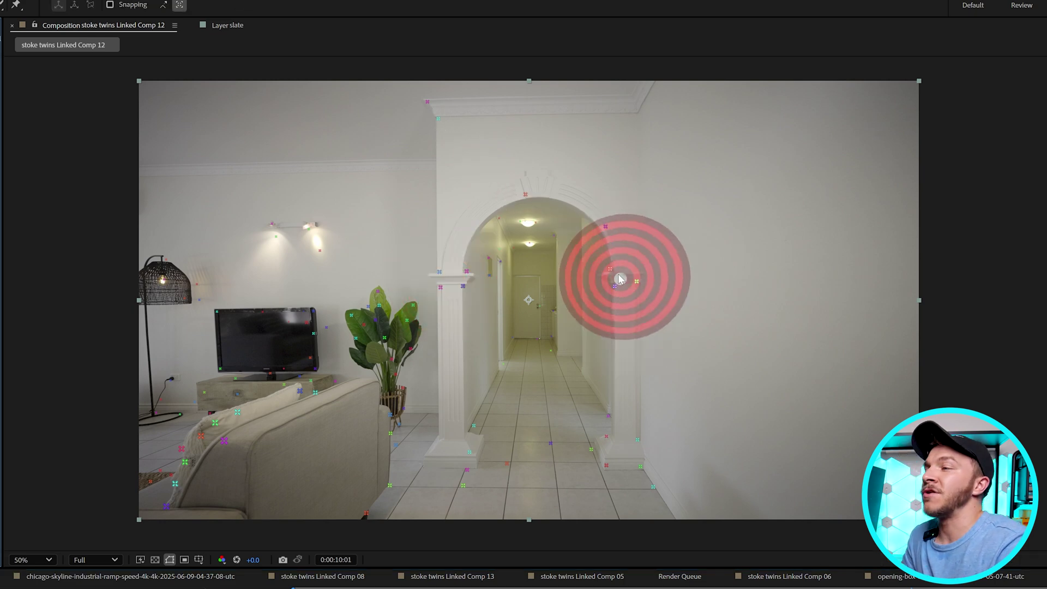
pyautogui.rightClick(620, 279)
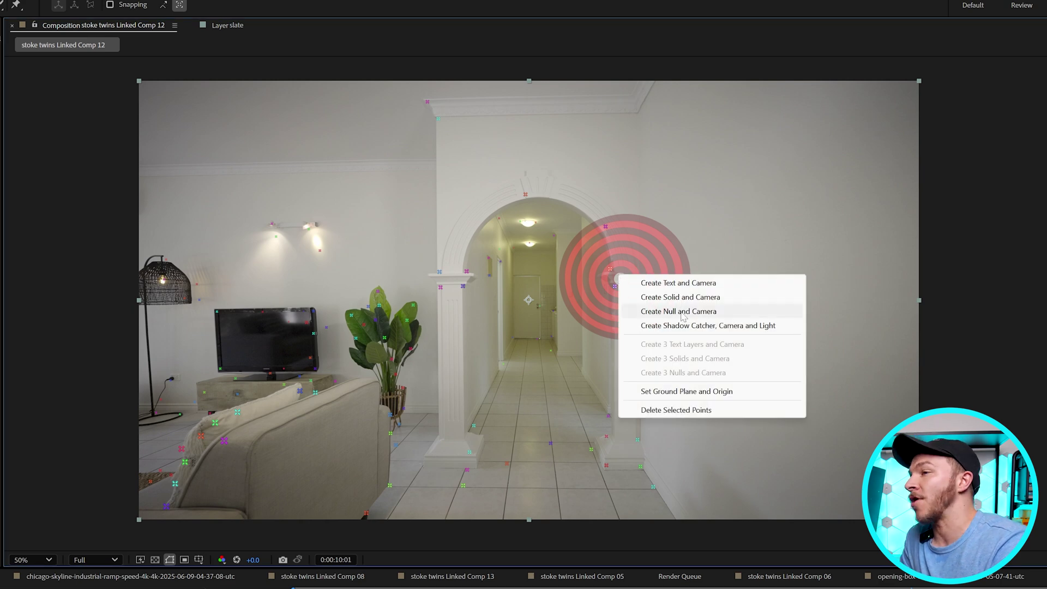
pyautogui.click(681, 314)
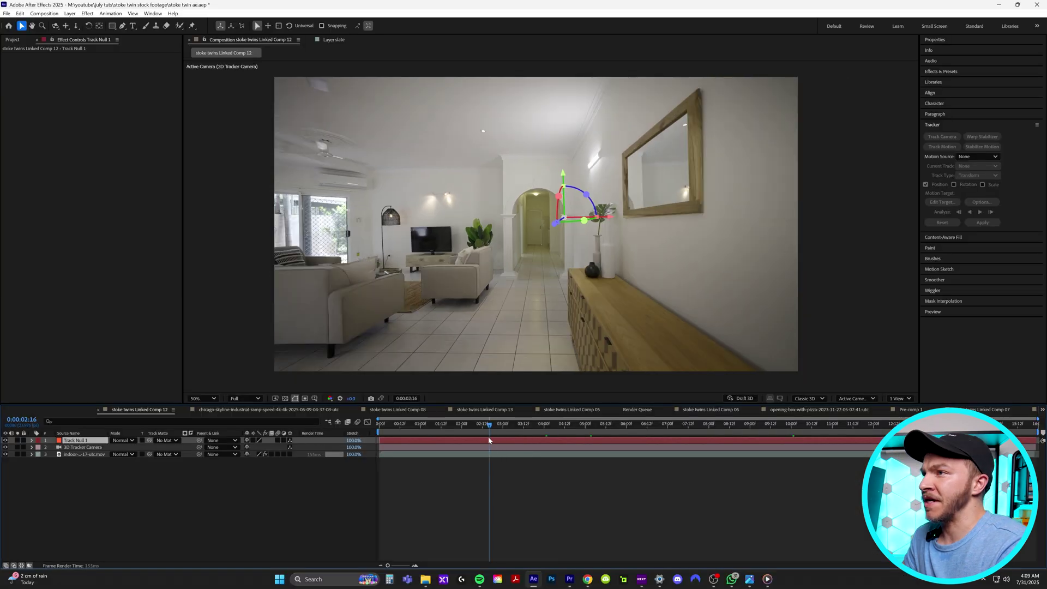
# - Start a Pen tool shape at the top of the archway opening at 0:00:11:19
pyautogui.moveTo(488, 437); pyautogui.dragTo(864, 436)
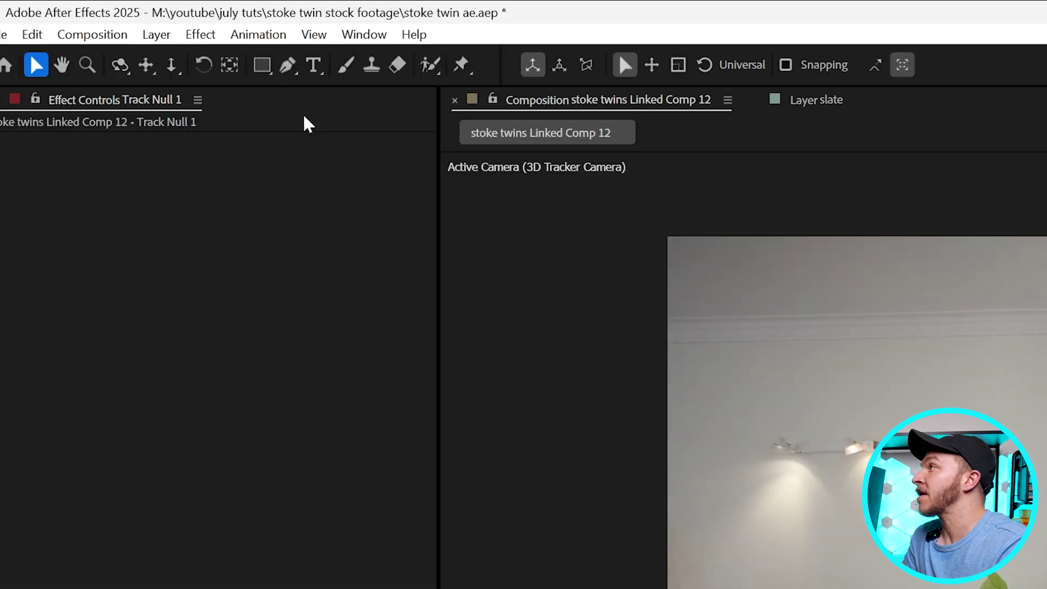
pyautogui.click(123, 28)
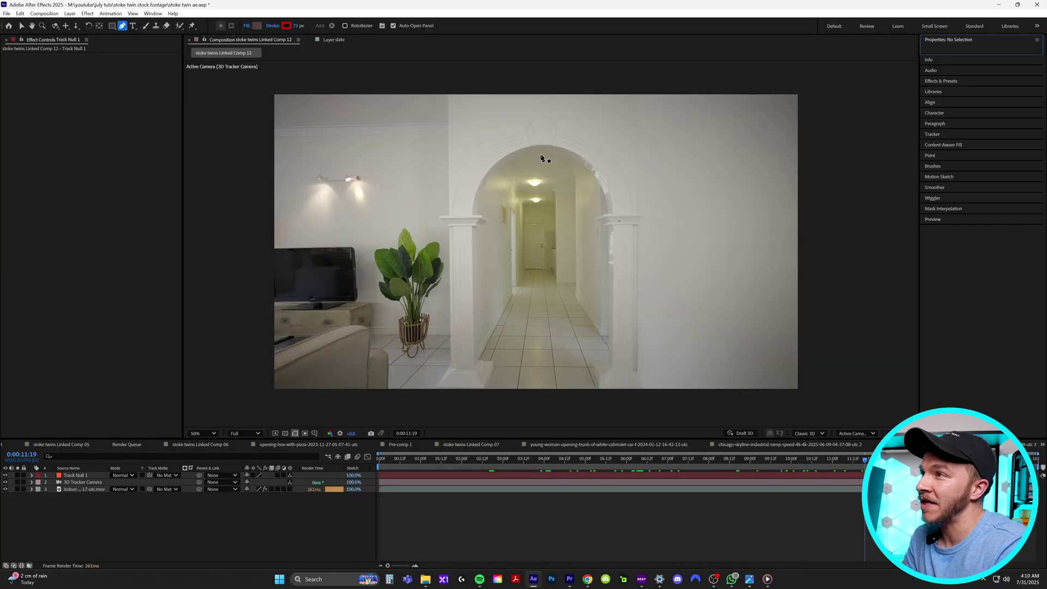
pyautogui.click(541, 158)
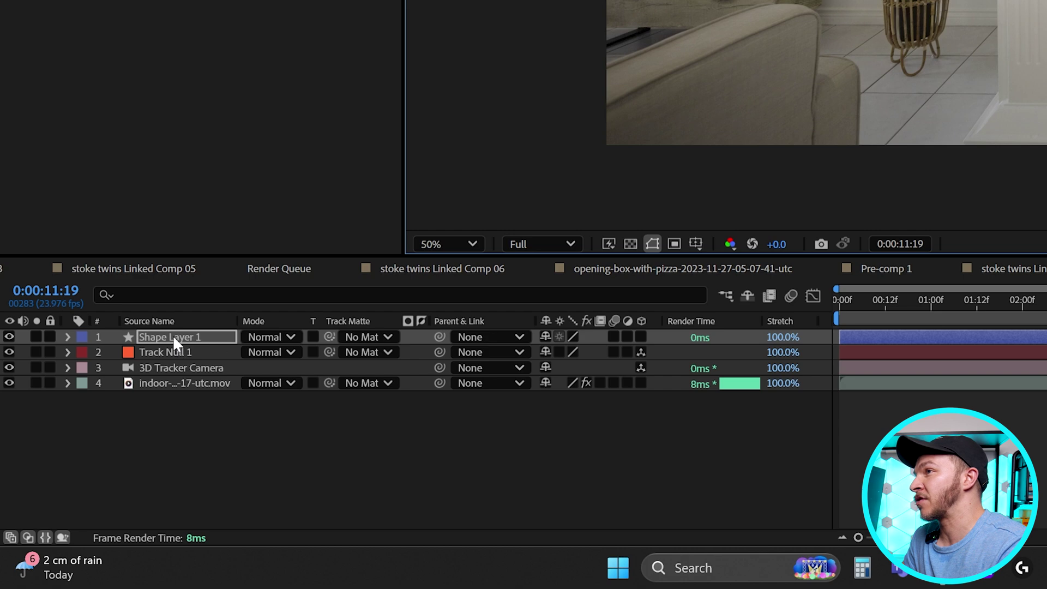
# - Rename the new shape layer as ANIMATED LINE
pyautogui.rightClick(175, 335)
pyautogui.click(229, 283)
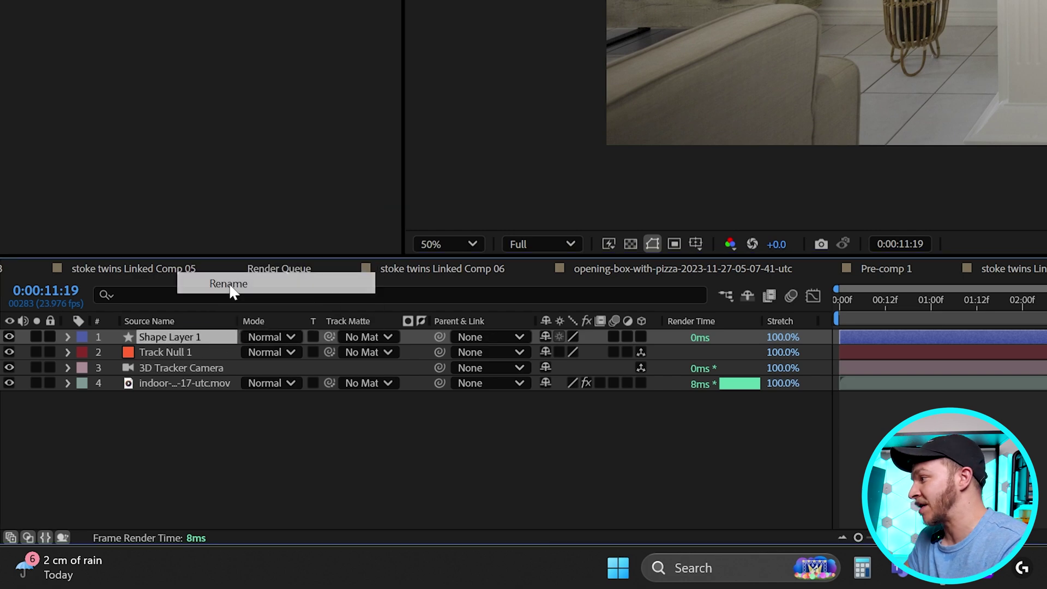
pyautogui.write('ANIMATED LI')
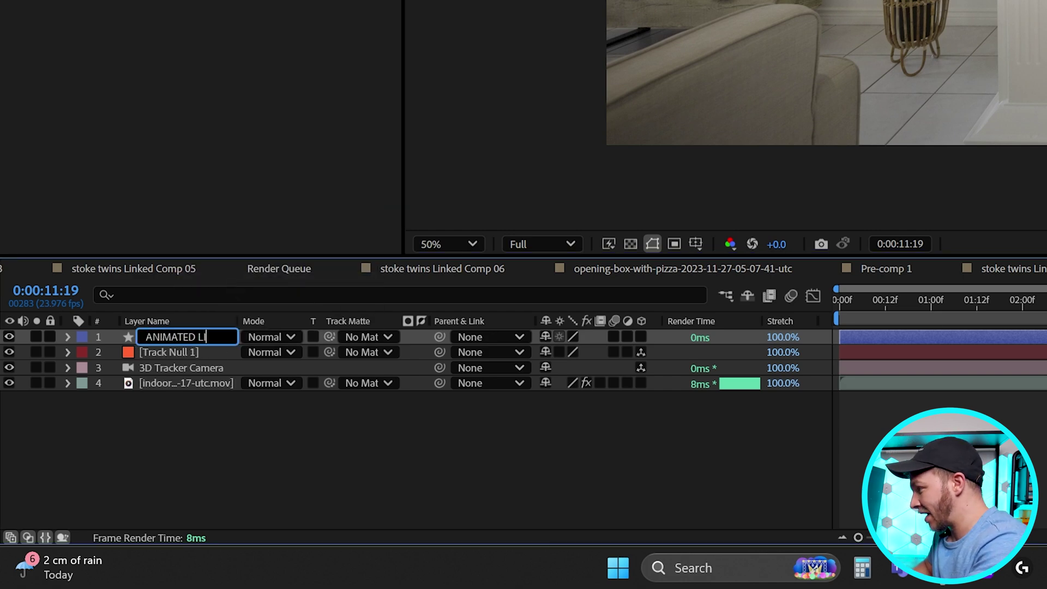
pyautogui.write('NE')
pyautogui.press('Return')
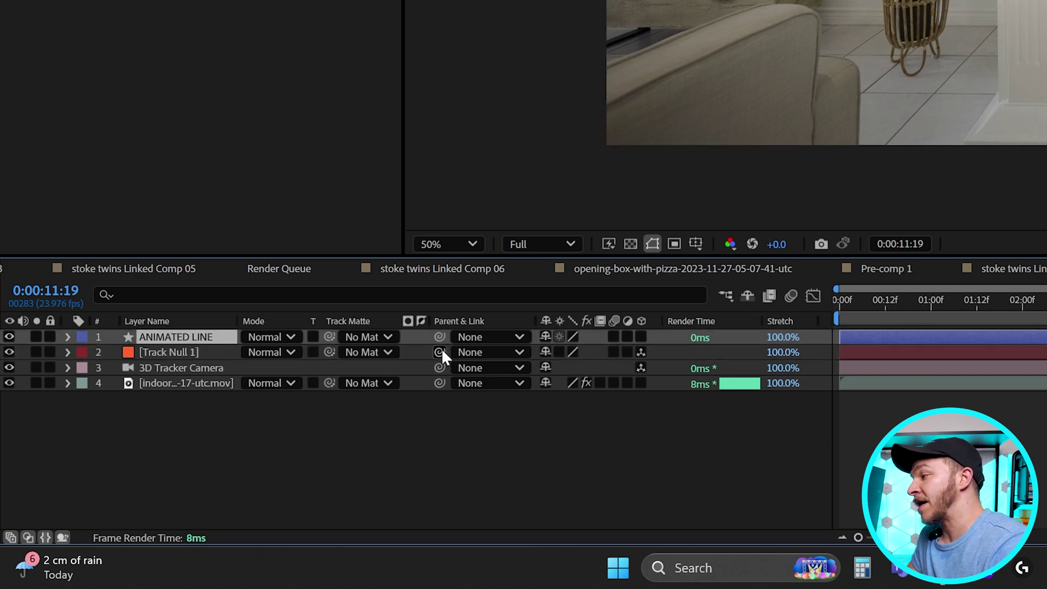
# - Parent the ANIMATED LINE layer to Track Null 1 and make it a 3D layer
pyautogui.moveTo(439, 337); pyautogui.dragTo(171, 352)
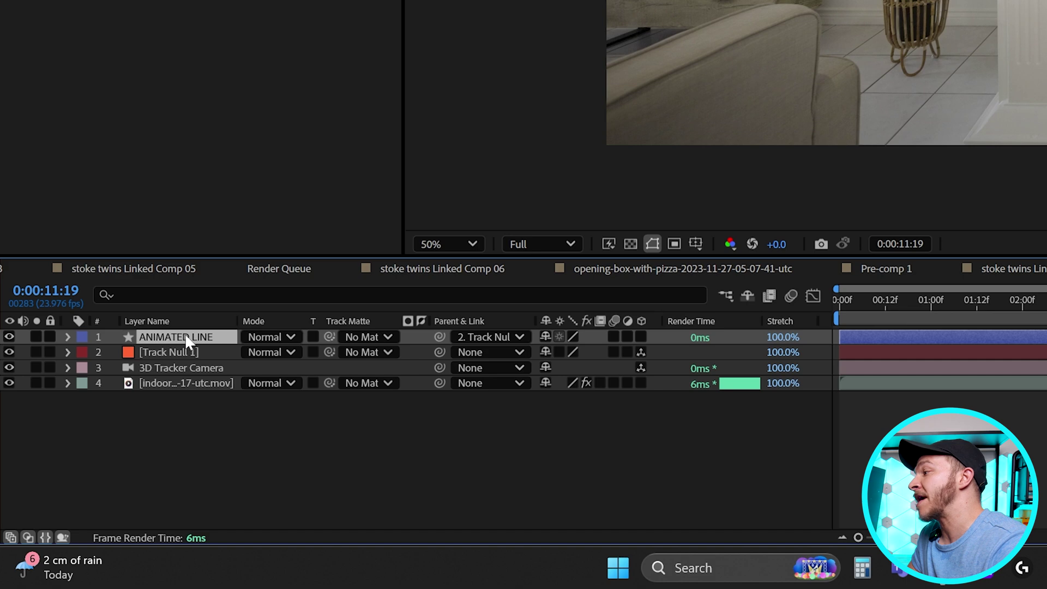
pyautogui.click(641, 336)
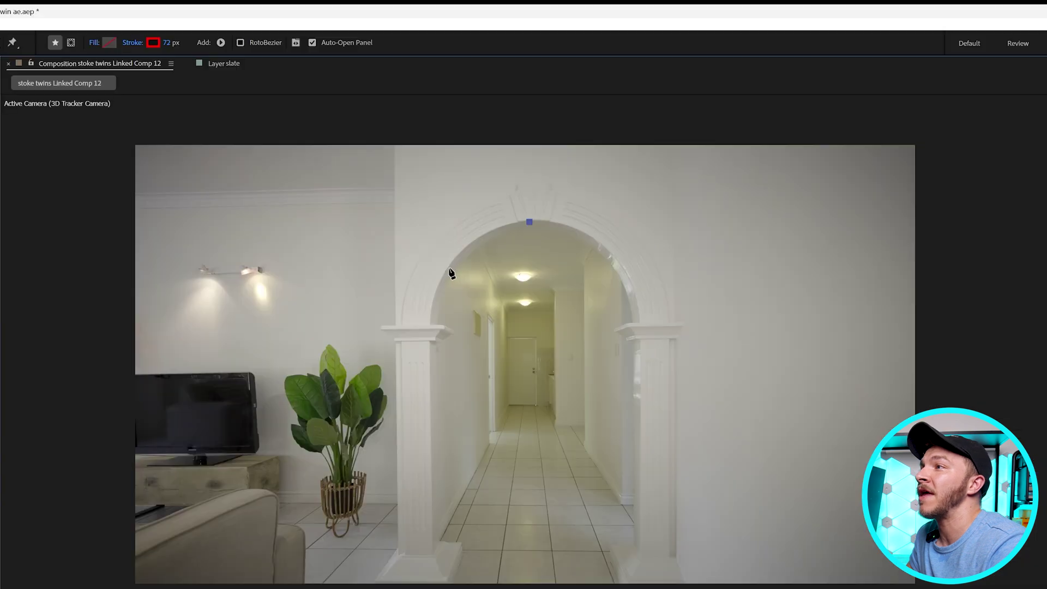
# - Trace the archway opening with a closed path, curving along the arch and running straight down the columns and across the floor
pyautogui.moveTo(482, 176); pyautogui.dragTo(470, 208)
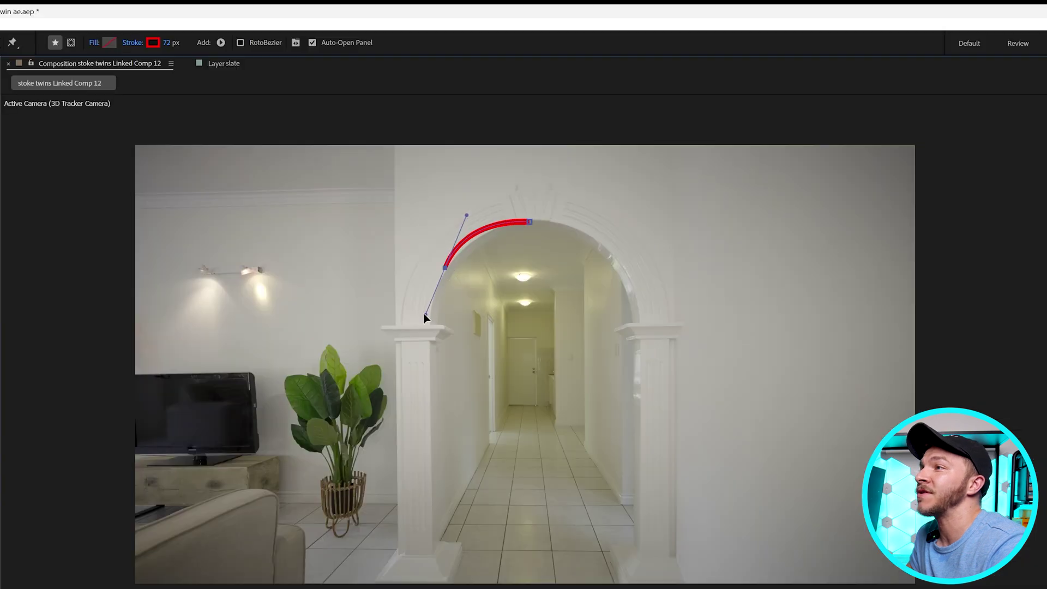
pyautogui.moveTo(428, 289); pyautogui.dragTo(427, 295)
pyautogui.moveTo(434, 289); pyautogui.dragTo(433, 319)
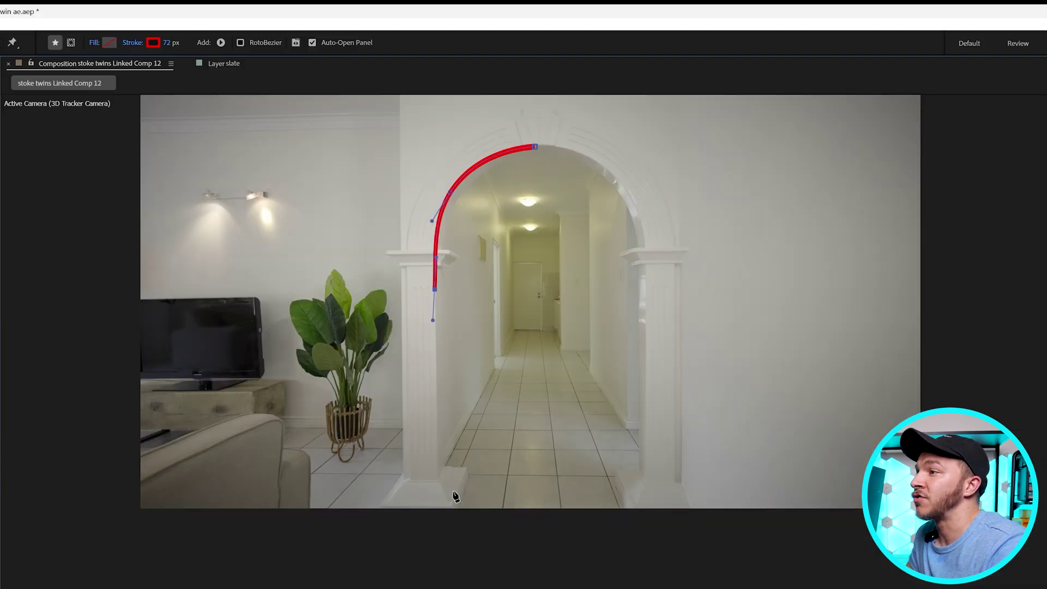
pyautogui.click(439, 474)
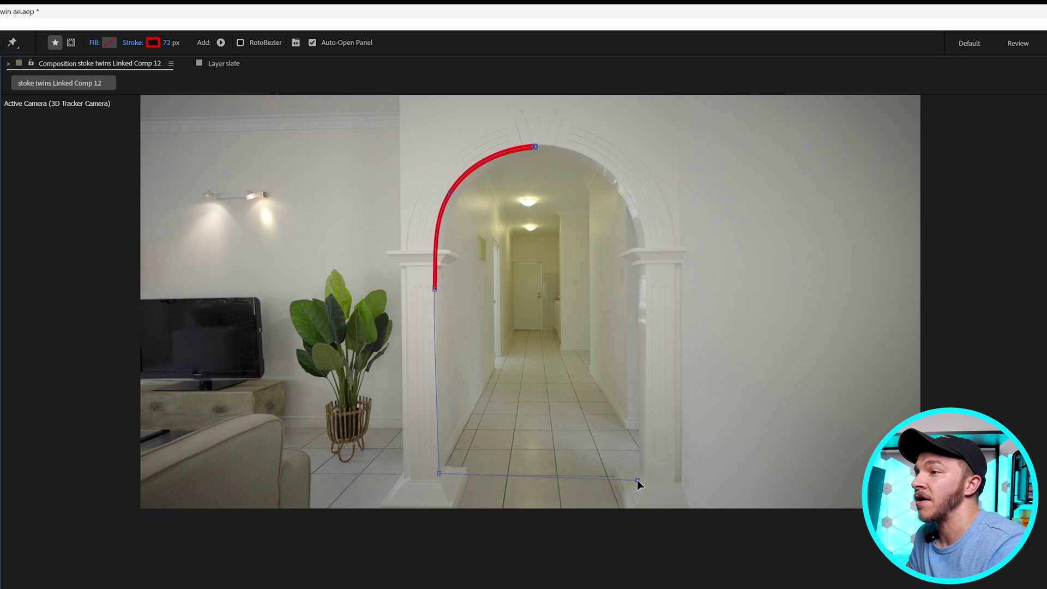
pyautogui.moveTo(638, 480); pyautogui.dragTo(642, 480)
pyautogui.click(641, 289)
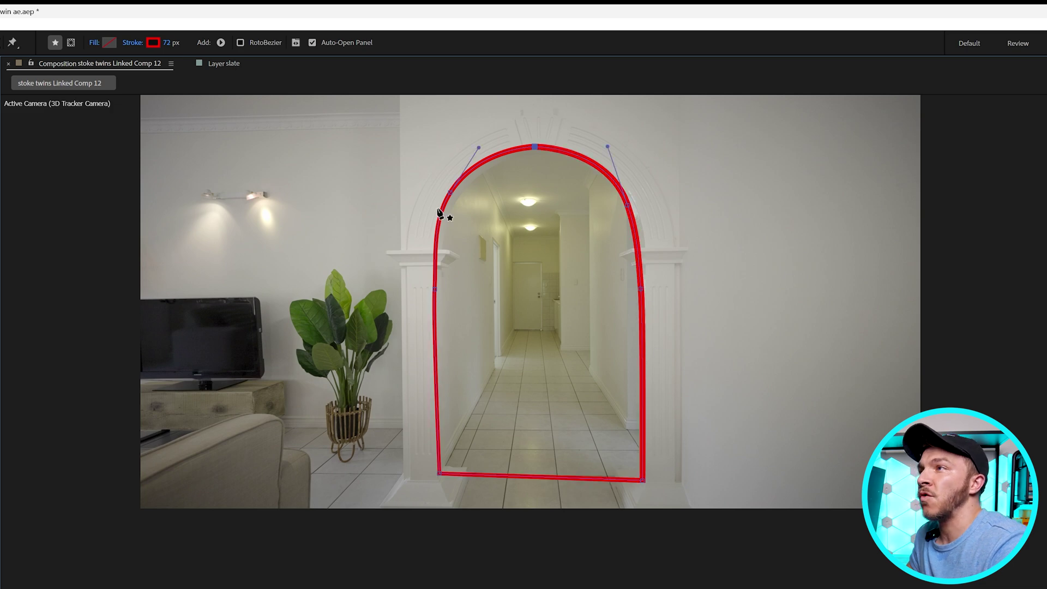
# - Try a solid white fill inside the arch shape and set the fill back to none
pyautogui.click(109, 43)
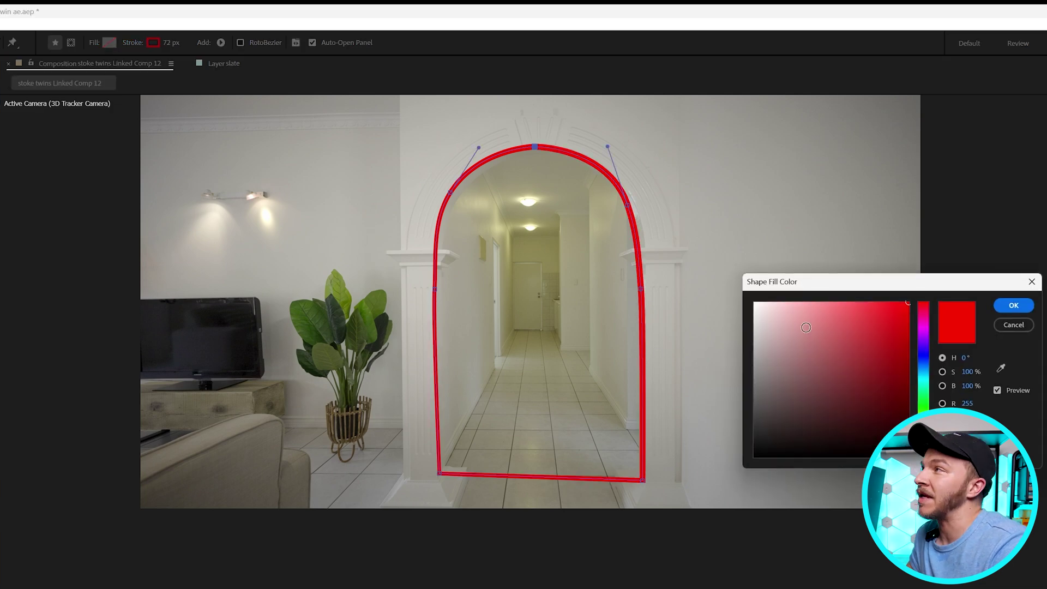
pyautogui.moveTo(825, 332); pyautogui.dragTo(753, 301)
pyautogui.click(1013, 306)
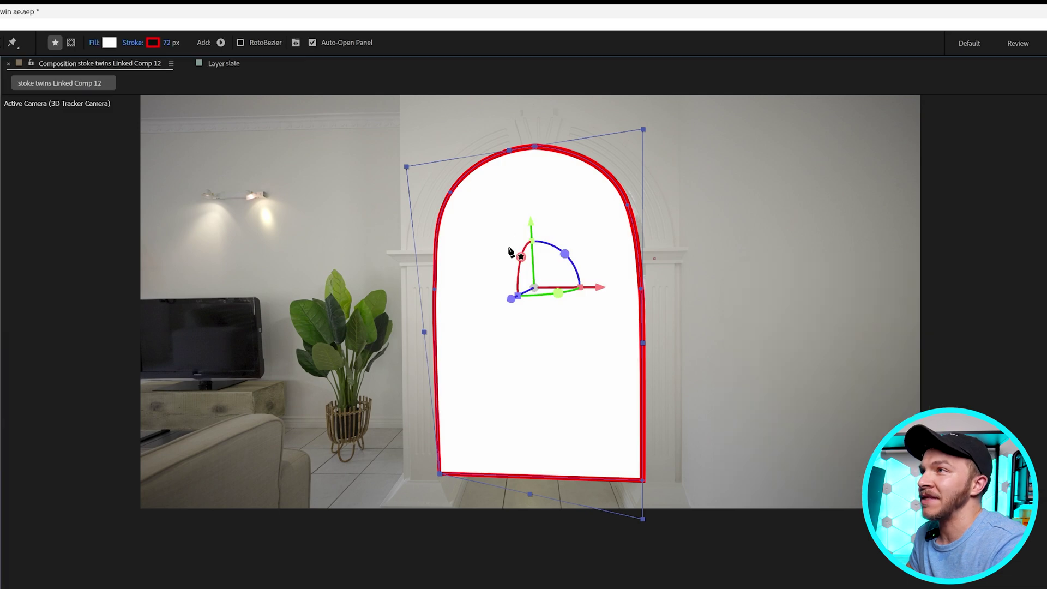
pyautogui.click(94, 43)
pyautogui.moveTo(530, 381); pyautogui.dragTo(514, 257)
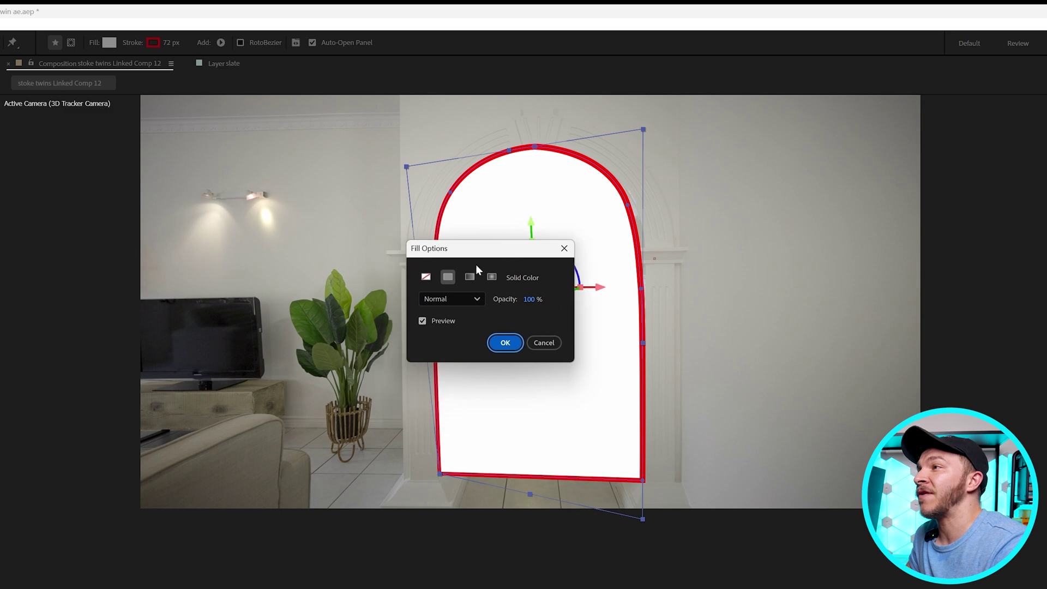
pyautogui.click(426, 277)
pyautogui.click(506, 342)
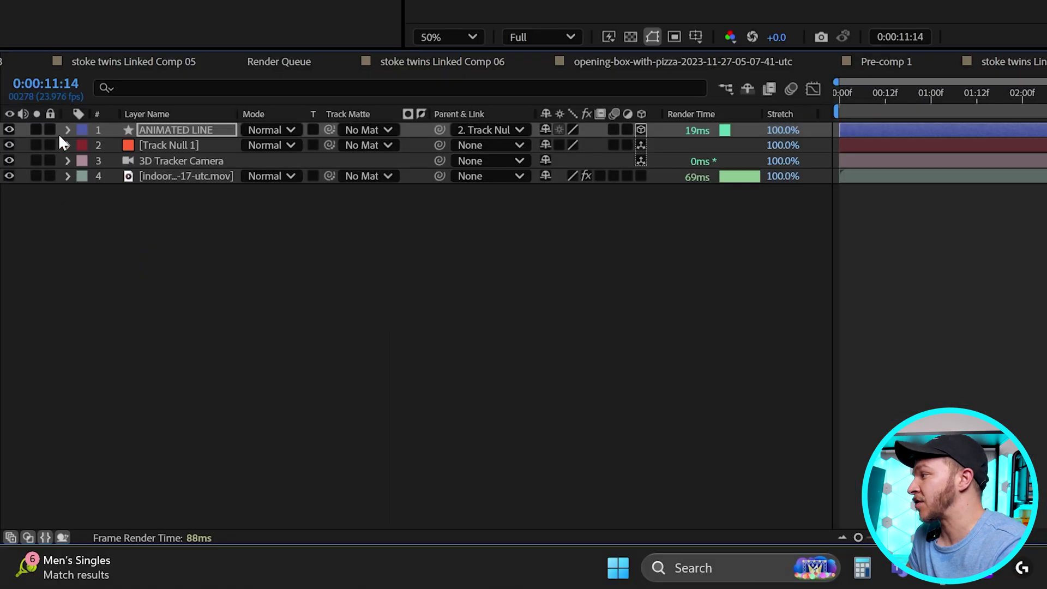
# - Add a dash to Stroke 1 of Shape 1 in the ANIMATED LINE layer
pyautogui.click(197, 133)
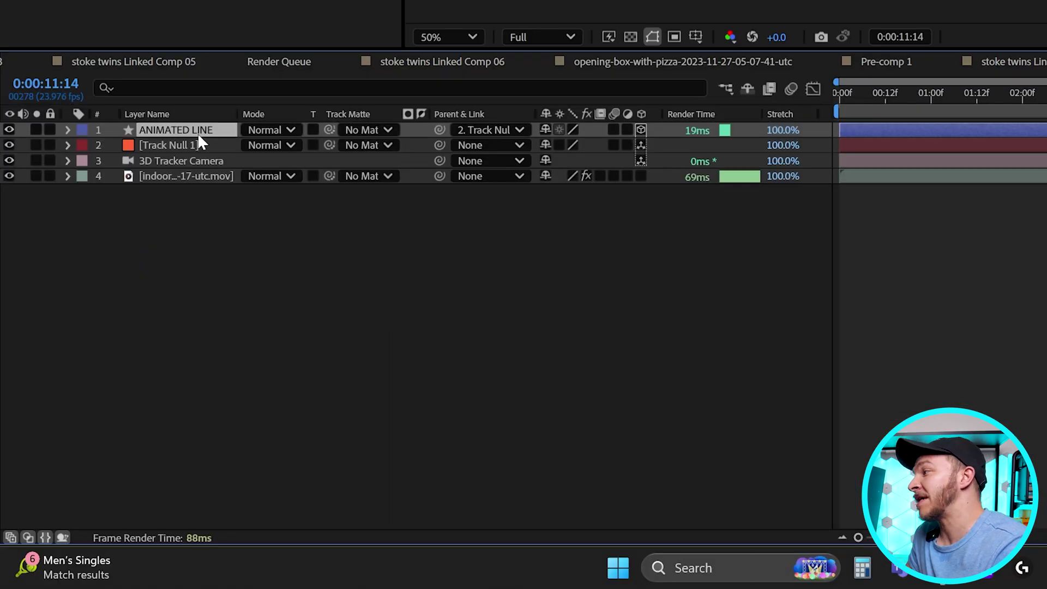
pyautogui.click(67, 129)
pyautogui.click(119, 144)
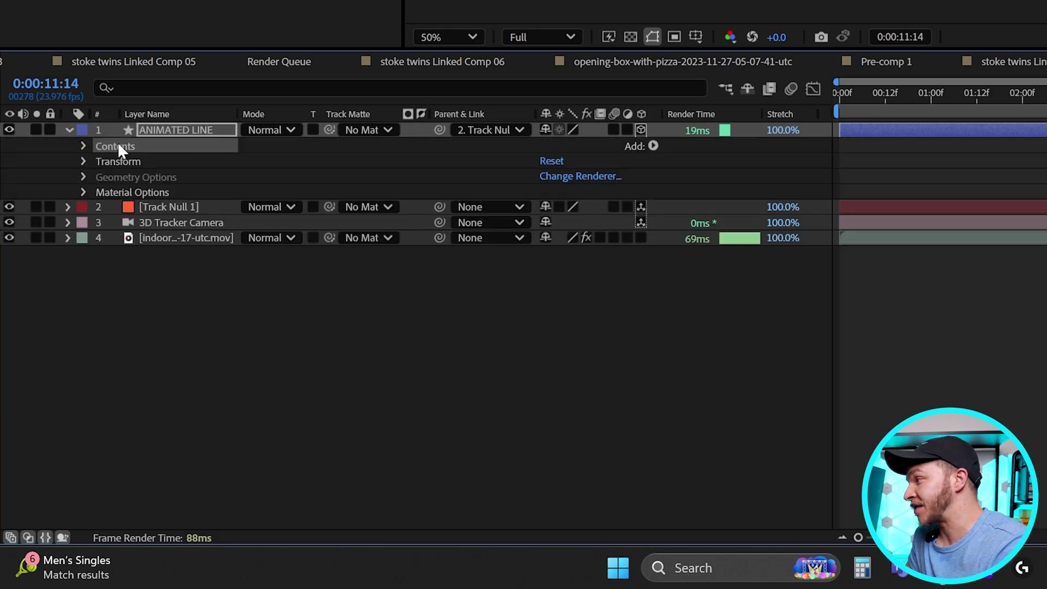
pyautogui.click(83, 145)
pyautogui.click(122, 162)
pyautogui.click(100, 161)
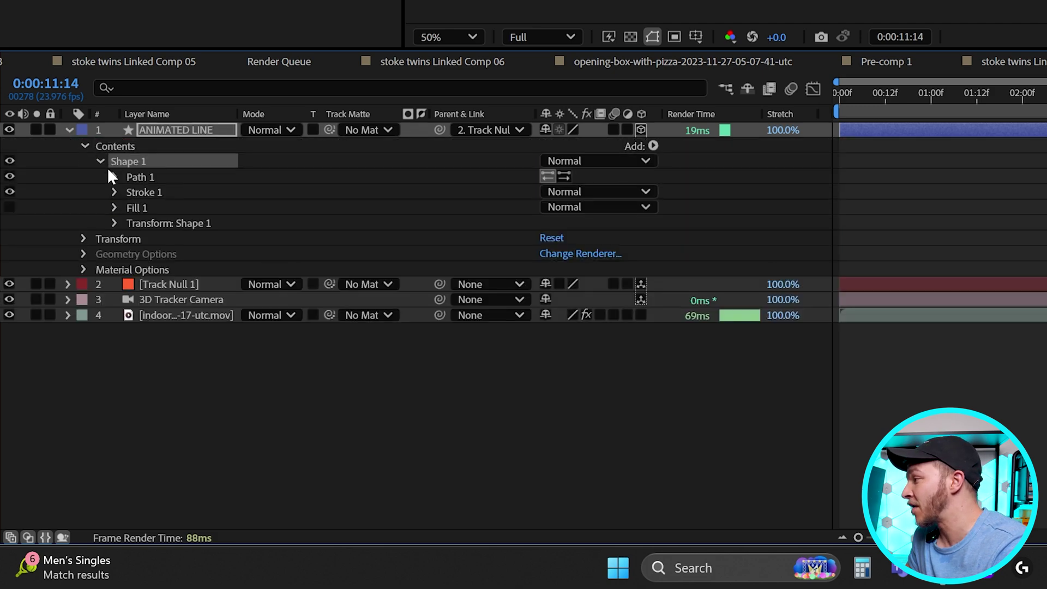
pyautogui.click(146, 192)
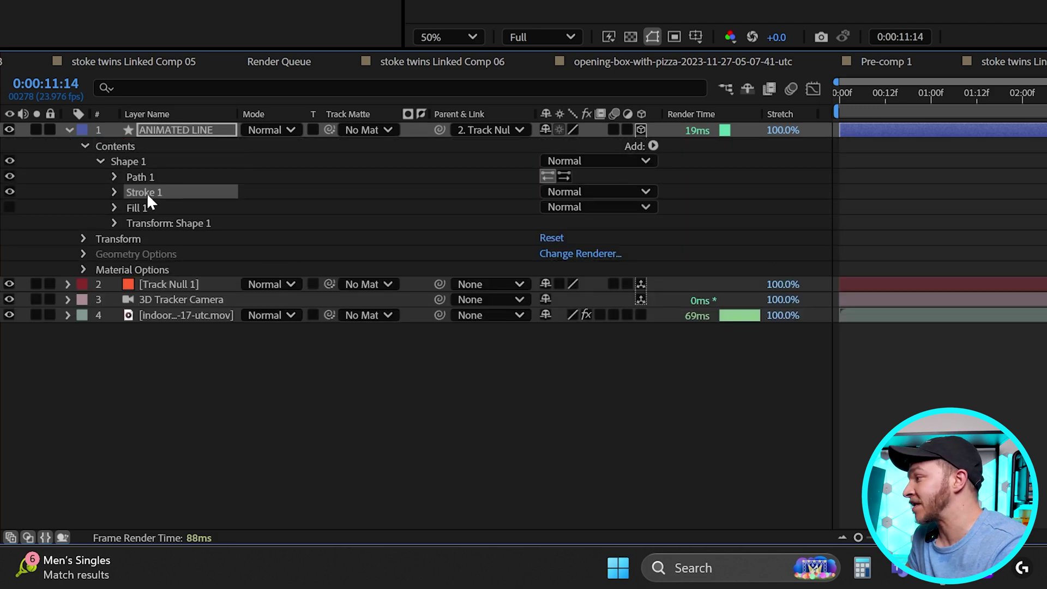
pyautogui.click(114, 192)
pyautogui.click(143, 316)
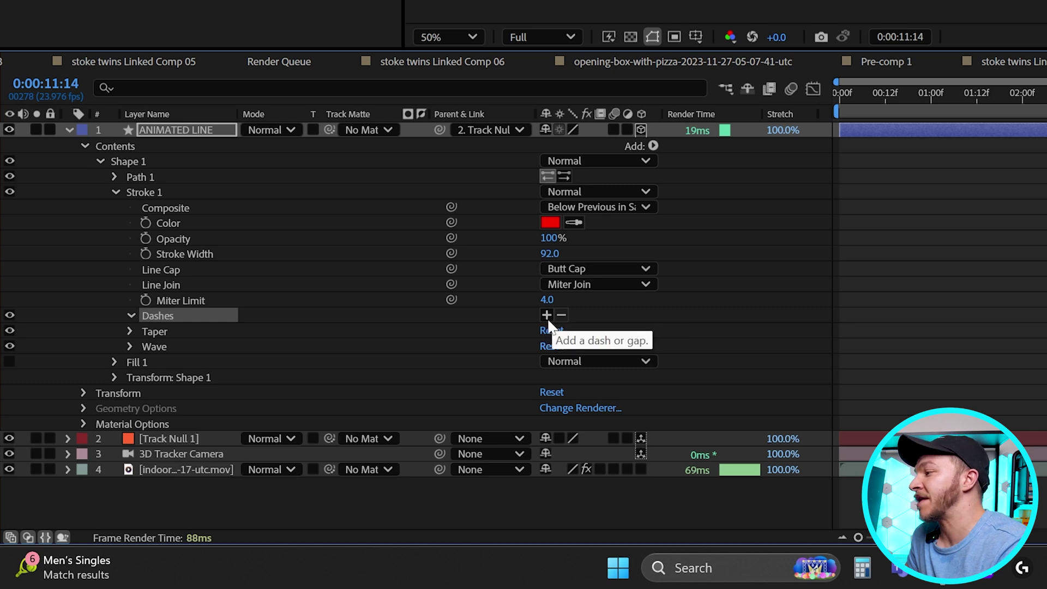
pyautogui.click(547, 318)
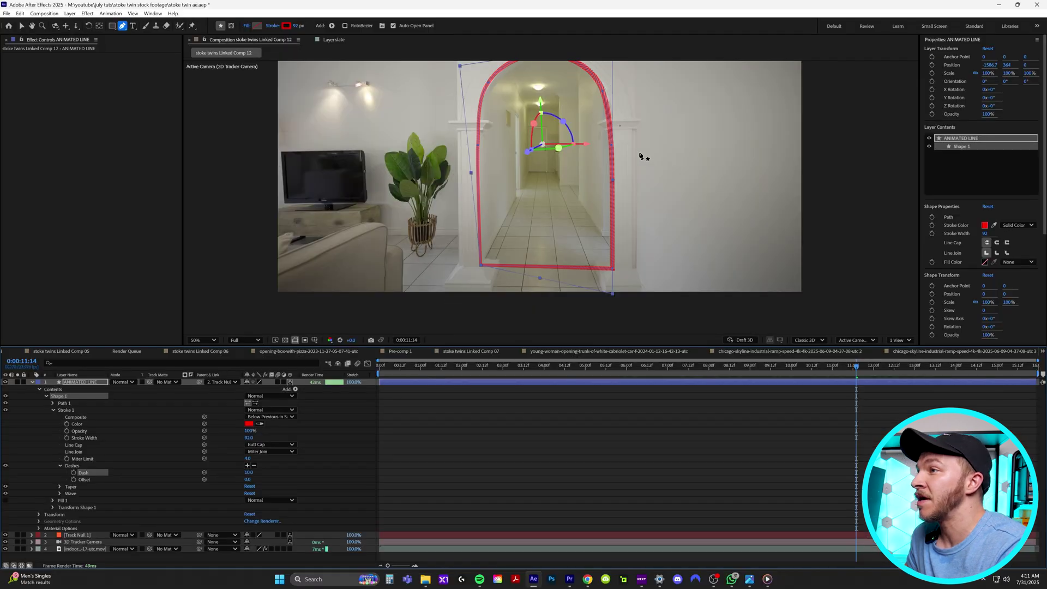
# - Set the arch stroke's Dash length to 303
pyautogui.moveTo(639, 160); pyautogui.dragTo(633, 242)
pyautogui.scroll(1, 616, 137)
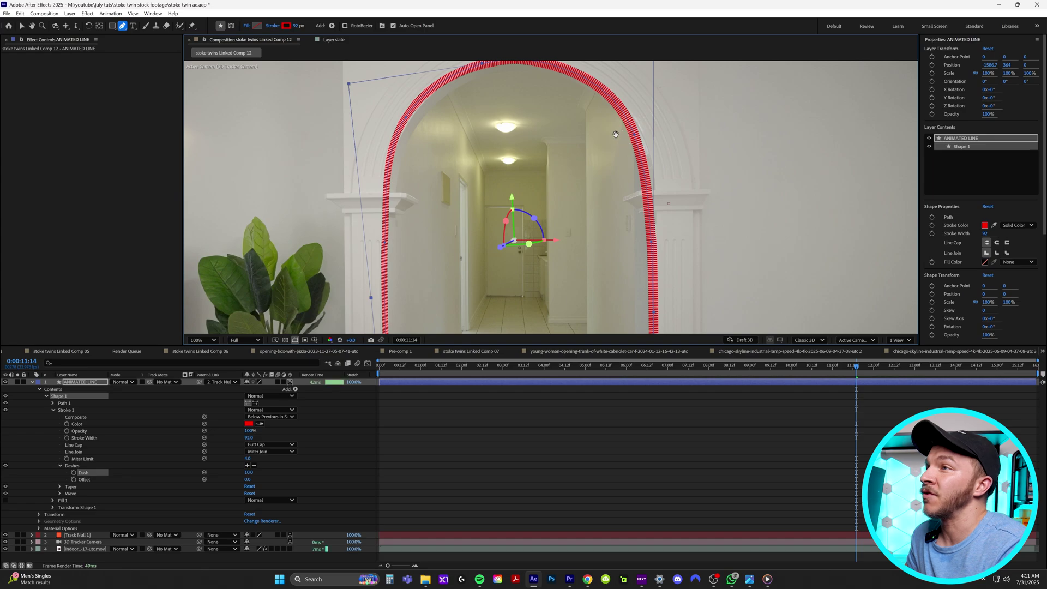
pyautogui.scroll(1, 616, 134)
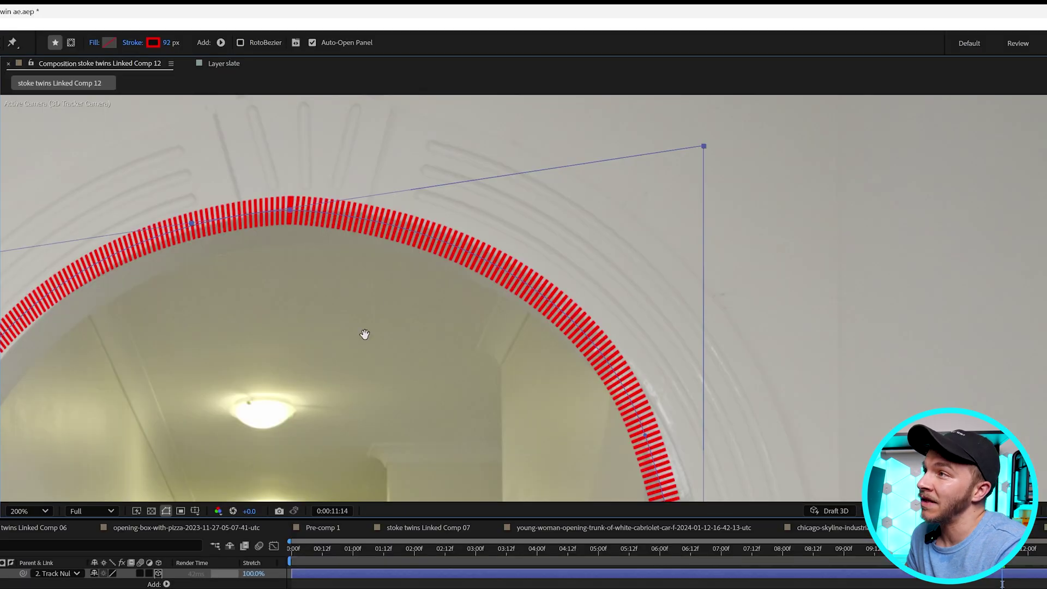
pyautogui.moveTo(365, 334); pyautogui.dragTo(797, 254)
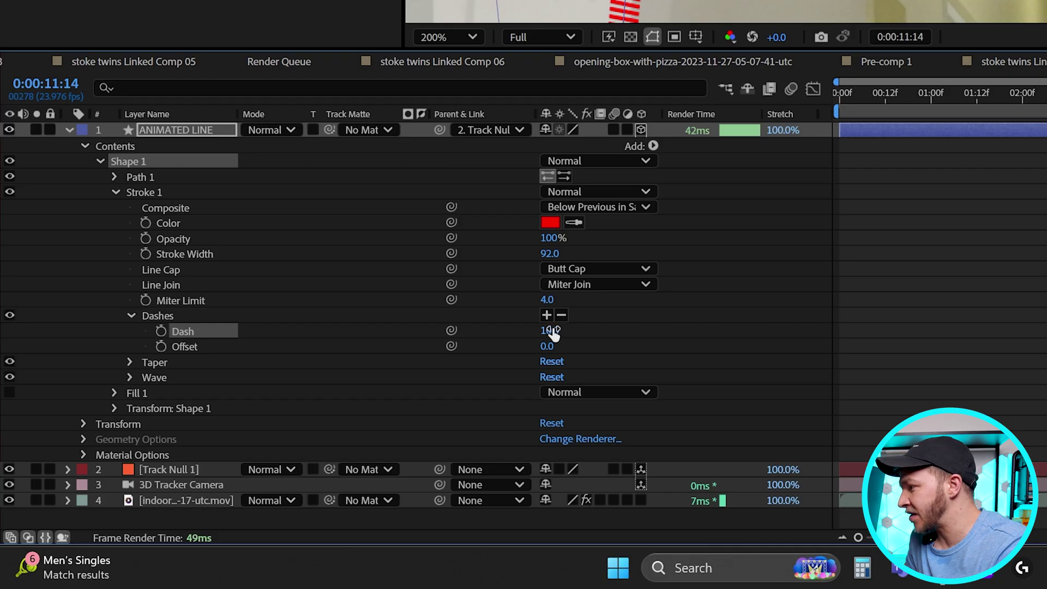
pyautogui.moveTo(552, 332); pyautogui.dragTo(745, 323)
pyautogui.moveTo(340, 469); pyautogui.dragTo(368, 472)
pyautogui.scroll(-2, 479, 225)
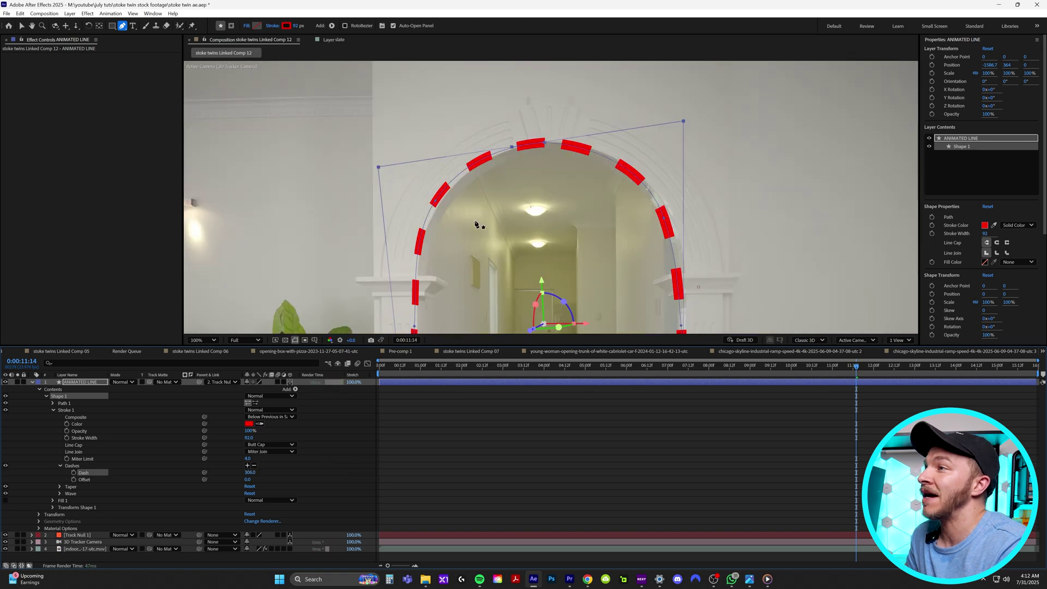
pyautogui.moveTo(519, 258); pyautogui.dragTo(479, 180)
pyautogui.moveTo(252, 472); pyautogui.dragTo(253, 472)
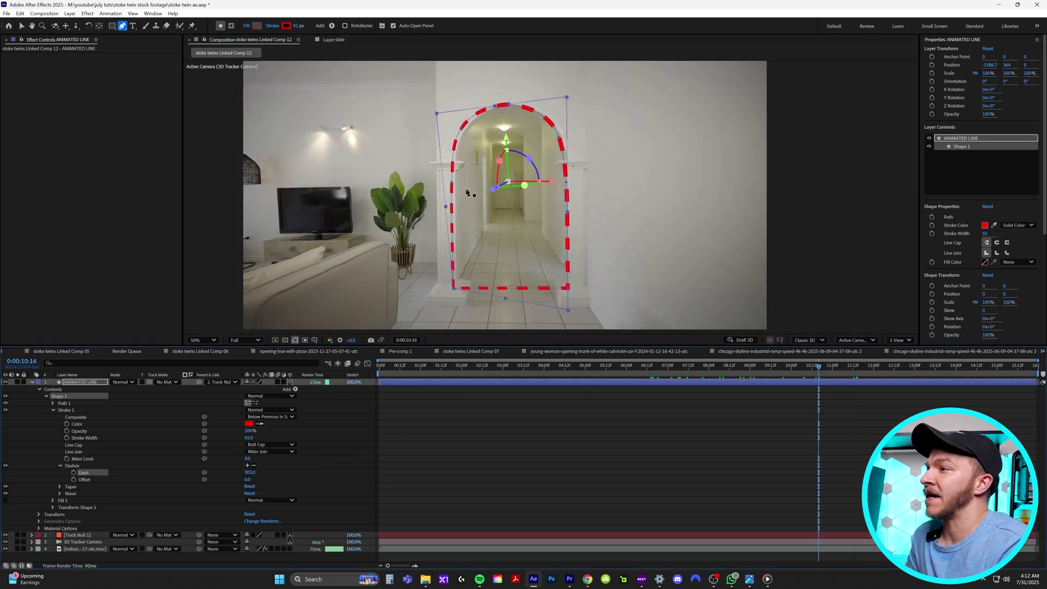
# - Move the arch path's lower-left corner point up and inward at the column base
pyautogui.scroll(1, 467, 193)
pyautogui.moveTo(460, 274); pyautogui.dragTo(515, 142)
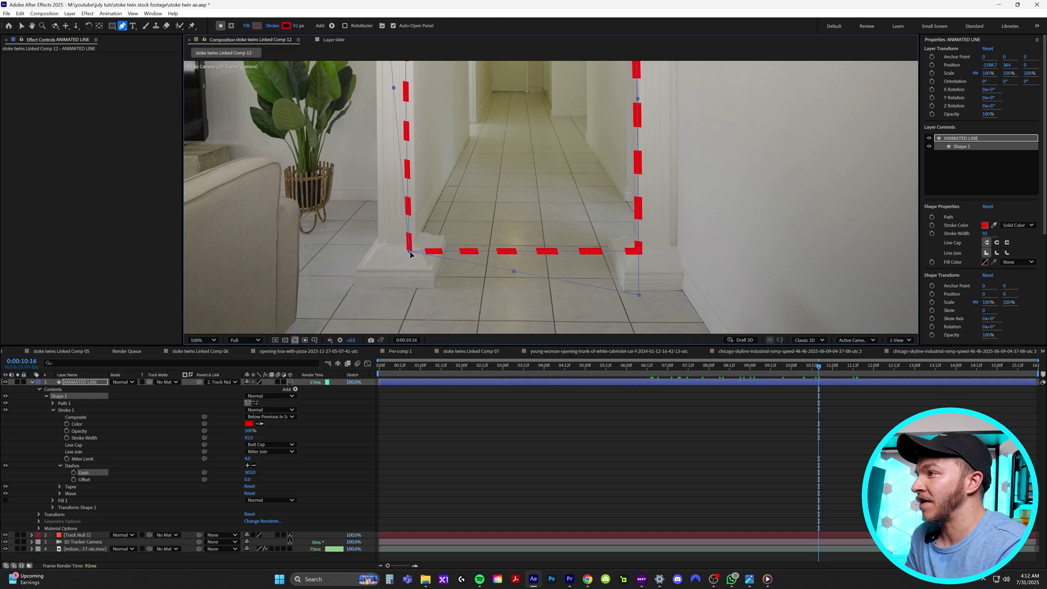
pyautogui.click(410, 254)
pyautogui.scroll(2, 410, 255)
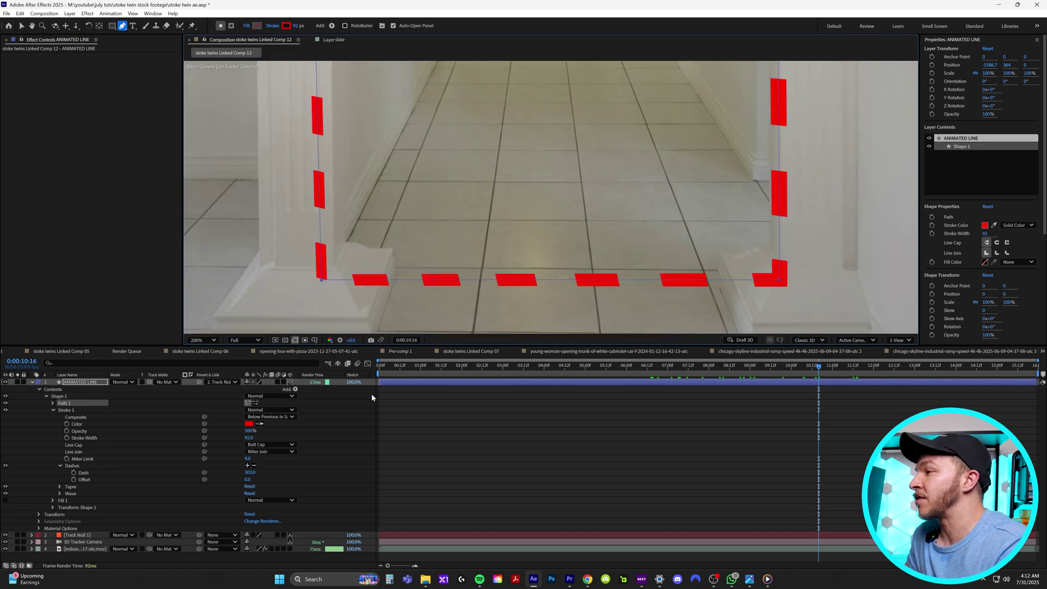
pyautogui.click(401, 385)
pyautogui.click(122, 28)
pyautogui.moveTo(323, 282); pyautogui.dragTo(349, 250)
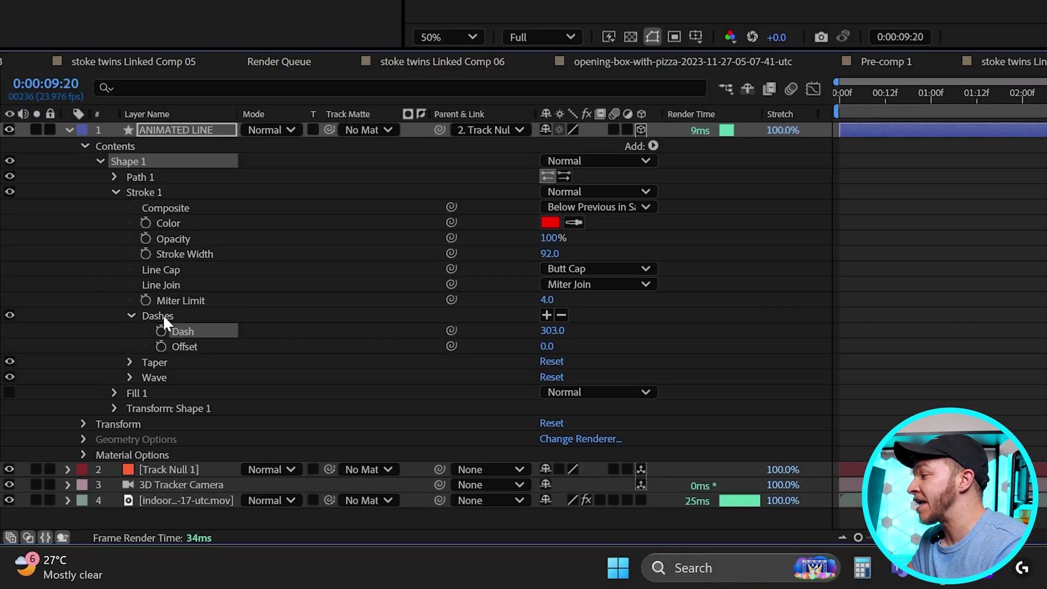
# - Enable keyframing on the dash Offset with a value of 0 at 0:00:09:20
pyautogui.click(65, 468)
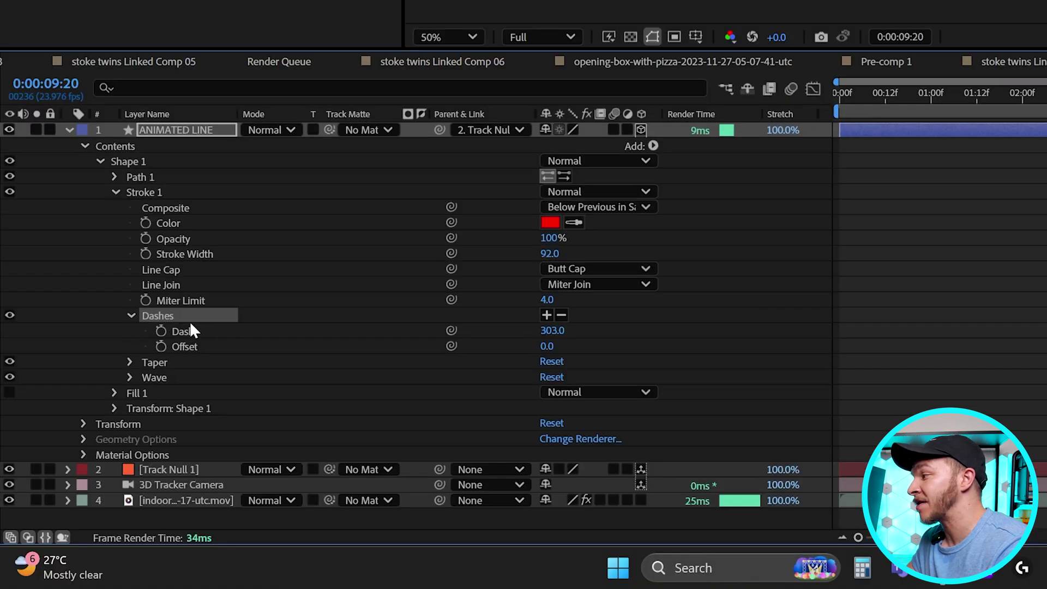
pyautogui.click(184, 347)
pyautogui.click(159, 346)
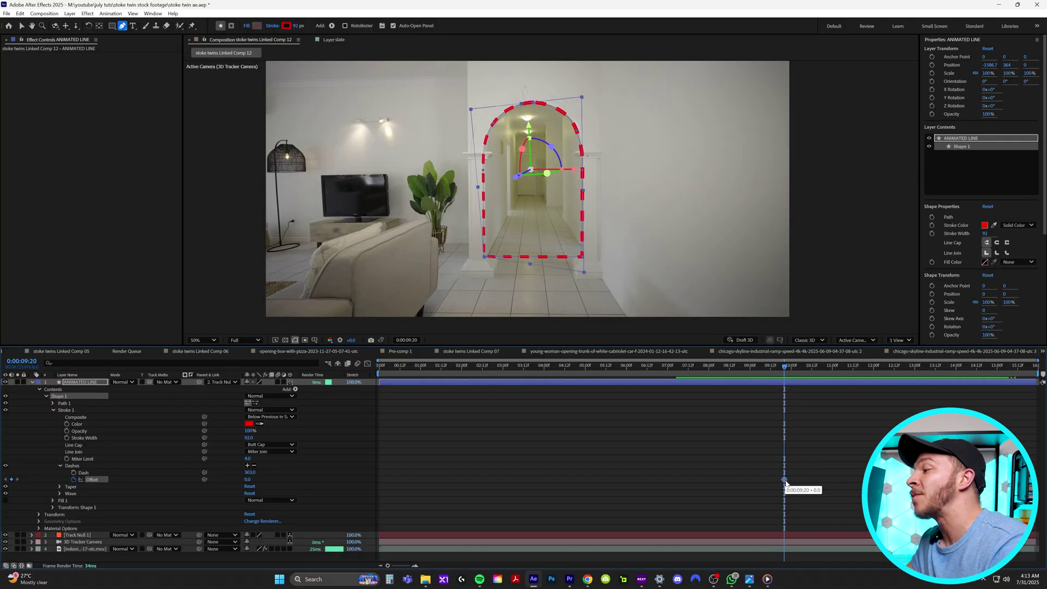
# - Move the dash Offset keyframe to the composition's end, add a higher-valued Offset keyframe at 0:00:00:00, and preview the moving dashes
pyautogui.moveTo(788, 483); pyautogui.dragTo(1038, 480)
pyautogui.moveTo(784, 367); pyautogui.dragTo(346, 404)
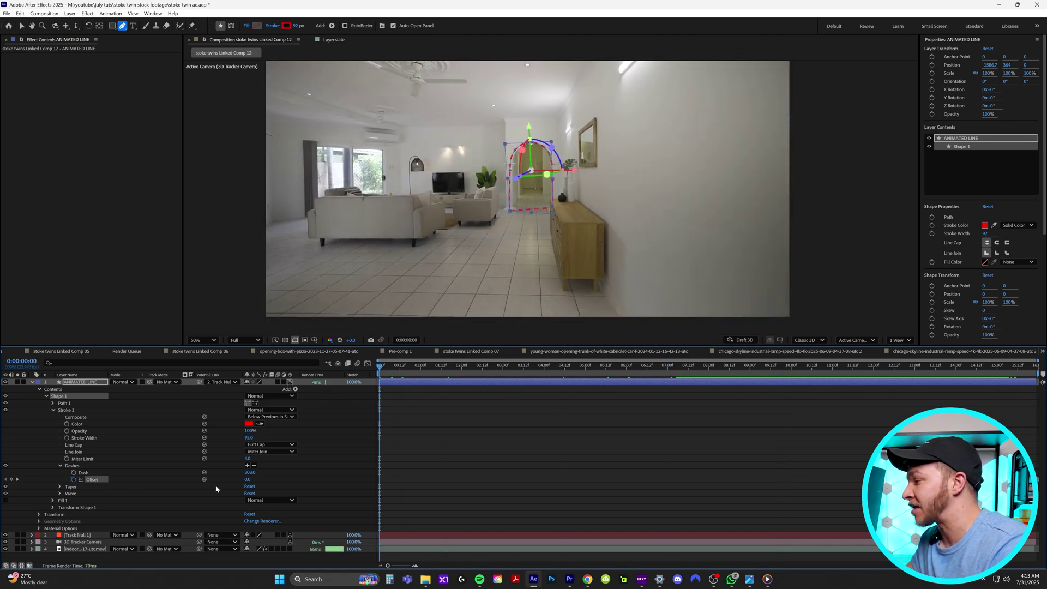
pyautogui.click(249, 480)
pyautogui.write('000')
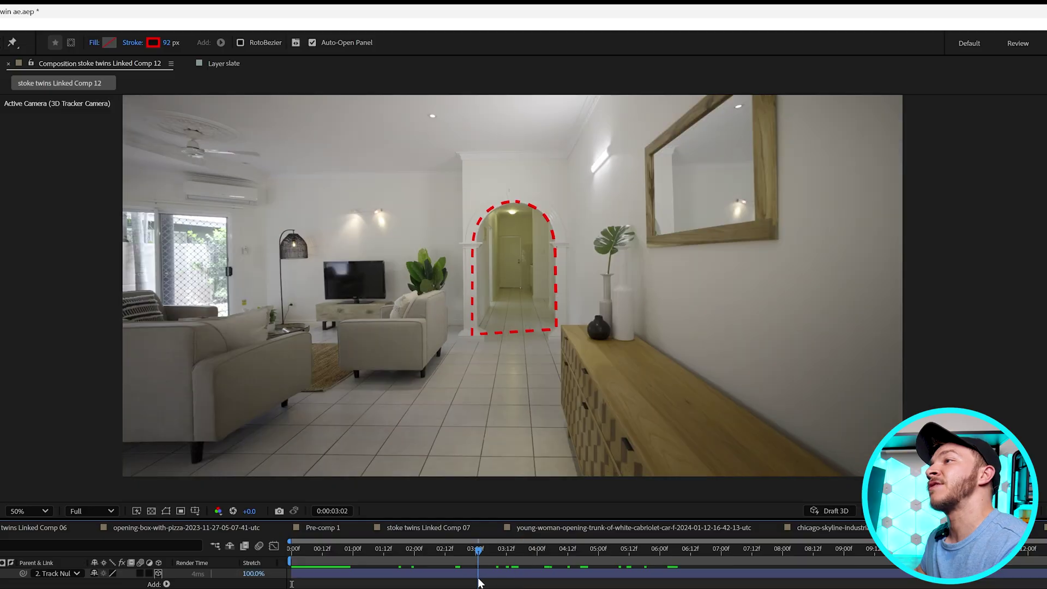
pyautogui.moveTo(480, 573); pyautogui.dragTo(638, 574)
pyautogui.press('space')
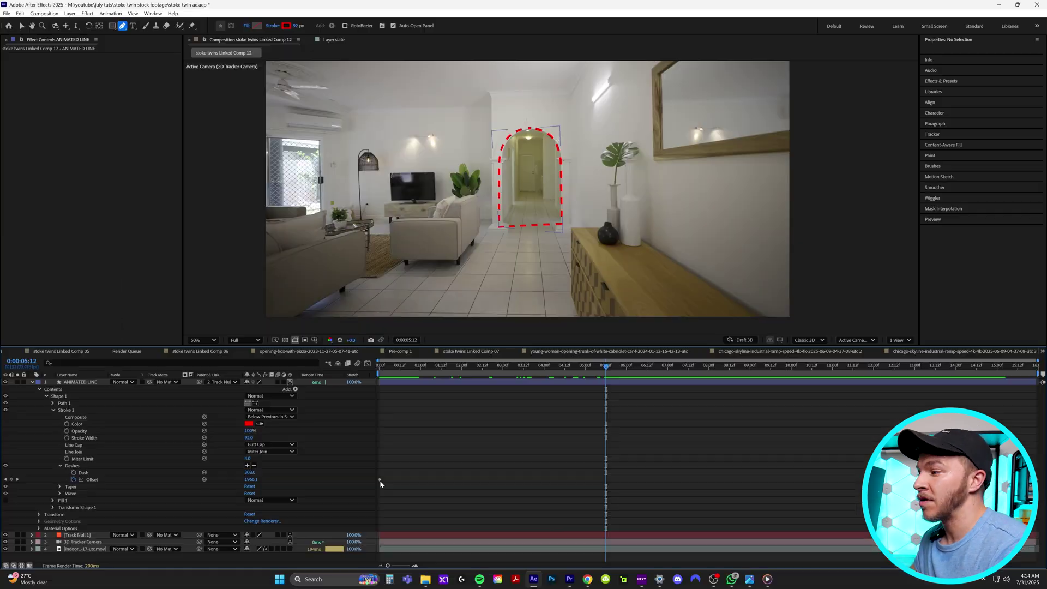
# - Retime the dash Offset keyframes, bringing the first near the 5-second mark and the last near the 9-second mark
pyautogui.moveTo(380, 480); pyautogui.dragTo(534, 478)
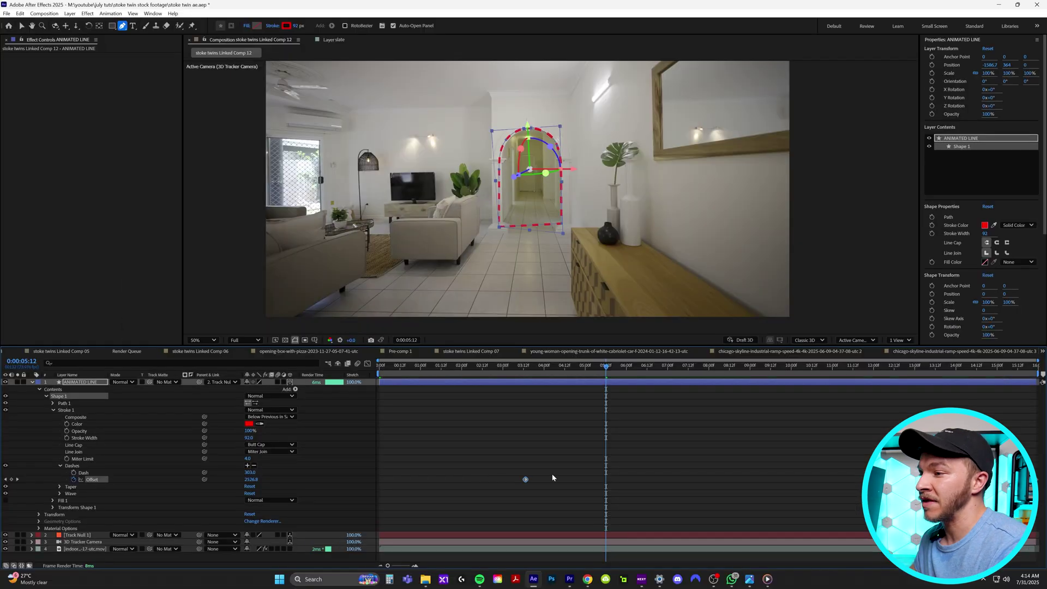
pyautogui.click(1038, 480)
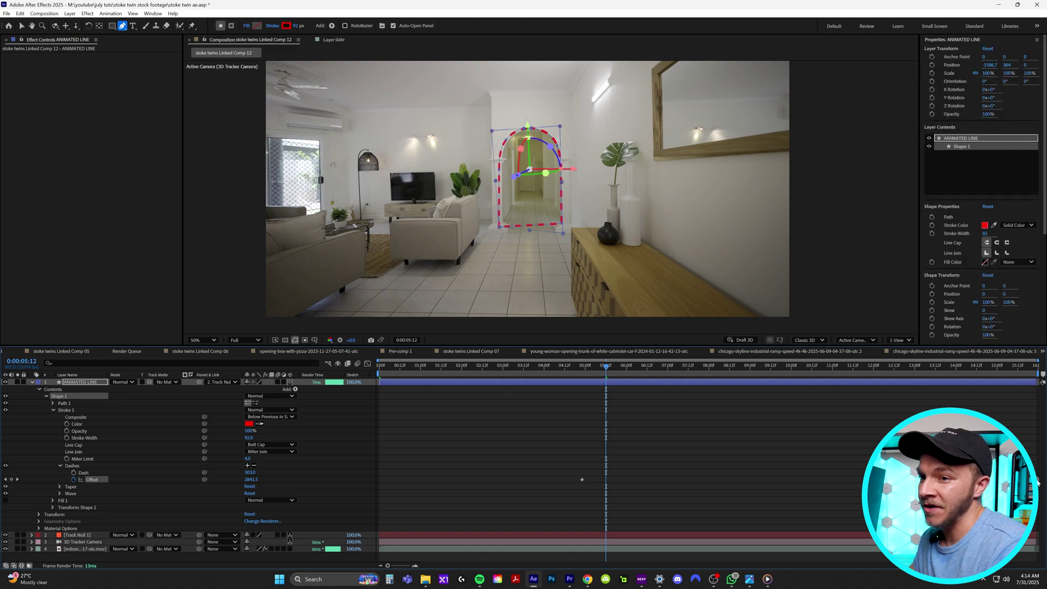
pyautogui.click(584, 483)
pyautogui.moveTo(582, 480); pyautogui.dragTo(576, 480)
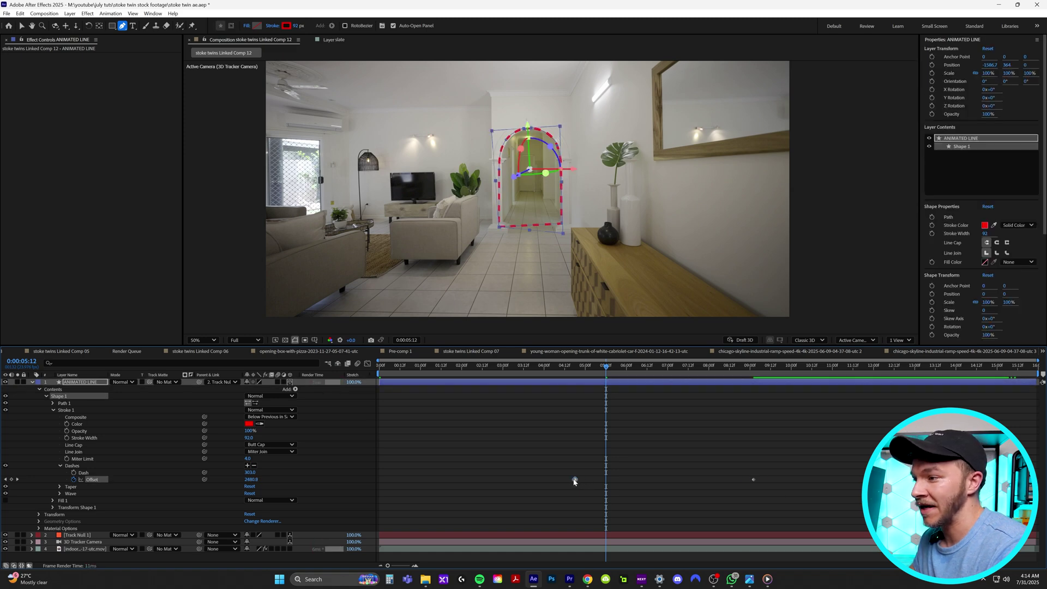
pyautogui.click(598, 367)
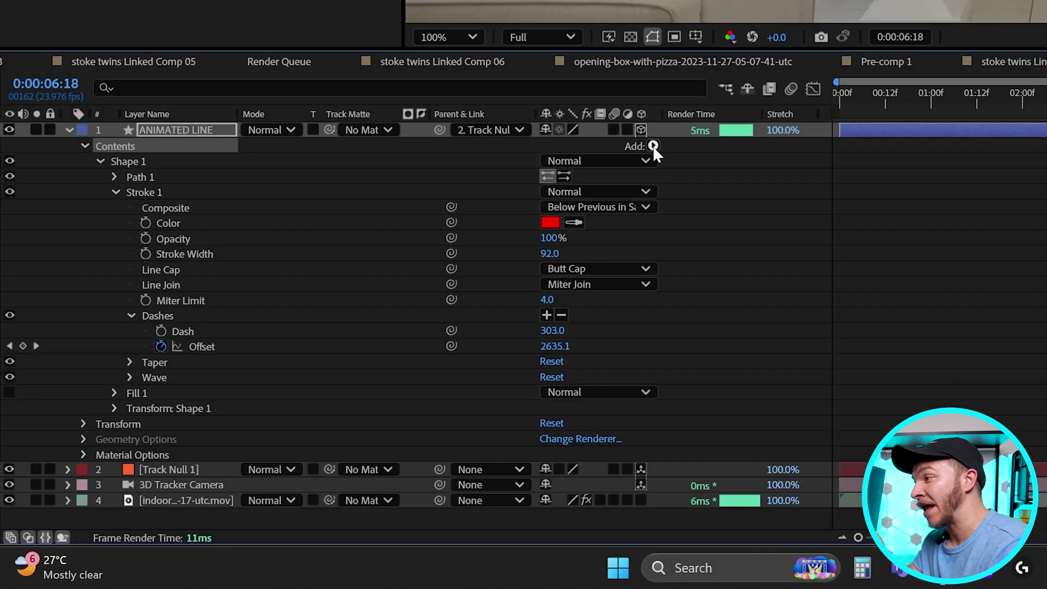
# - Add Trim Paths to the ANIMATED LINE contents and enable keyframing on its End value at 100%
pyautogui.click(653, 146)
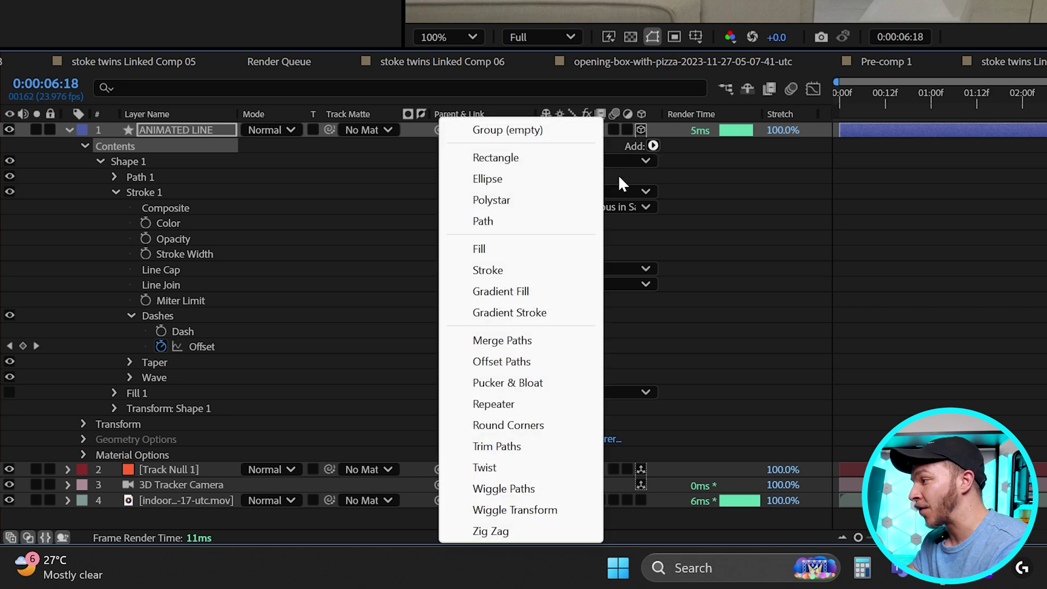
pyautogui.click(510, 447)
pyautogui.click(150, 253)
pyautogui.click(148, 269)
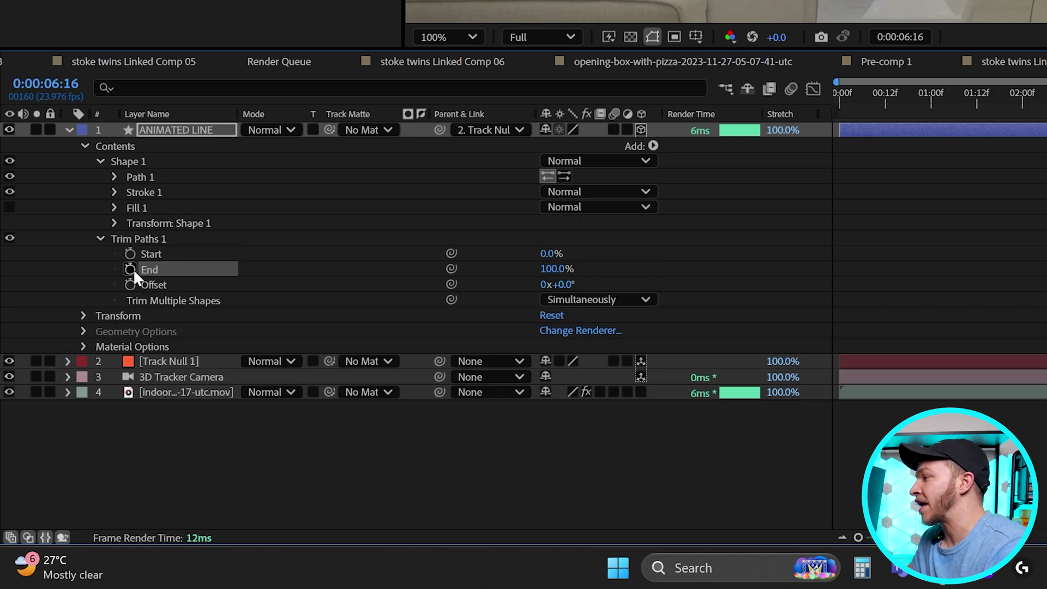
pyautogui.click(130, 270)
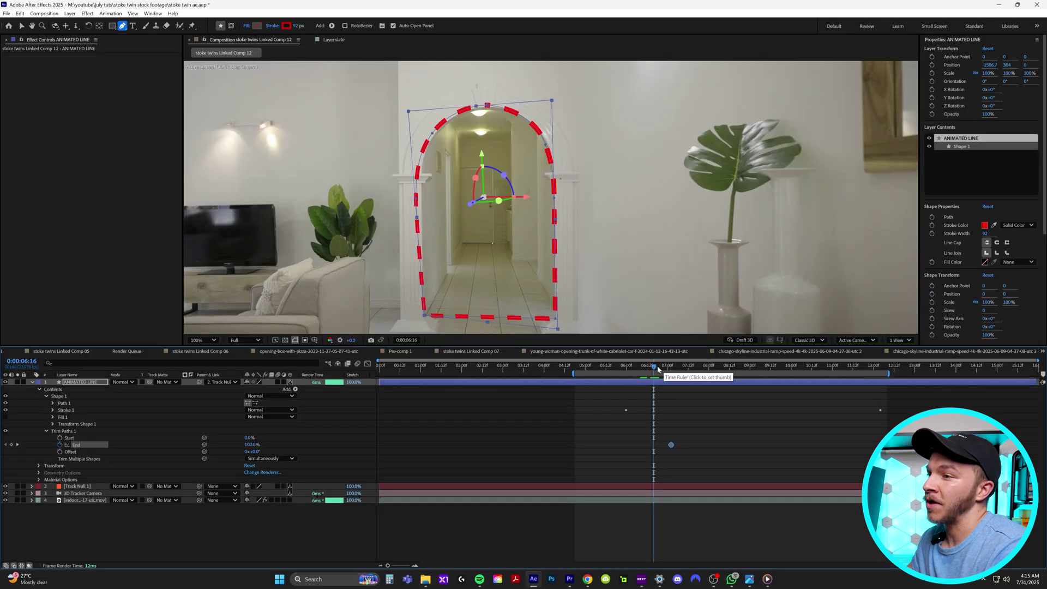
# - Keyframe the Trim Paths End at 0% at 0:00:06:04 and preview the line drawing on around the arch
pyautogui.moveTo(656, 369); pyautogui.dragTo(636, 369)
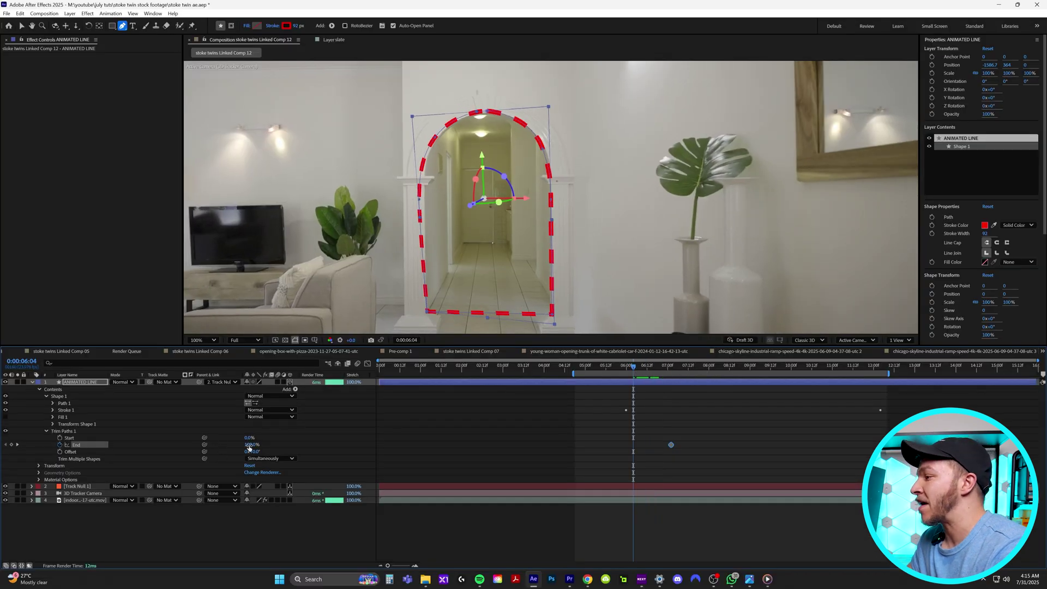
pyautogui.moveTo(243, 444); pyautogui.dragTo(208, 446)
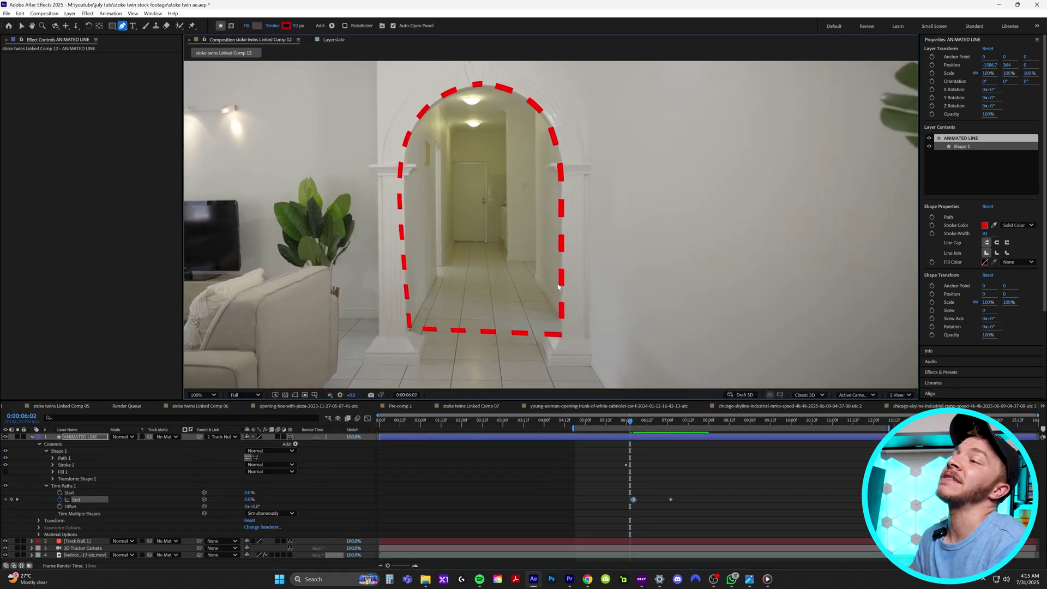
pyautogui.moveTo(637, 423); pyautogui.dragTo(682, 427)
pyautogui.click(632, 423)
pyautogui.press('space')
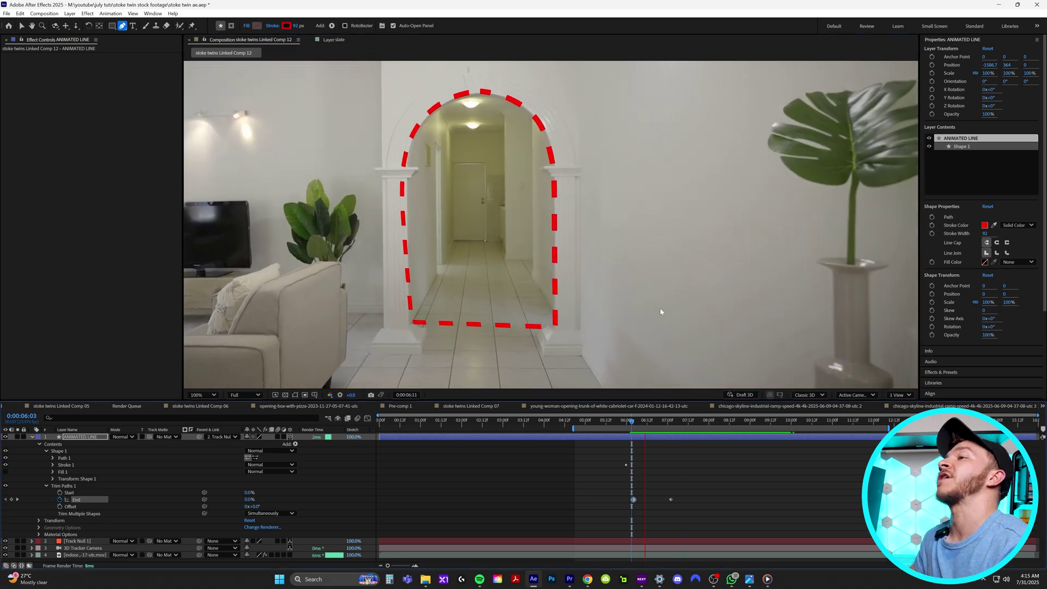
pyautogui.press('space')
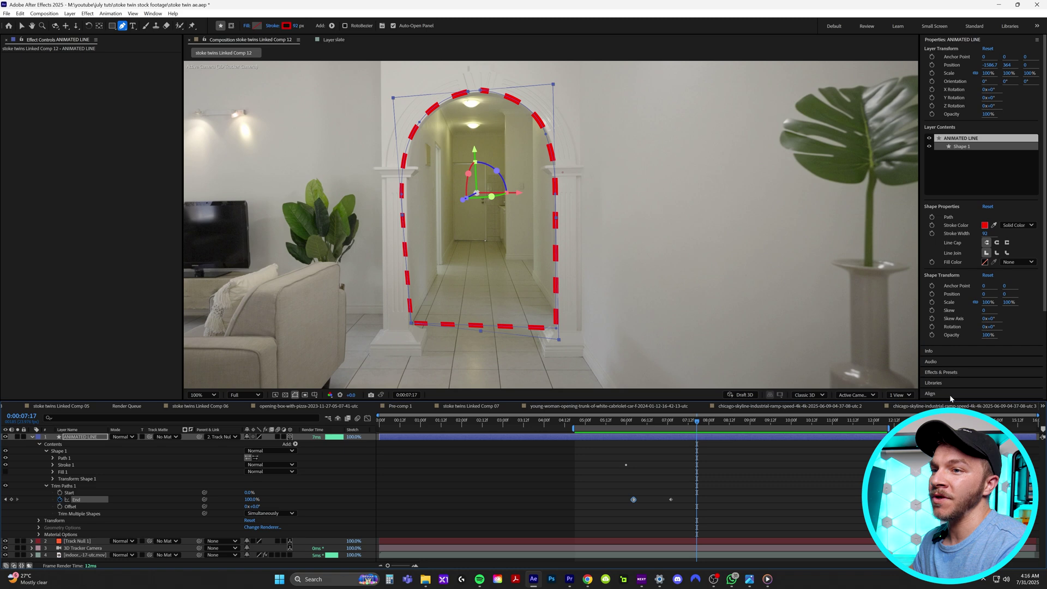
# - Find the Stylize Glow effect and apply it to the ANIMATED LINE layer
pyautogui.click(943, 372)
pyautogui.click(960, 80)
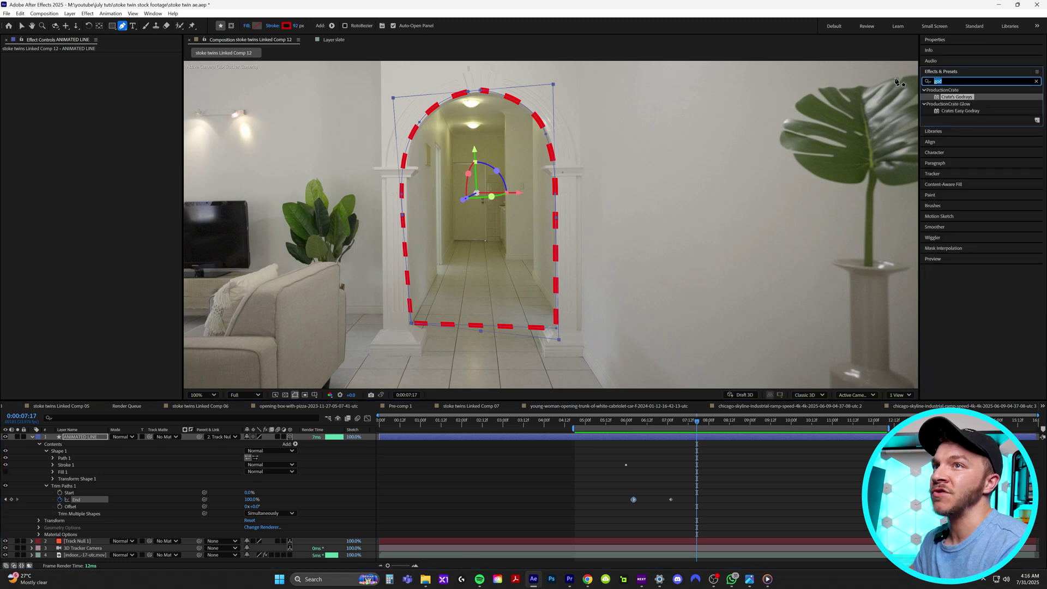
pyautogui.write('glow')
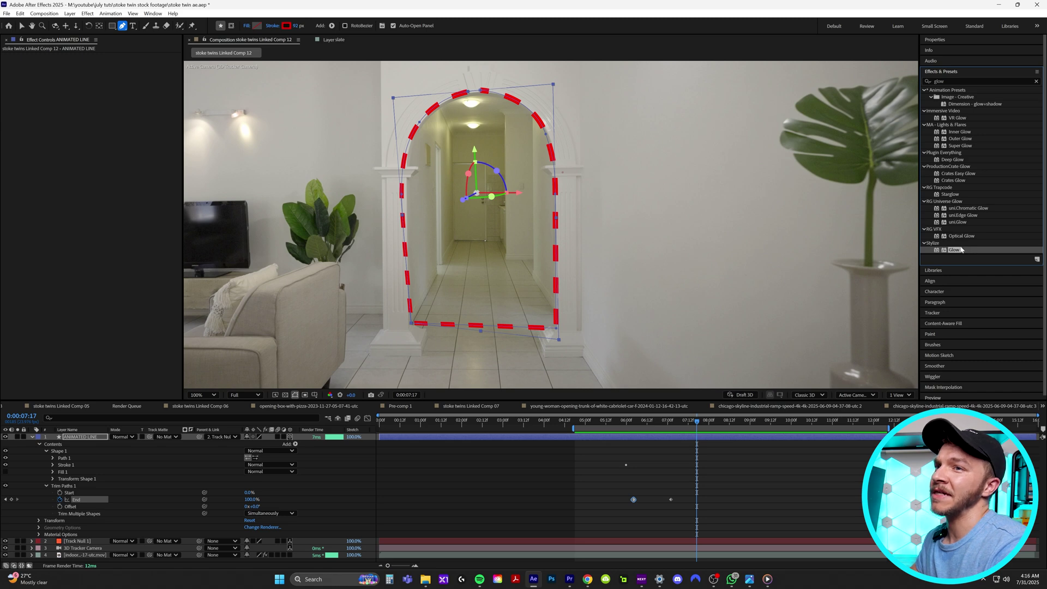
pyautogui.moveTo(600, 441); pyautogui.dragTo(603, 439)
# - Change the arch line's stroke color to bright green with a hue of 110°
pyautogui.press('v')
pyautogui.click(423, 25)
pyautogui.click(808, 272)
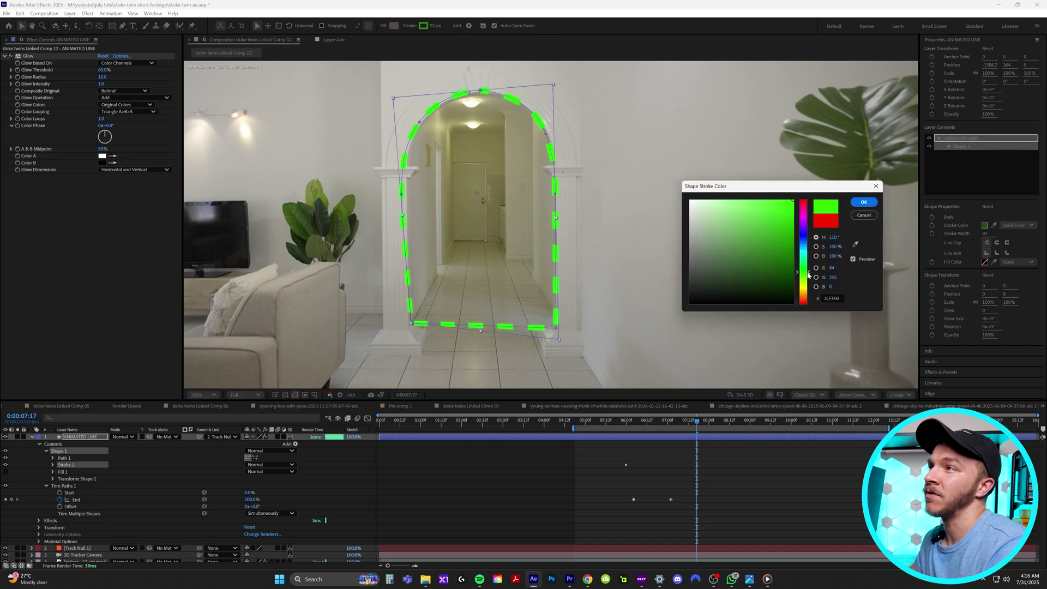
pyautogui.click(863, 203)
# - Set the Glow Radius to 33, duplicate the Glow, lower the copy's Intensity to 0.3, and preview the result
pyautogui.moveTo(102, 76); pyautogui.dragTo(114, 76)
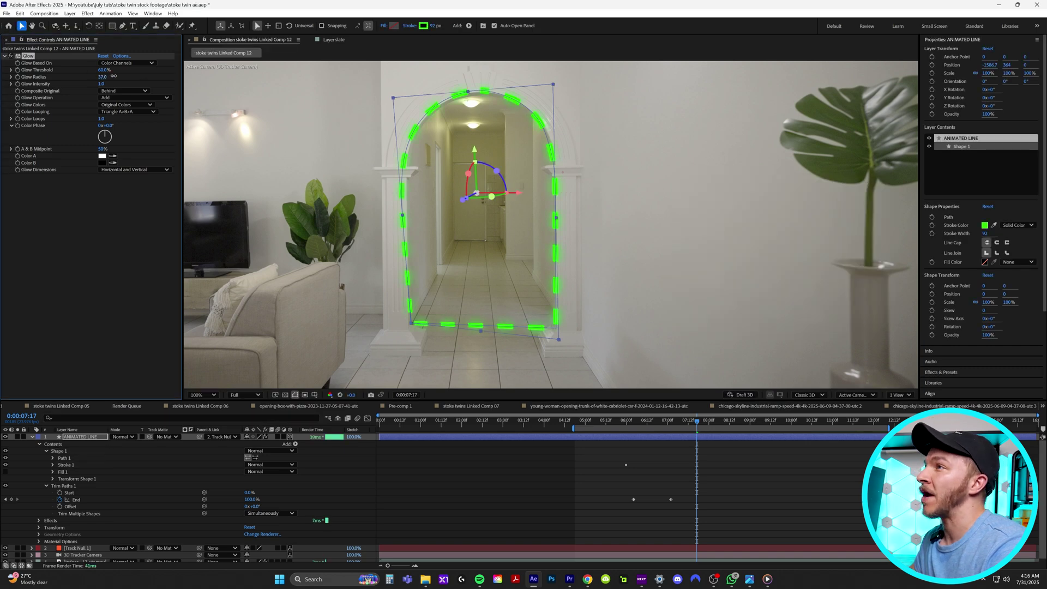
pyautogui.hotkey('ctrl', 'd')
pyautogui.moveTo(85, 208); pyautogui.dragTo(78, 212)
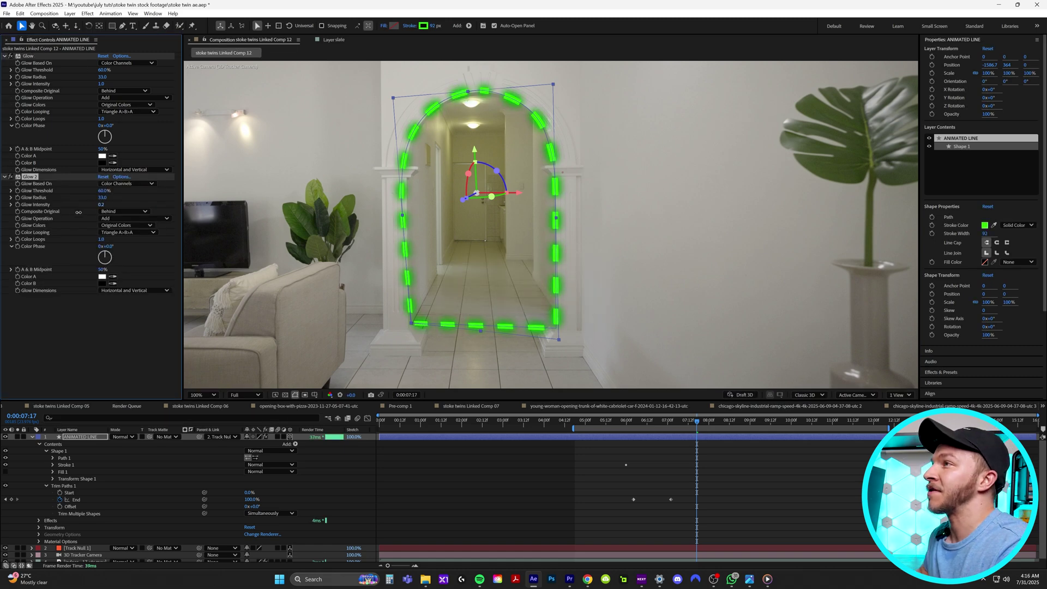
pyautogui.click(614, 422)
pyautogui.press('space')
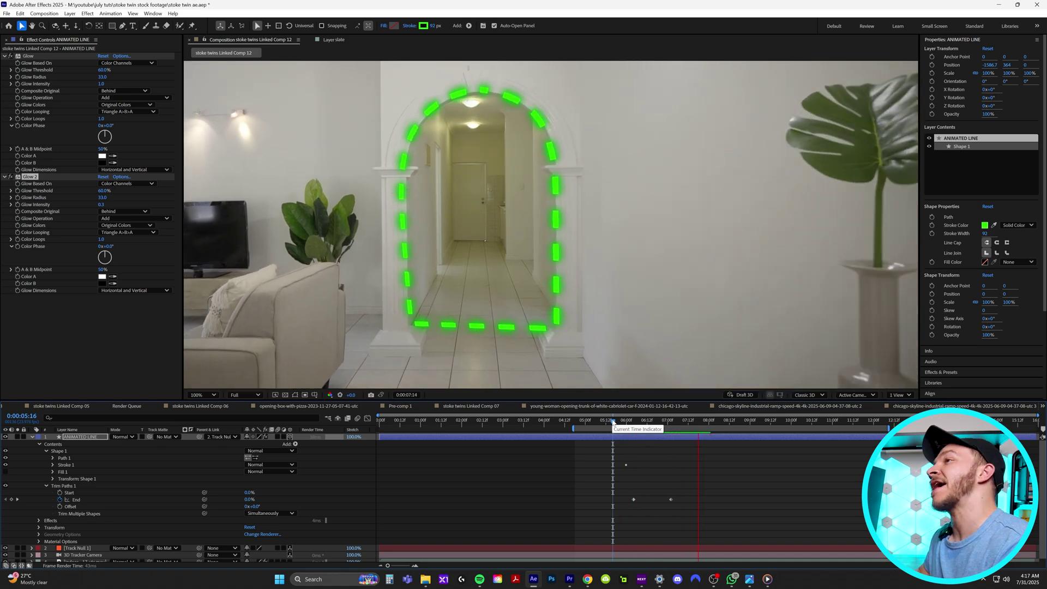
# - Set the arch stroke's width to 51 and its Dash length to 200, and preview the animated line
pyautogui.click(718, 420)
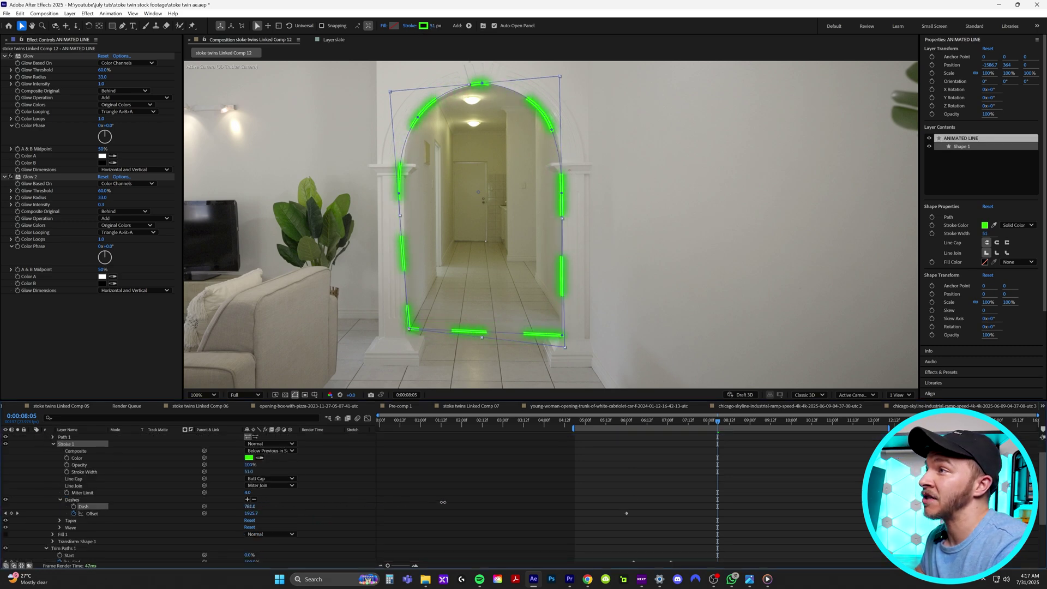
pyautogui.press('space')
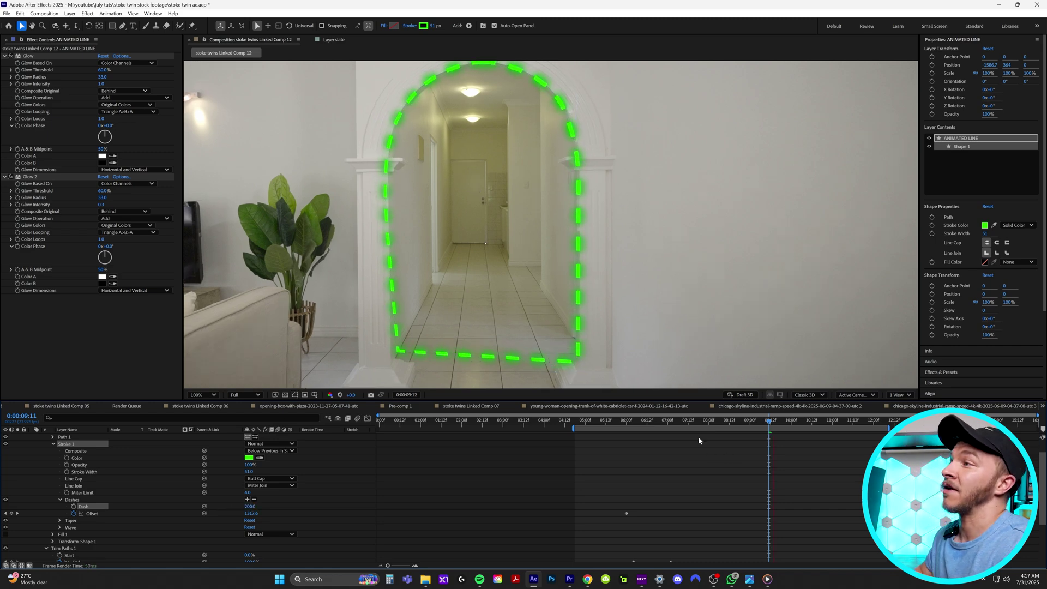
pyautogui.click(634, 422)
pyautogui.press('space')
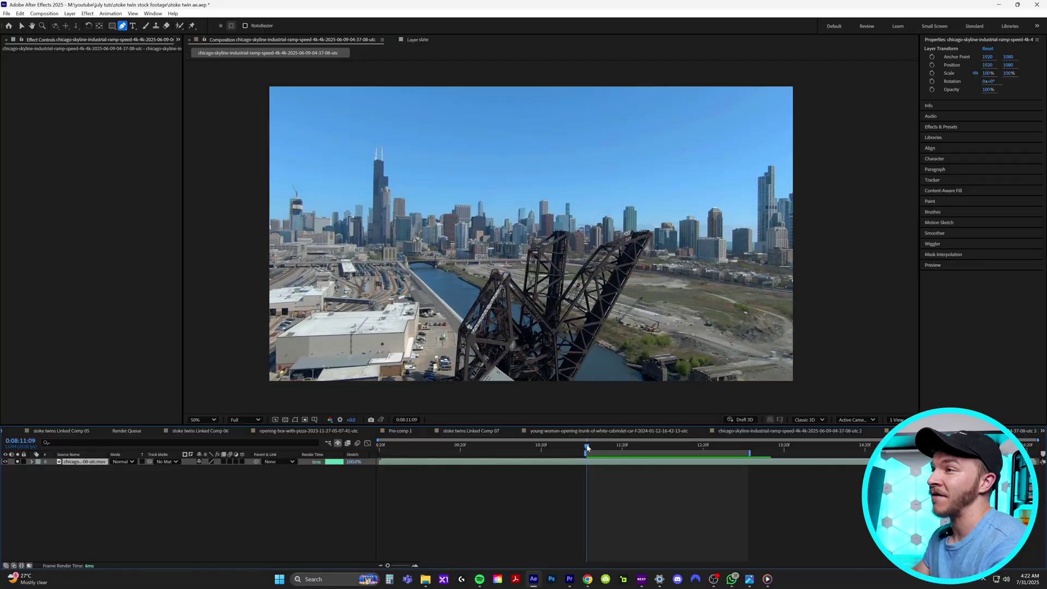
# - Run Track Camera on the Chicago skyline clip with the current time at 0:08:11:07
pyautogui.moveTo(588, 448); pyautogui.dragTo(581, 447)
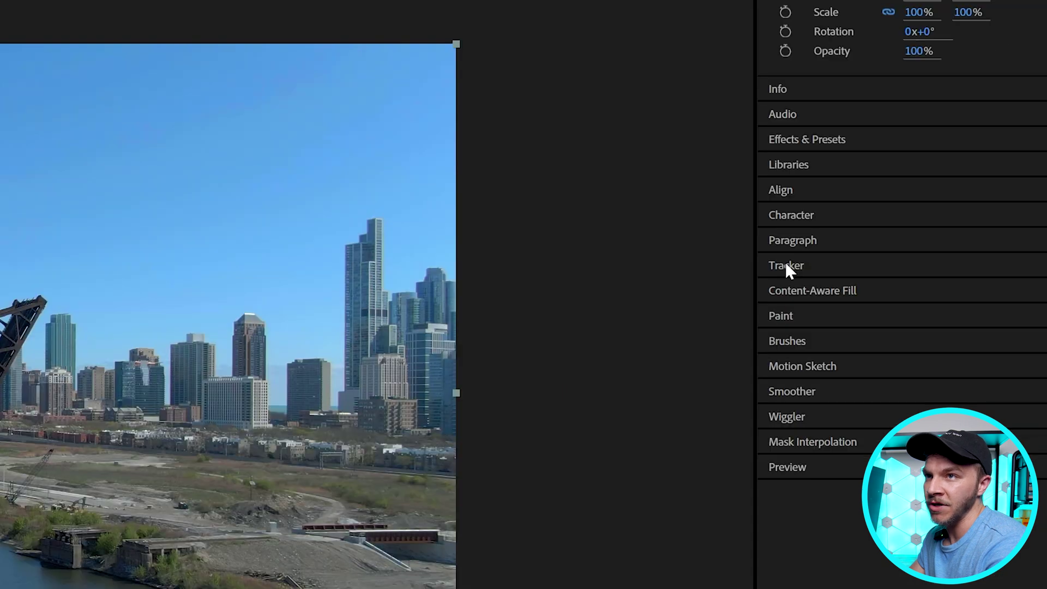
pyautogui.click(932, 180)
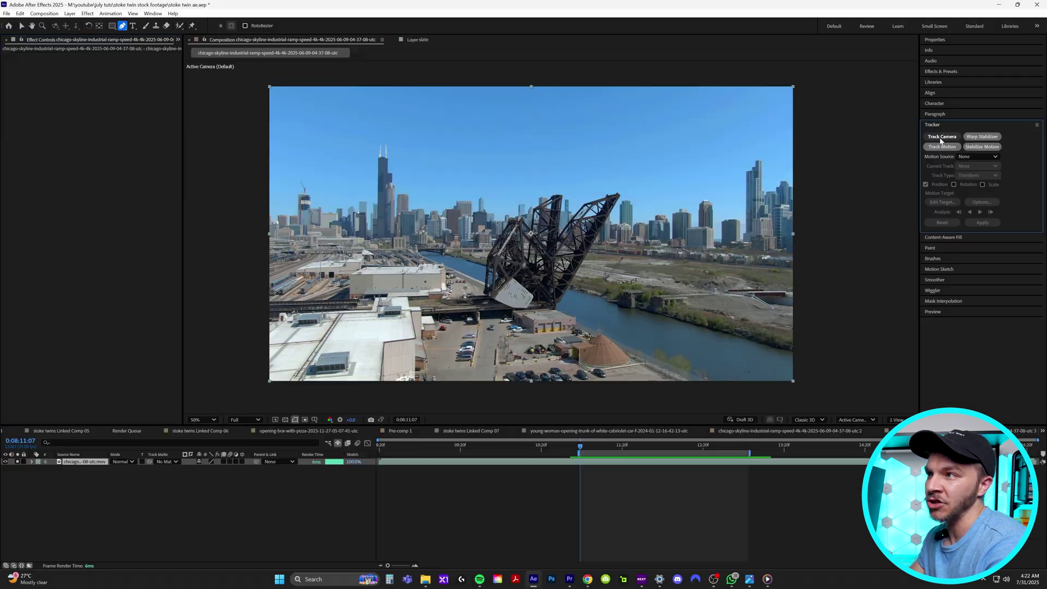
pyautogui.click(807, 164)
# - Create a text layer and camera from the track points on the open ground beside the river at 0:08:12:18
pyautogui.moveTo(645, 448); pyautogui.dragTo(688, 450)
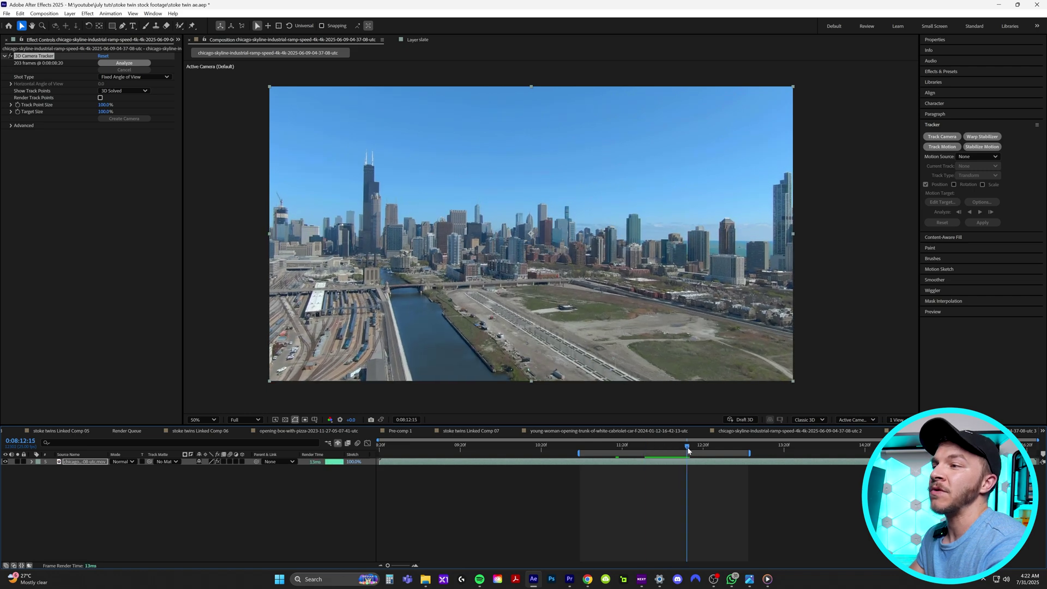
pyautogui.rightClick(577, 328)
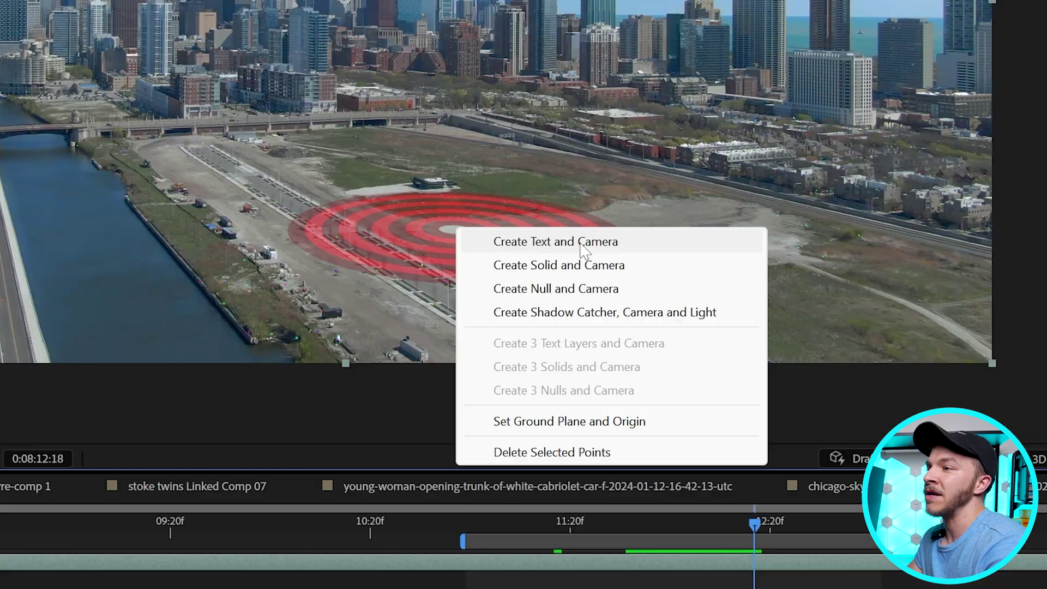
pyautogui.click(550, 246)
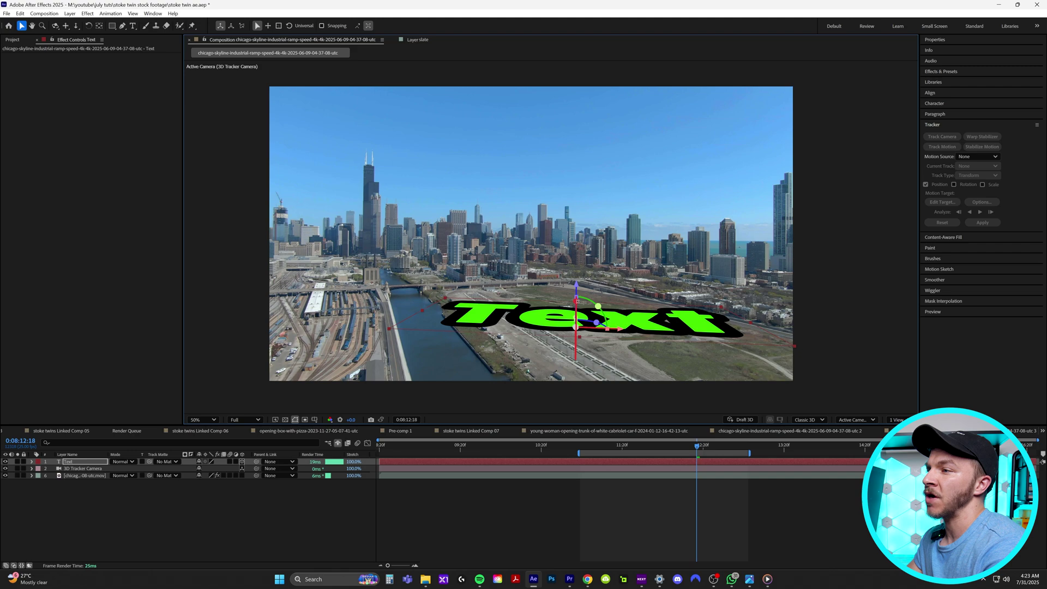
# - Rotate the tracked text upright, raise it above the skyline, shift it sideways toward the frame's middle, and preview the tracked shot
pyautogui.moveTo(577, 301); pyautogui.dragTo(564, 332)
pyautogui.moveTo(576, 290); pyautogui.dragTo(578, 215)
pyautogui.moveTo(619, 253); pyautogui.dragTo(581, 255)
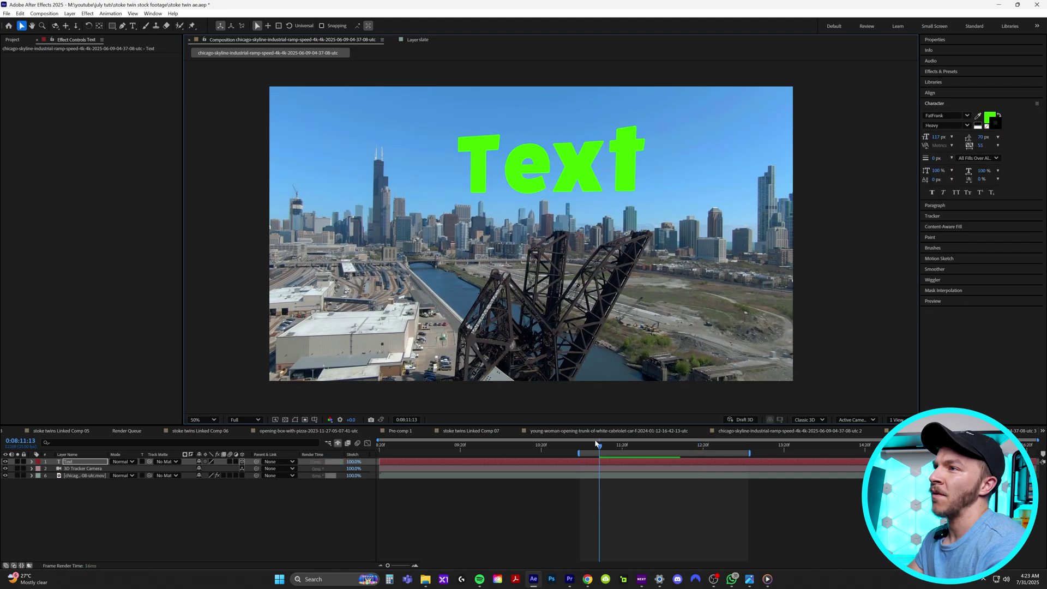
pyautogui.click(596, 443)
pyautogui.press('space')
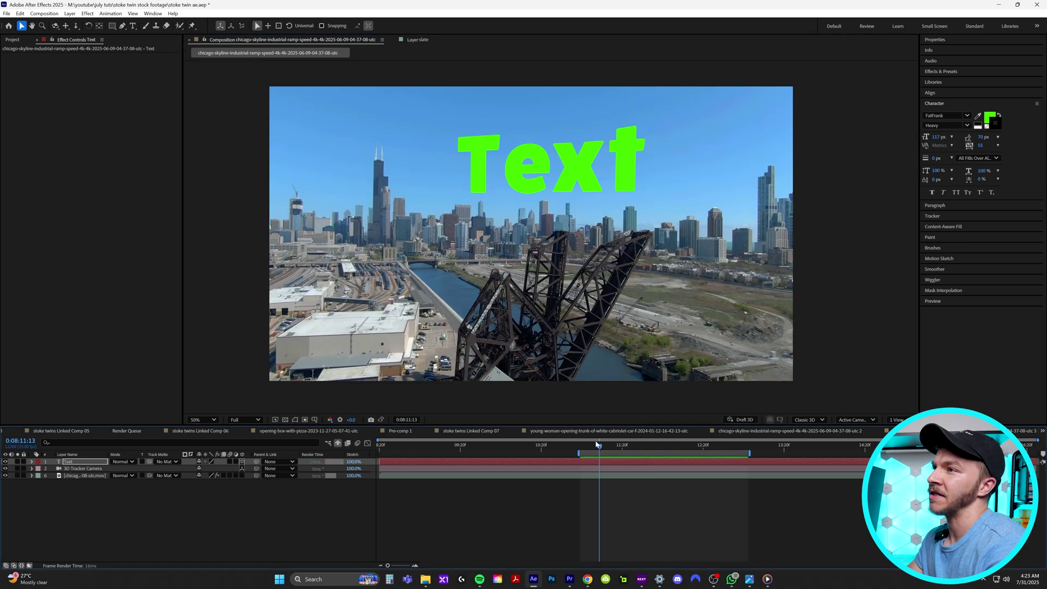
pyautogui.press('space')
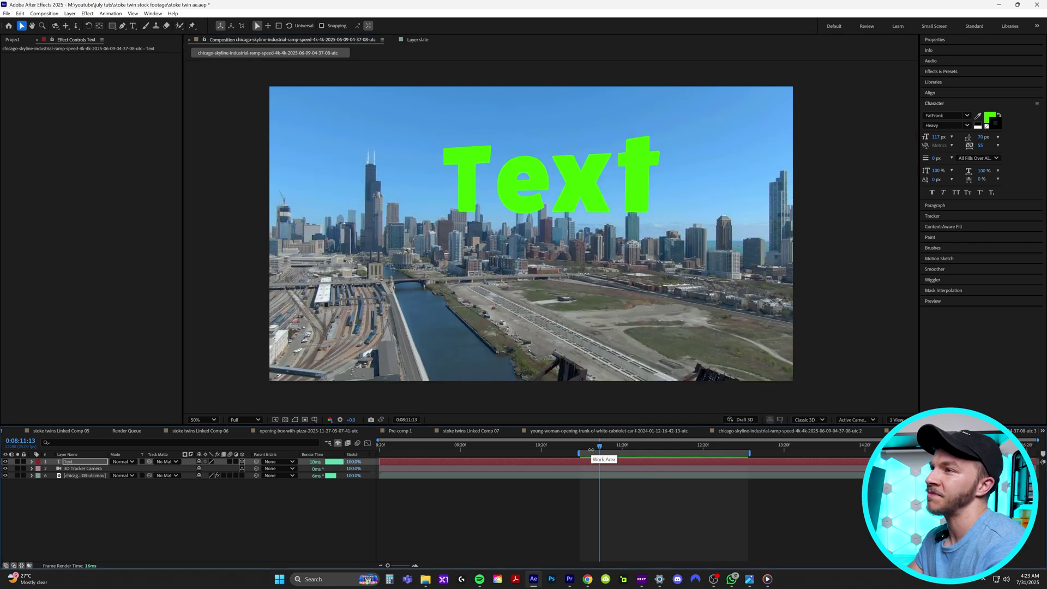
pyautogui.press('space')
# - Find the Slider Control effect and apply it to the Text layer
pyautogui.click(942, 72)
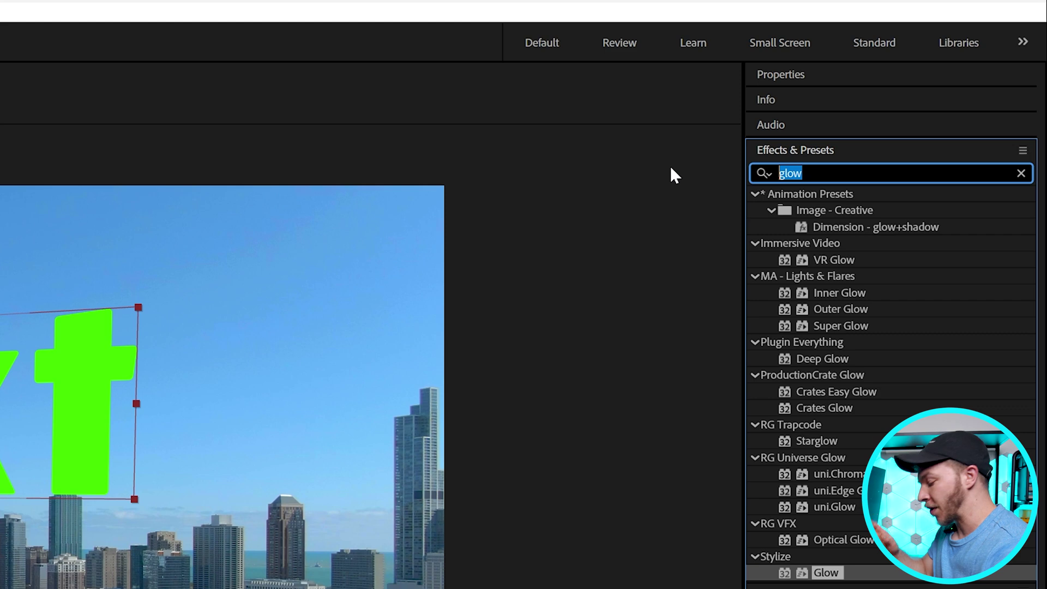
pyautogui.write('slider')
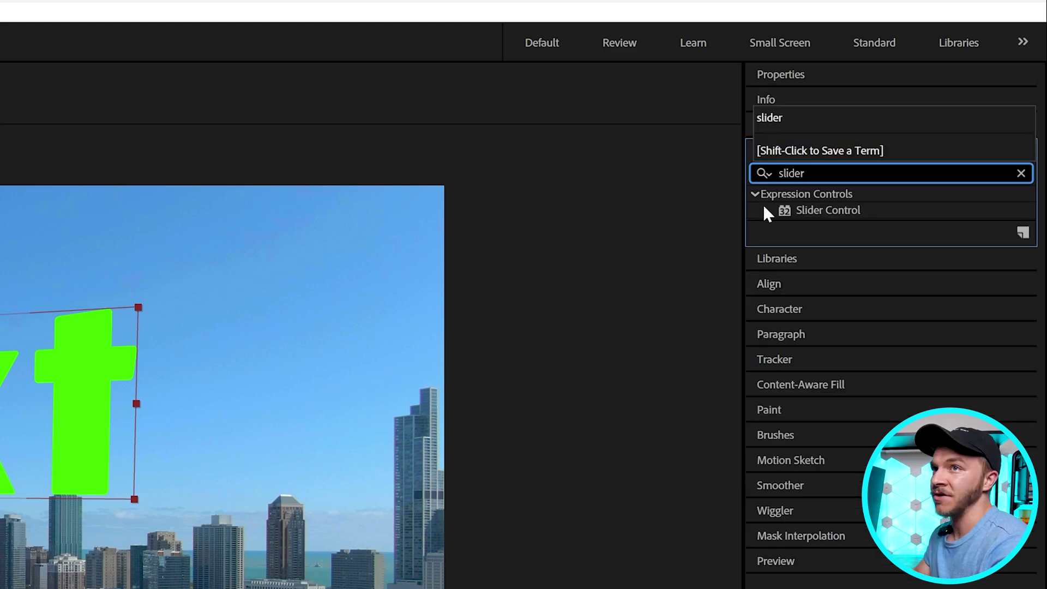
pyautogui.click(810, 216)
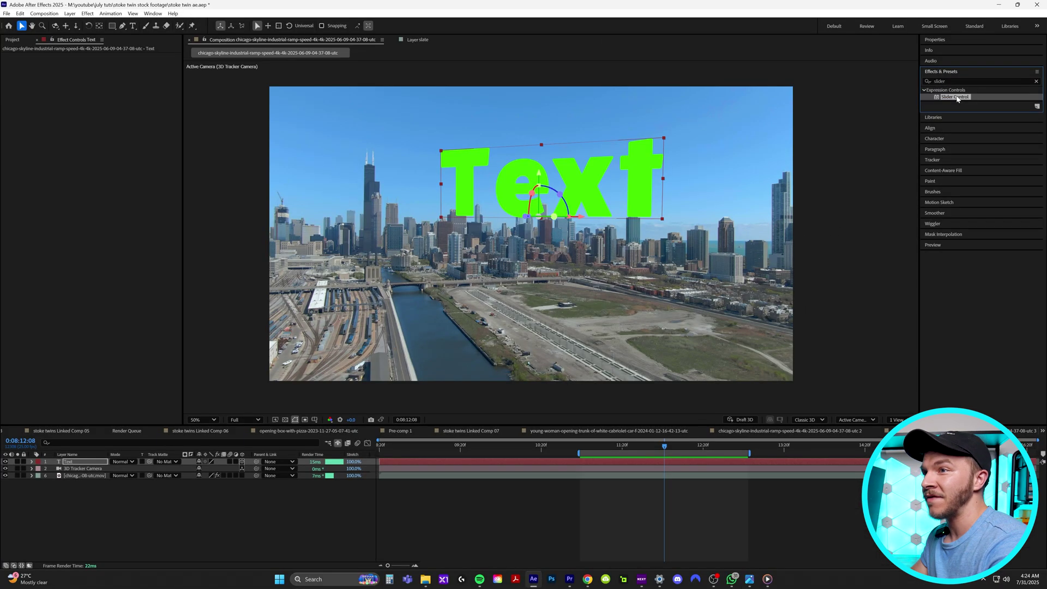
pyautogui.moveTo(829, 213); pyautogui.dragTo(585, 464)
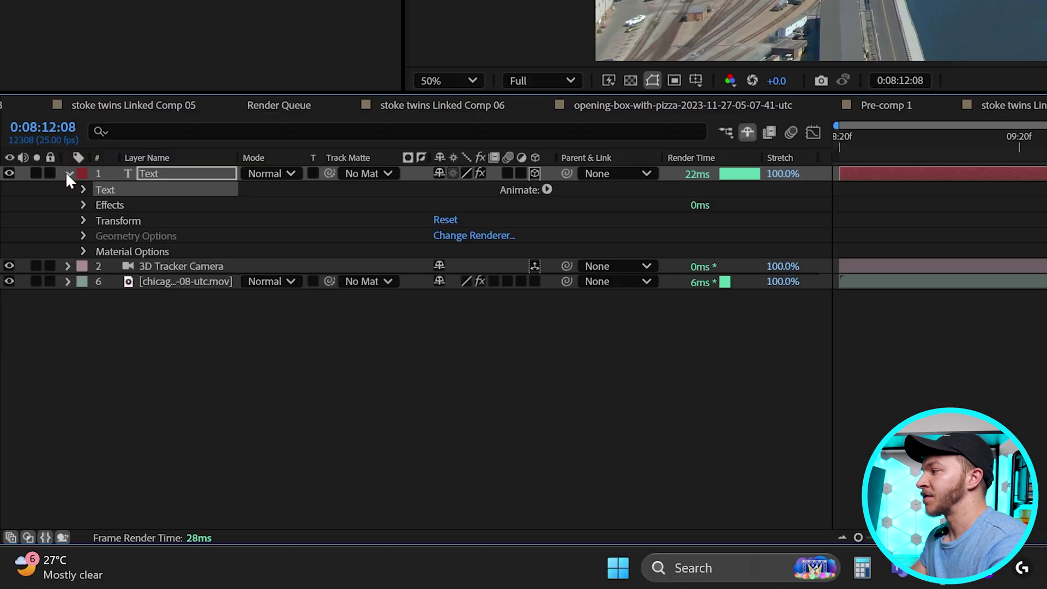
# - Expand the Text layer down to Source Text, and copy the addCommas slider expression from the YouTube video description
pyautogui.click(33, 462)
pyautogui.click(67, 173)
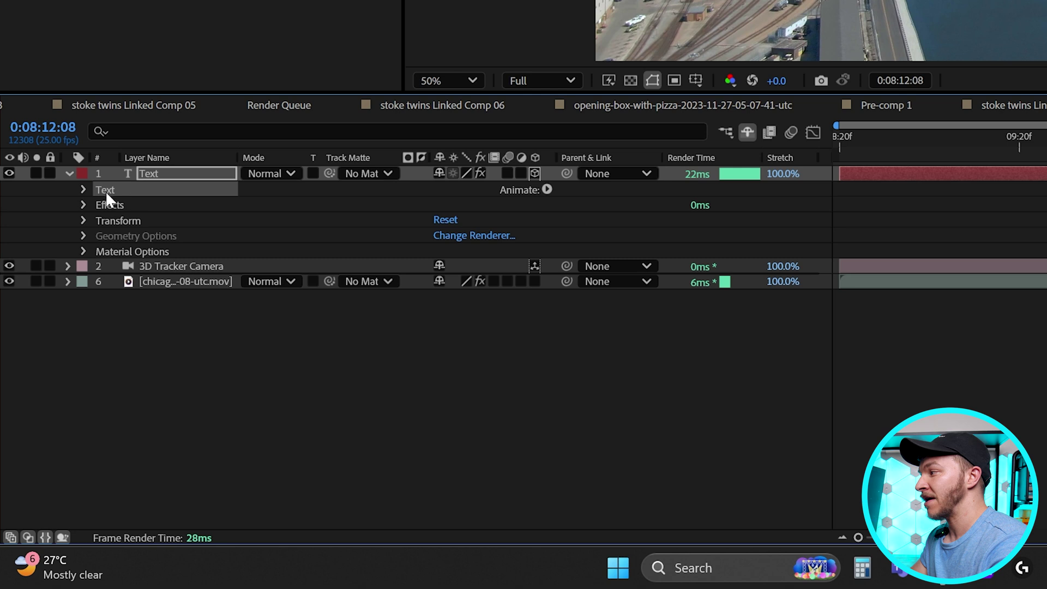
pyautogui.click(83, 190)
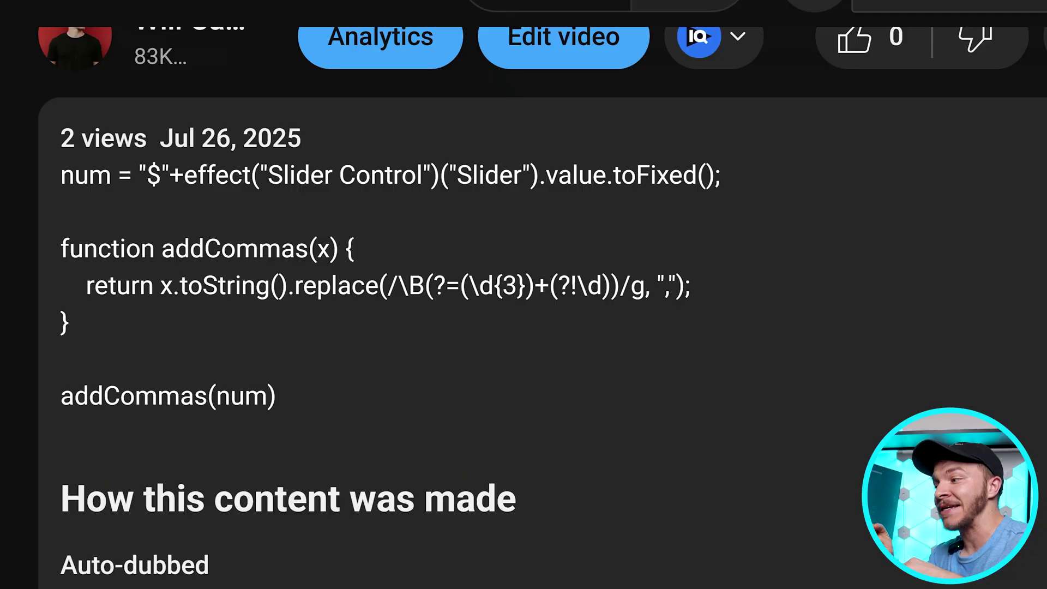
pyautogui.moveTo(60, 174); pyautogui.dragTo(424, 403)
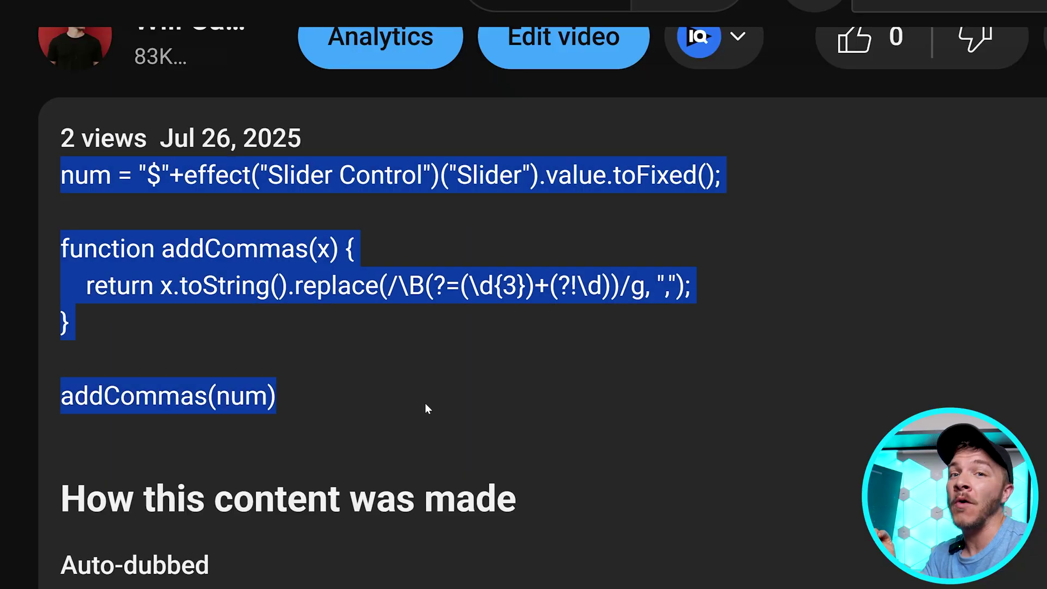
pyautogui.rightClick(225, 271)
pyautogui.click(240, 283)
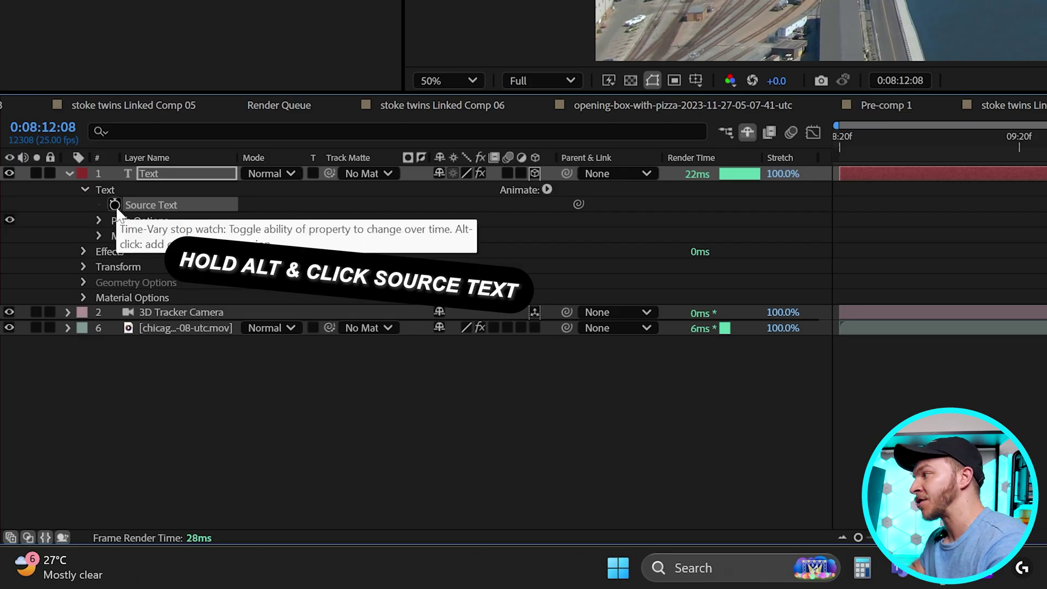
# - Add the copied addCommas slider expression to the Text layer's Source Text and scrub to 0:08:12:20 to check it
pyautogui.keyDown('alt'); pyautogui.click(114, 205); pyautogui.keyUp('alt')
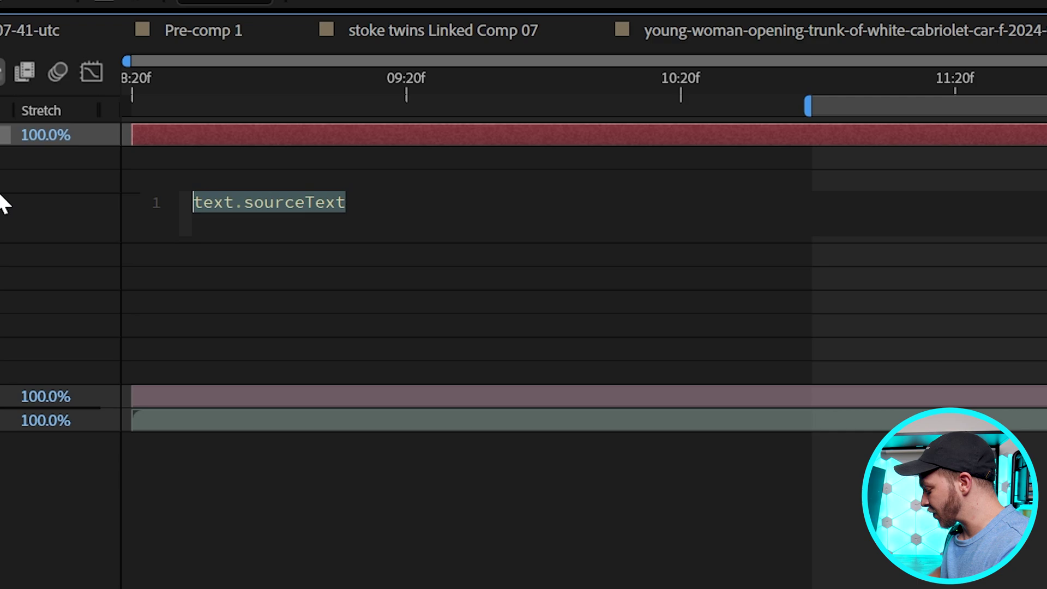
pyautogui.hotkey('ctrl', 'v')
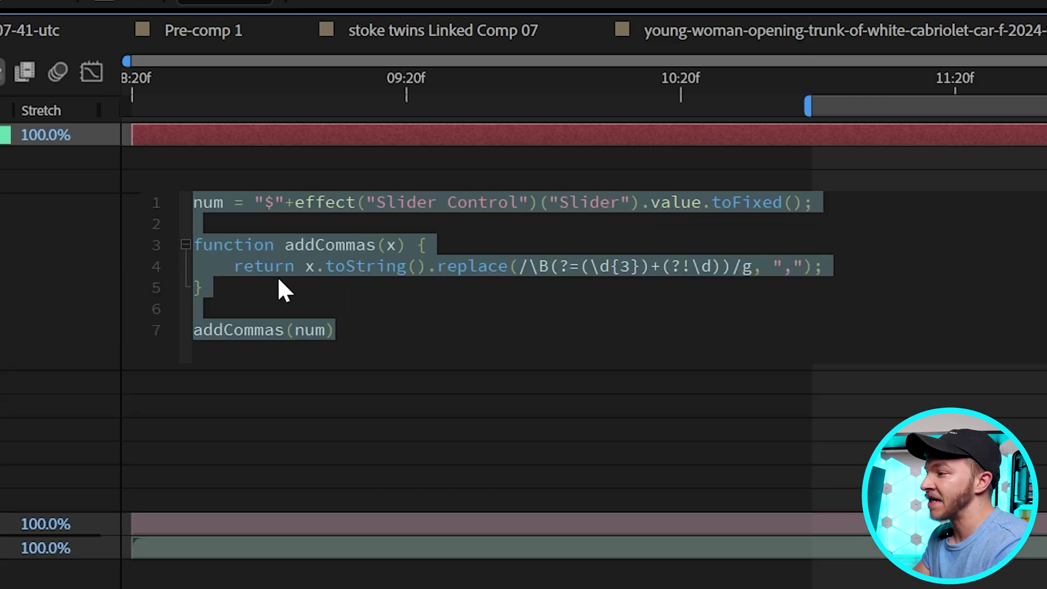
pyautogui.click(618, 395)
pyautogui.moveTo(589, 386); pyautogui.dragTo(702, 397)
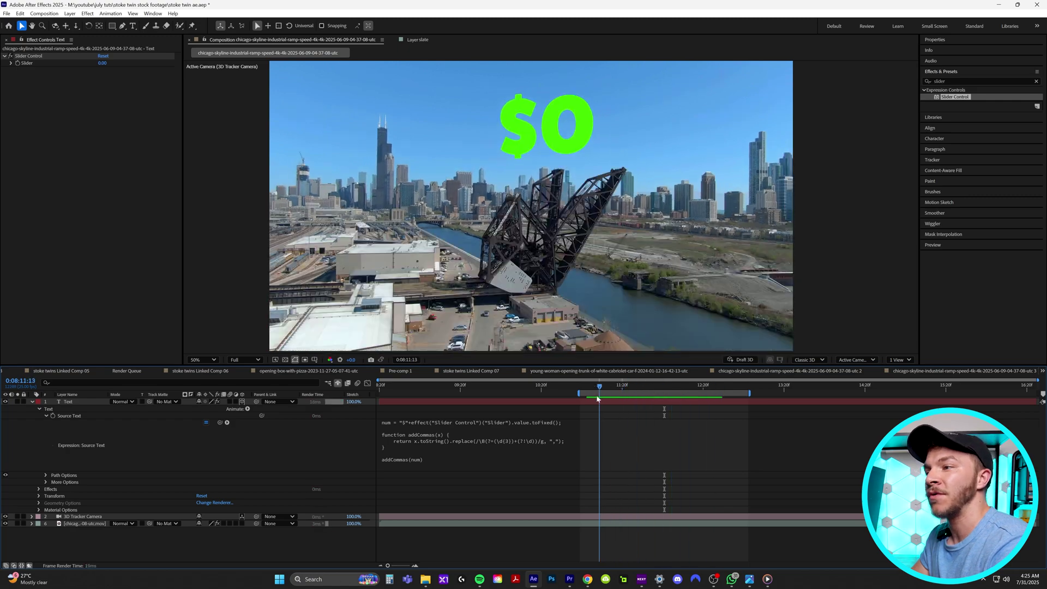
# - Set the Slider value of the Text layer's Slider Control to 1000
pyautogui.click(688, 404)
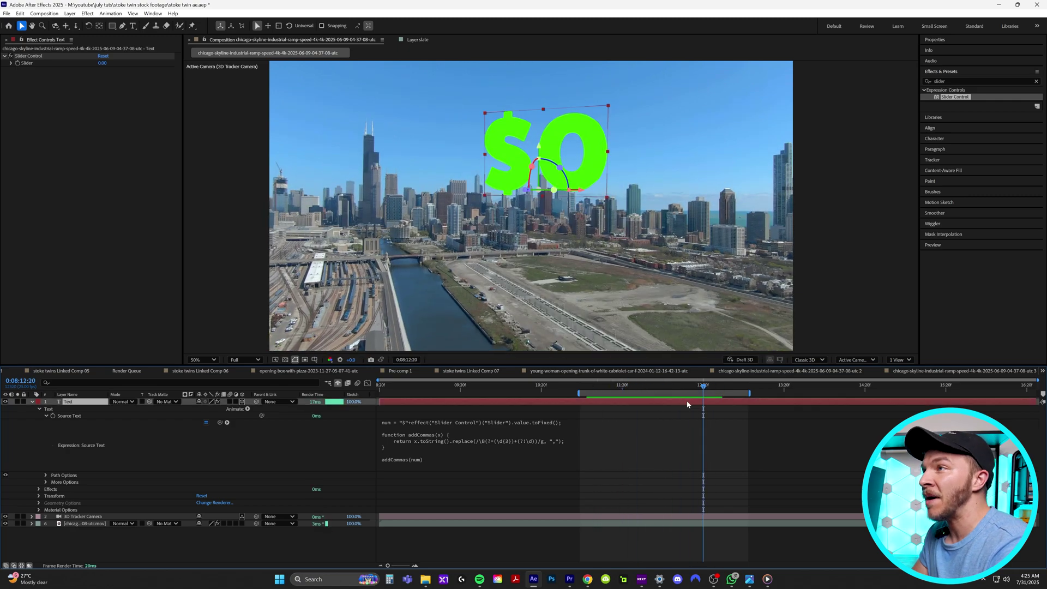
pyautogui.click(30, 57)
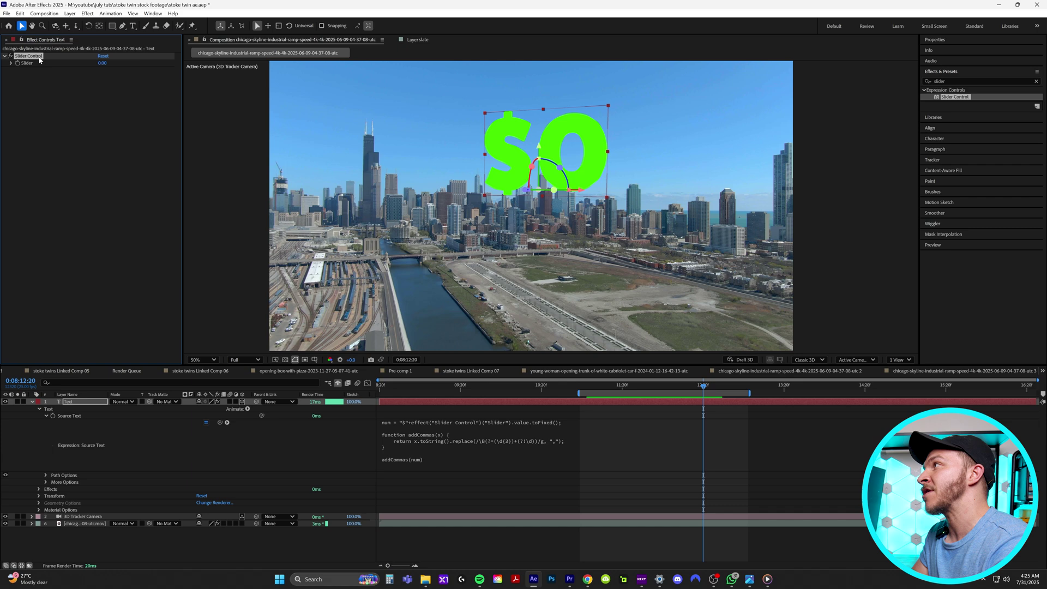
pyautogui.moveTo(102, 64); pyautogui.dragTo(80, 69)
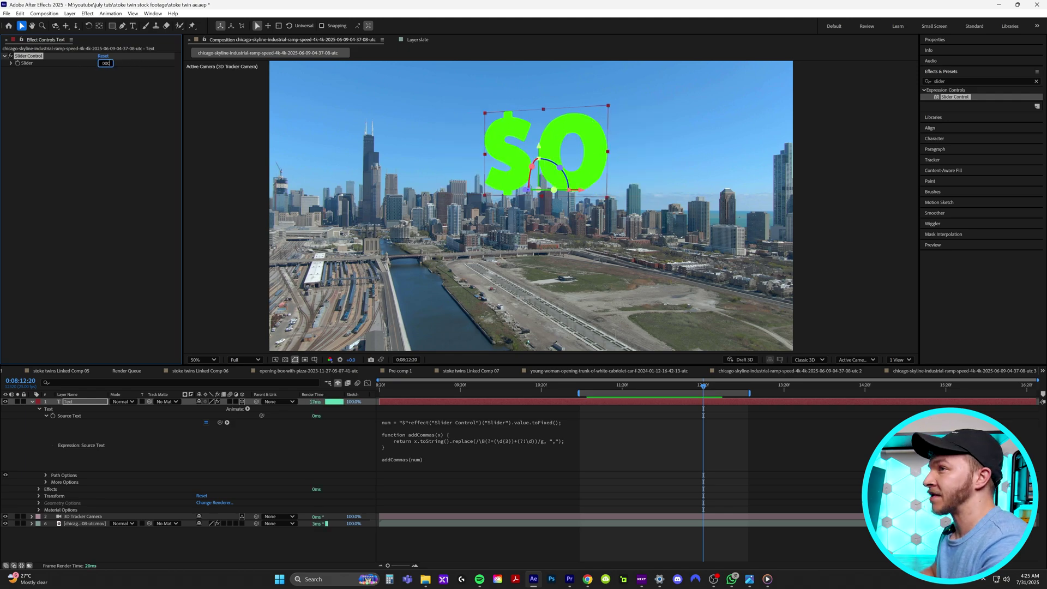
pyautogui.press('Return')
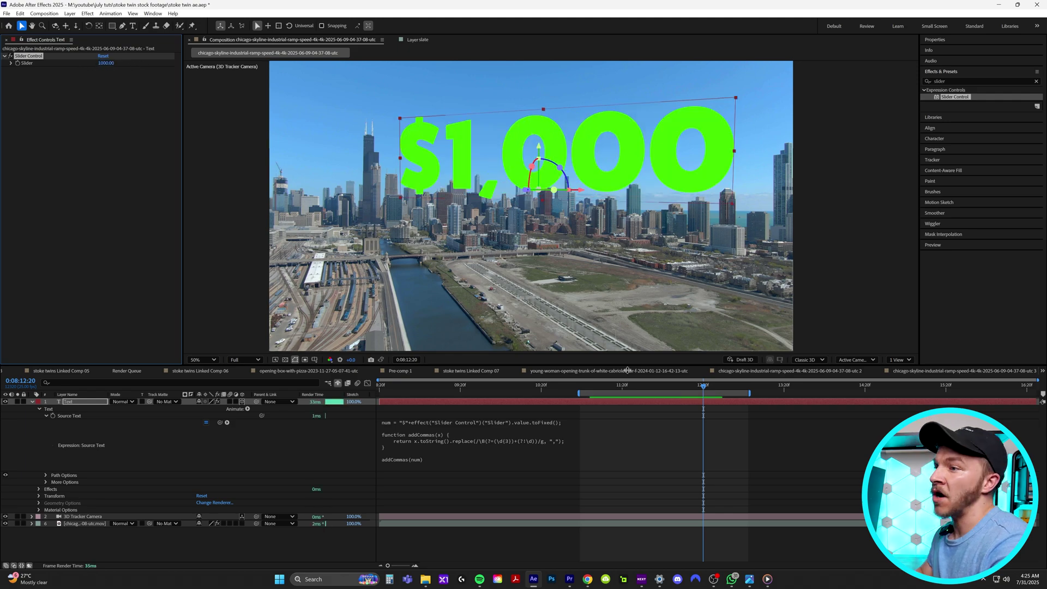
# - Keyframe the slider at 1000 near the work area's start and add a higher value at 0:08:12:24
pyautogui.moveTo(587, 388); pyautogui.dragTo(659, 394)
pyautogui.click(18, 63)
pyautogui.press('u')
pyautogui.moveTo(658, 388); pyautogui.dragTo(716, 388)
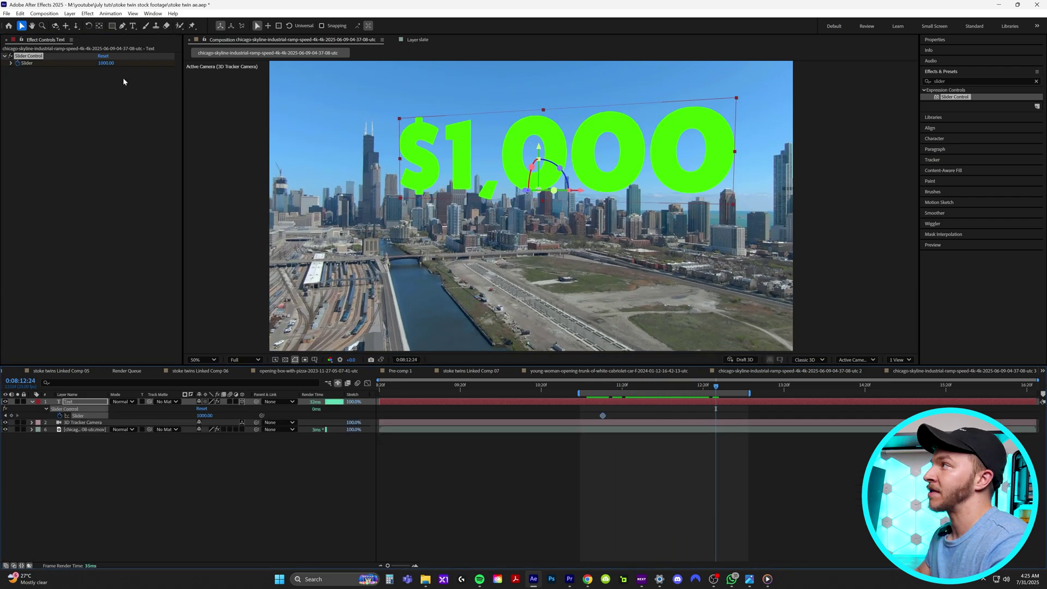
pyautogui.click(102, 63)
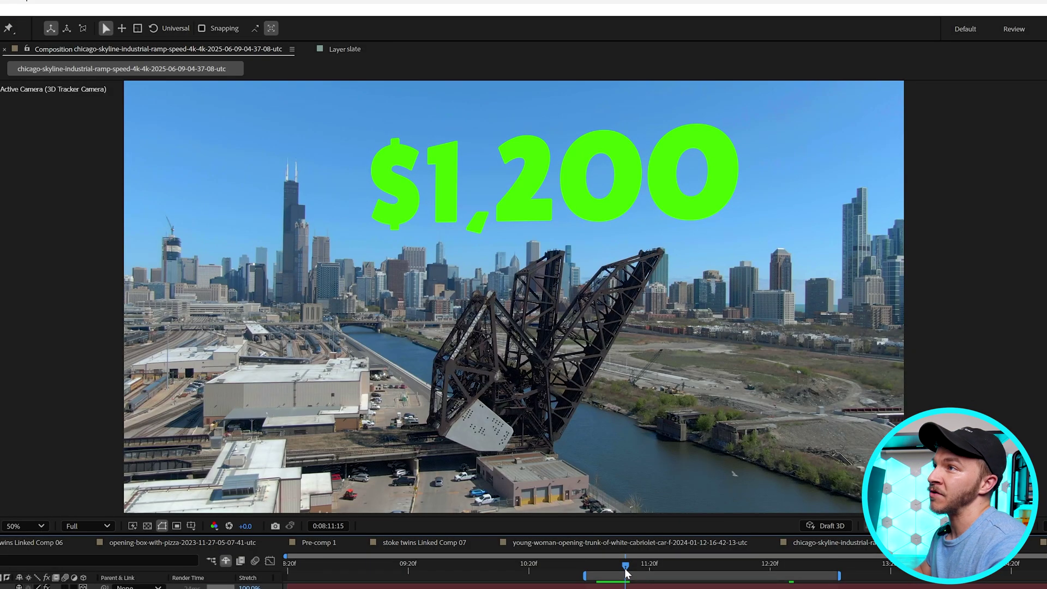
# - Shift the first slider keyframe back to the work area's start at 0:08:11:07 and preview the counting text
pyautogui.press('space')
pyautogui.moveTo(626, 573); pyautogui.dragTo(594, 584)
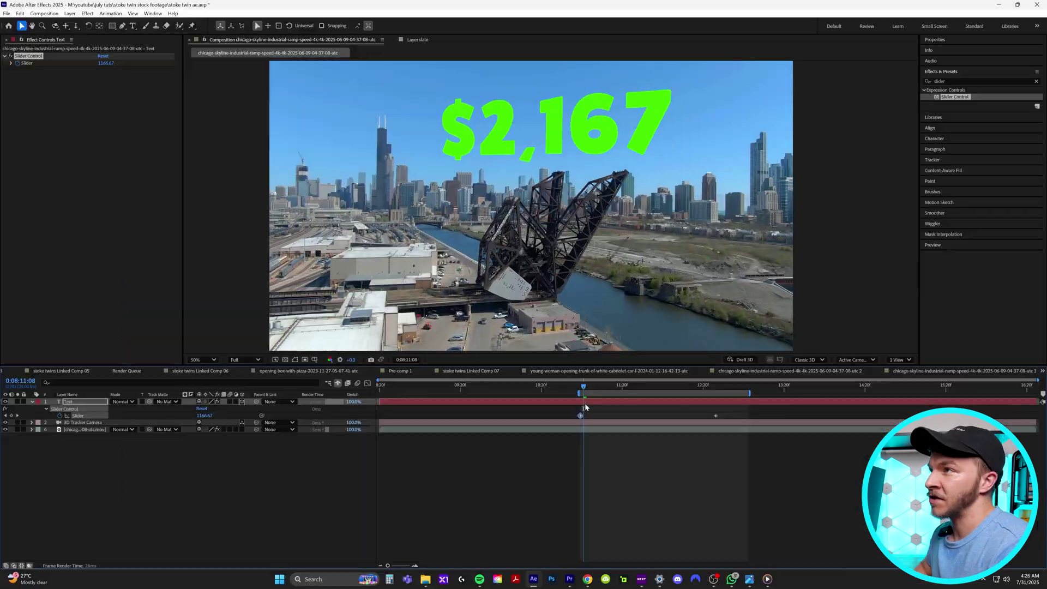
pyautogui.press('space')
pyautogui.moveTo(586, 403); pyautogui.dragTo(633, 403)
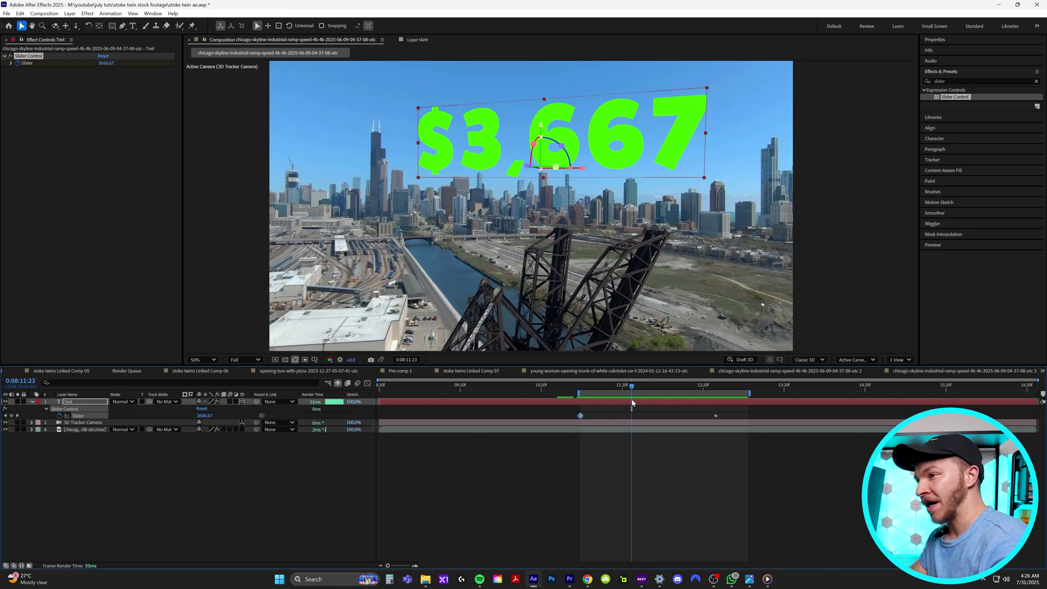
# - Move the first slider keyframe to 0:08:11:09 and set its value to 500000
pyautogui.moveTo(632, 403); pyautogui.dragTo(586, 420)
pyautogui.click(105, 63)
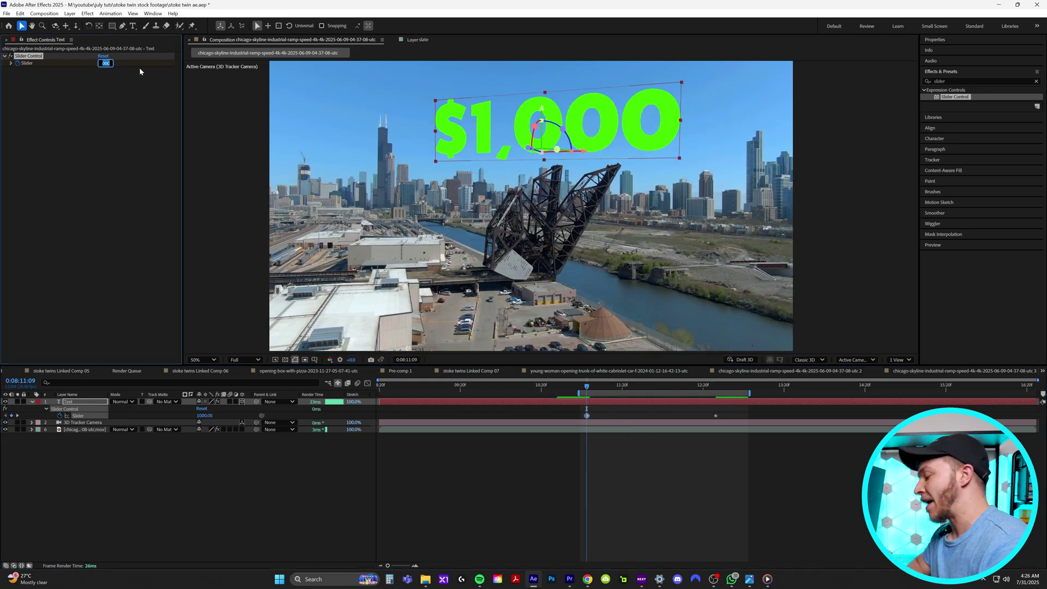
pyautogui.write('50')
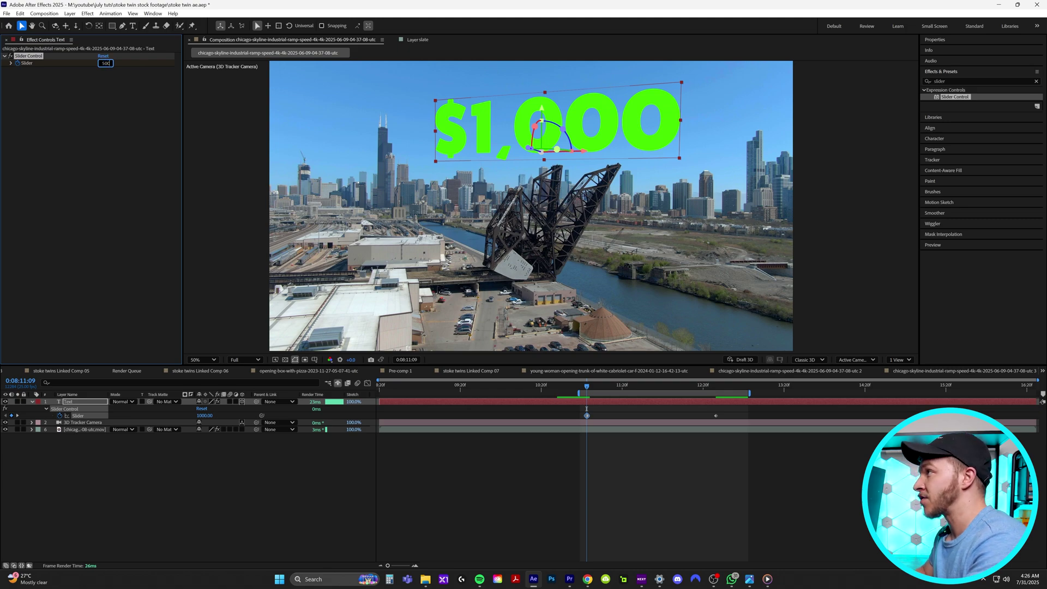
pyautogui.write('0000')
# - Move the ending slider keyframe to 0:08:12:11 and set its value to 1000000
pyautogui.moveTo(586, 397); pyautogui.dragTo(675, 420)
pyautogui.click(101, 64)
pyautogui.write('1000000')
pyautogui.press('Return')
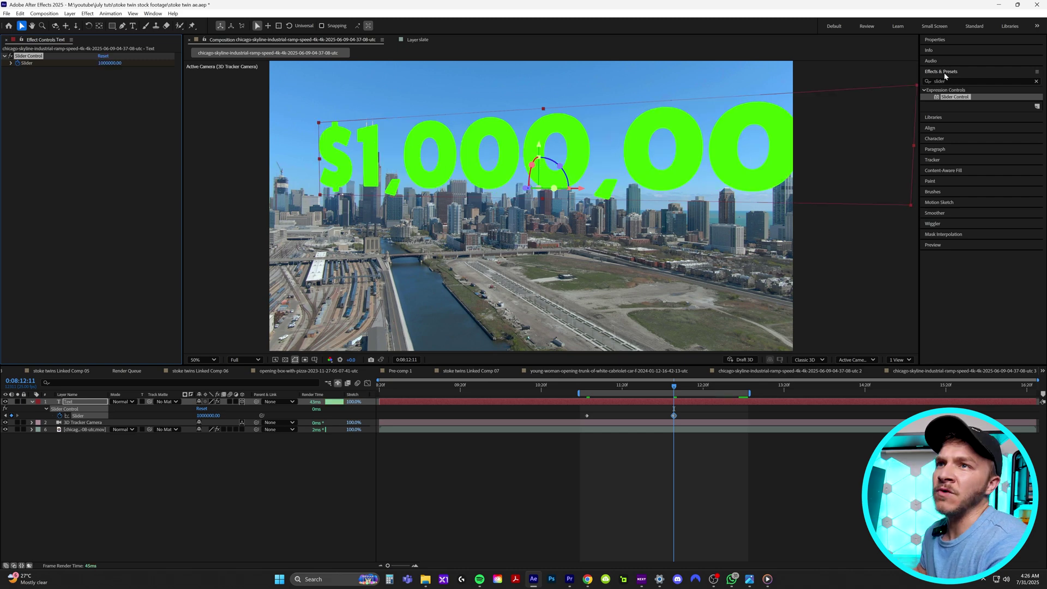
# - Reduce the counter text's font size to 84 px and reposition it higher above the skyline
pyautogui.click(942, 72)
pyautogui.click(943, 103)
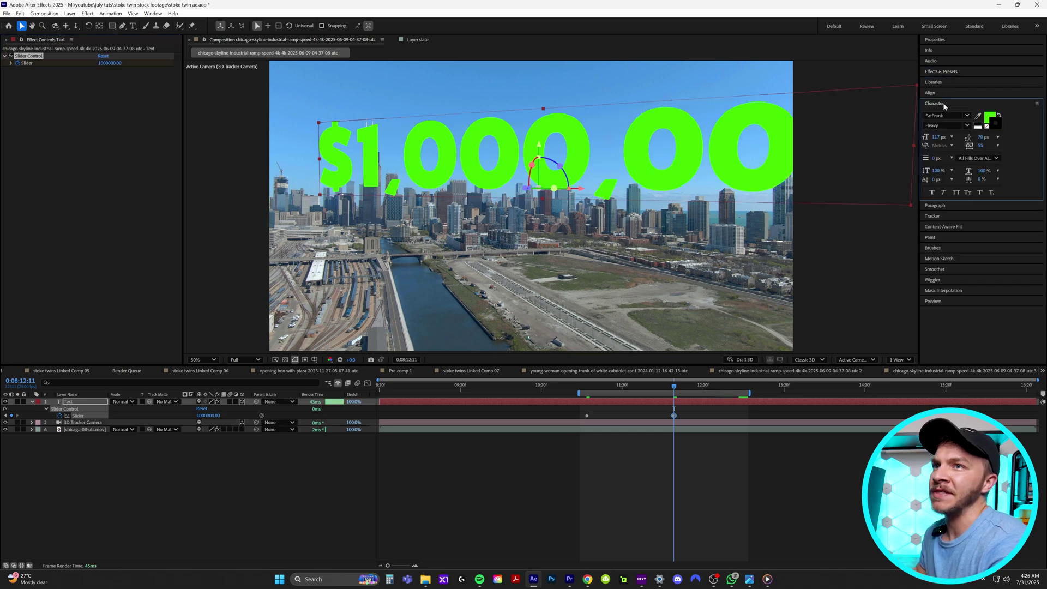
pyautogui.moveTo(939, 137); pyautogui.dragTo(848, 156)
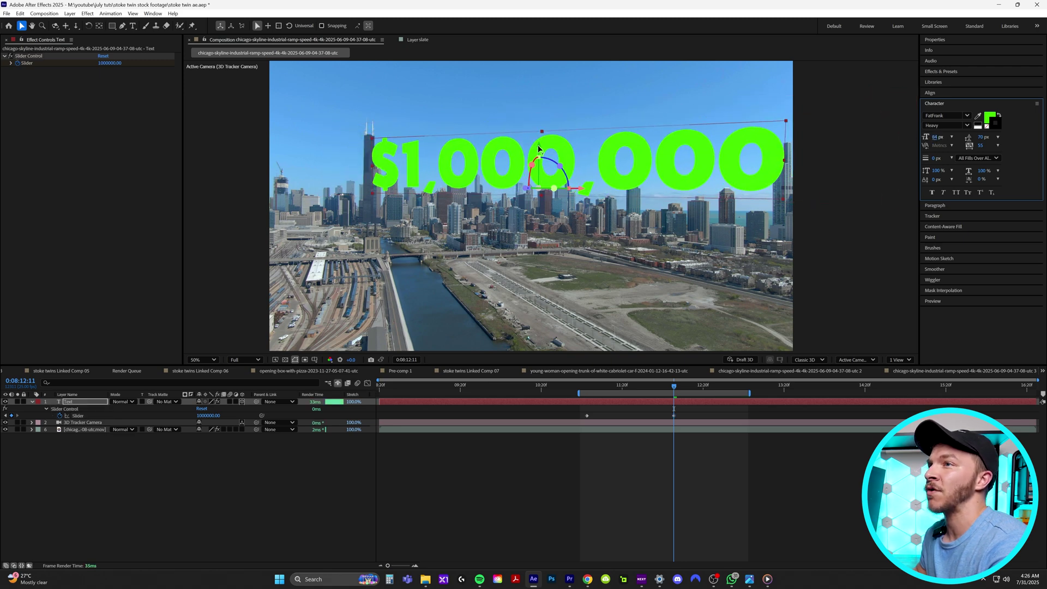
pyautogui.moveTo(554, 188); pyautogui.dragTo(525, 171)
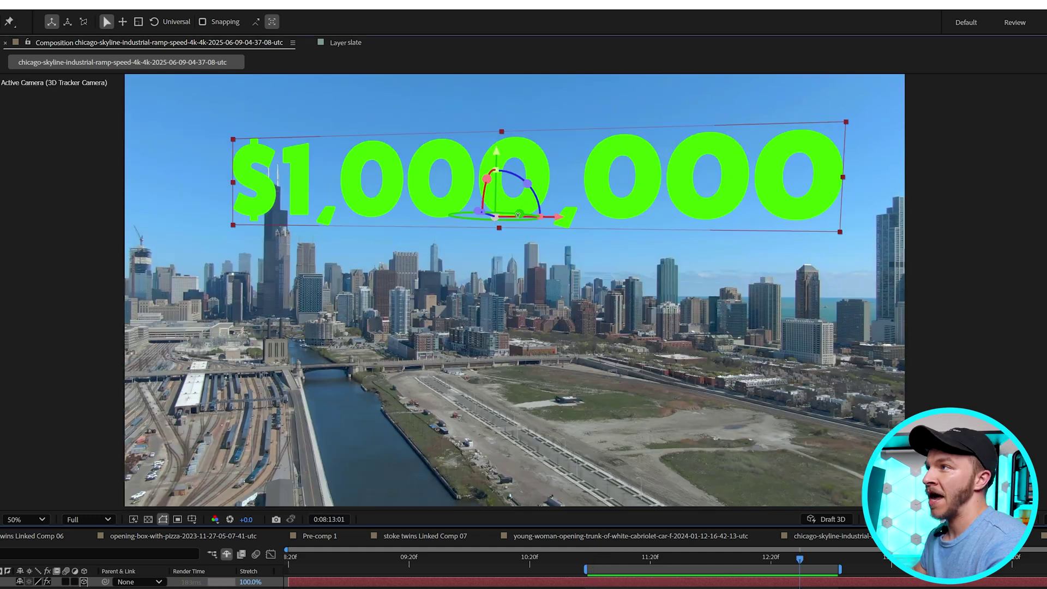
pyautogui.moveTo(525, 216); pyautogui.dragTo(517, 215)
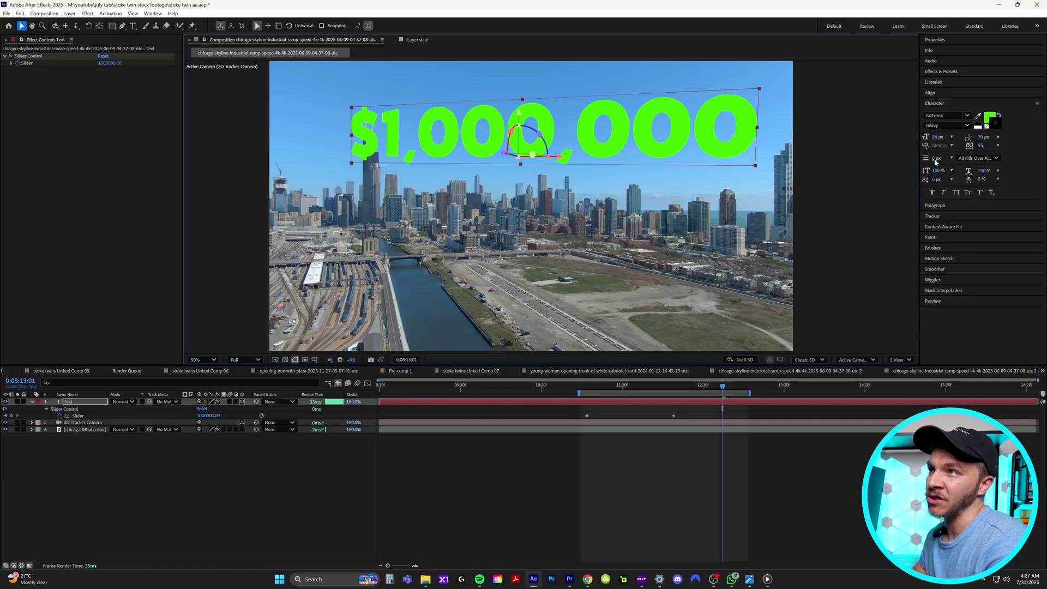
# - Give the counter text a thick black stroke and apply the Bevel Alpha effect to its layer
pyautogui.moveTo(936, 159); pyautogui.dragTo(939, 158)
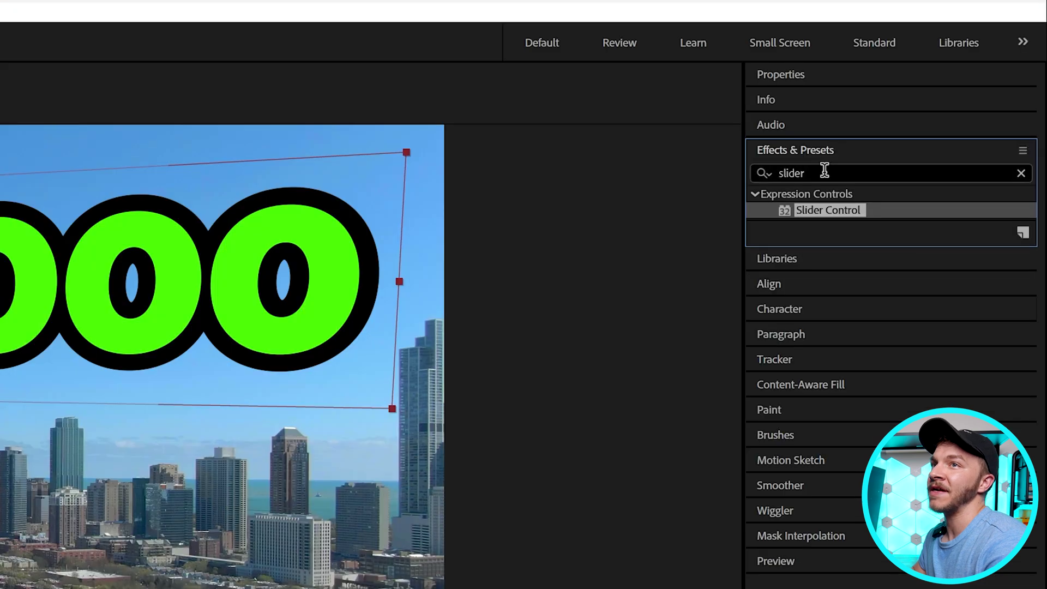
pyautogui.click(953, 79)
pyautogui.write('bevel')
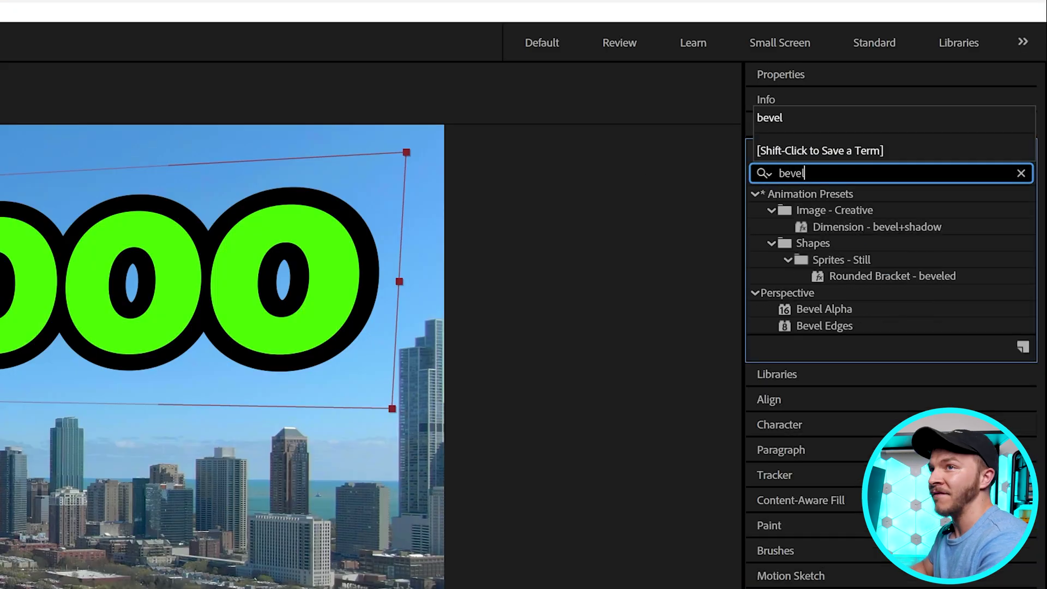
pyautogui.click(796, 309)
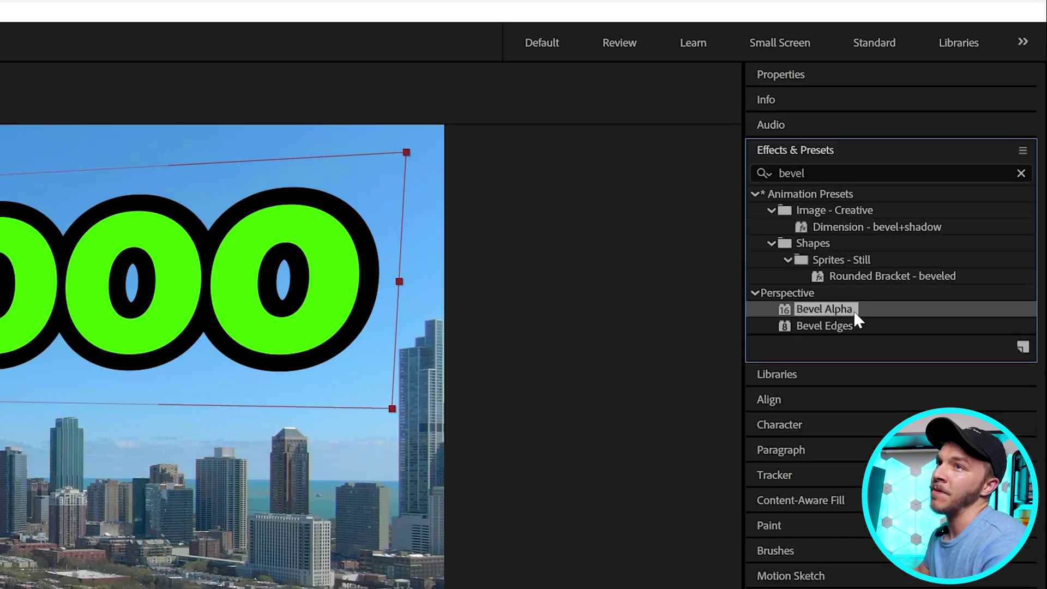
pyautogui.moveTo(850, 310); pyautogui.dragTo(650, 402)
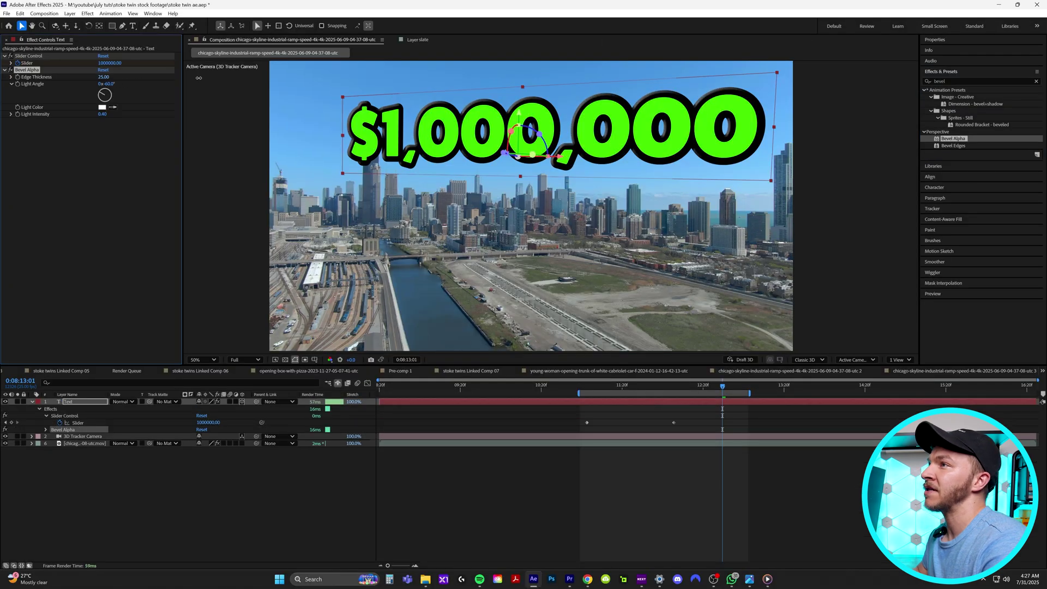
# - Raise the Bevel Alpha edge thickness to about 26 and compare the text up close with the effect off and on
pyautogui.moveTo(199, 78); pyautogui.dragTo(207, 78)
pyautogui.scroll(1, 493, 140)
pyautogui.moveTo(493, 140); pyautogui.dragTo(615, 294)
pyautogui.moveTo(395, 245); pyautogui.dragTo(372, 185)
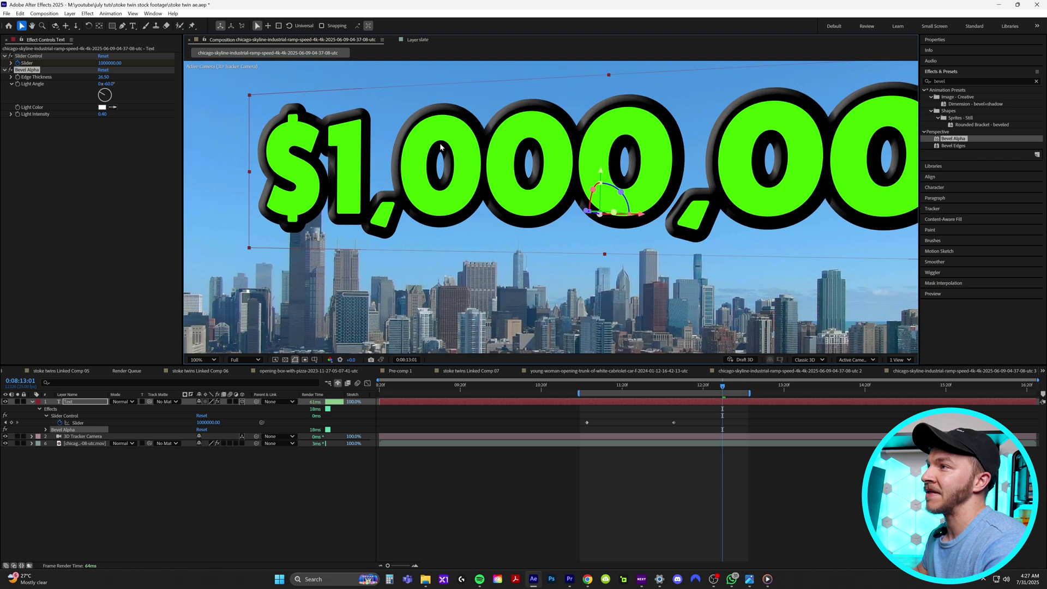
pyautogui.click(11, 70)
pyautogui.click(11, 71)
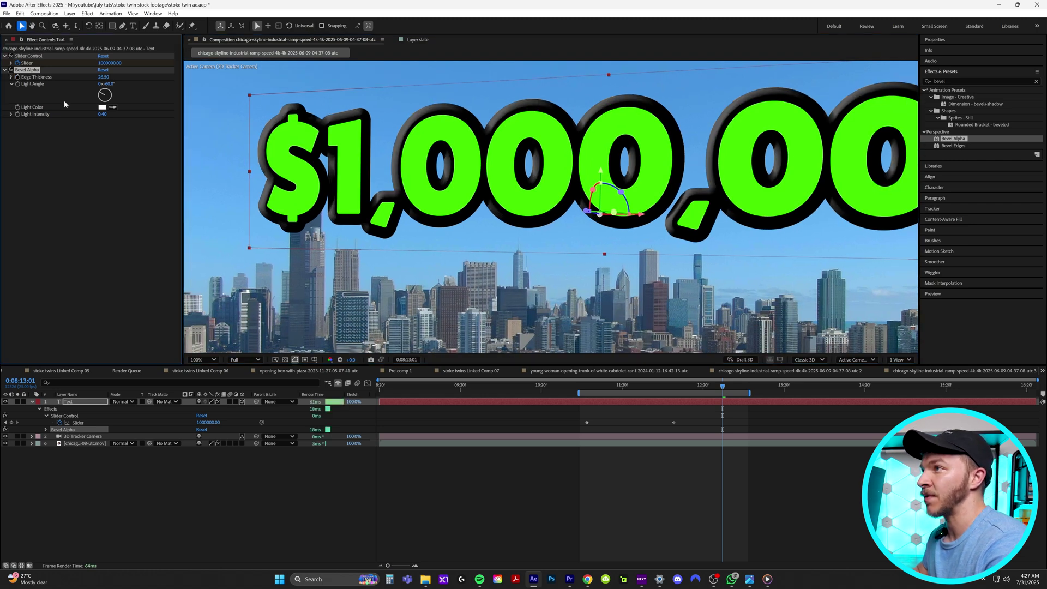
# - Preview the beveled counter text from the beginning of the count over the full skyline frame
pyautogui.scroll(-1, 534, 203)
pyautogui.moveTo(534, 203); pyautogui.dragTo(512, 191)
pyautogui.moveTo(594, 387); pyautogui.dragTo(598, 387)
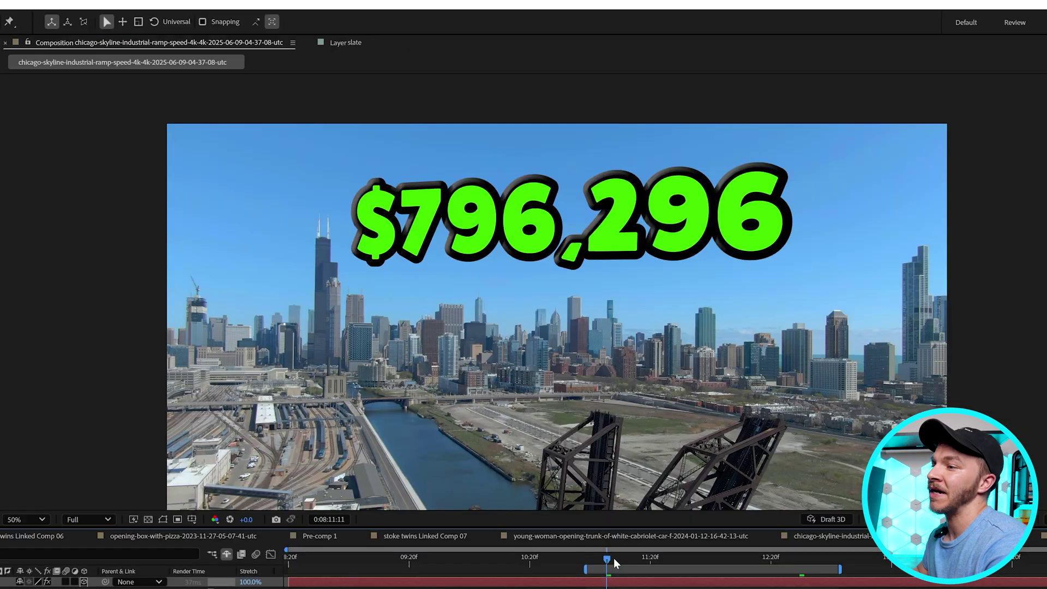
pyautogui.press('space')
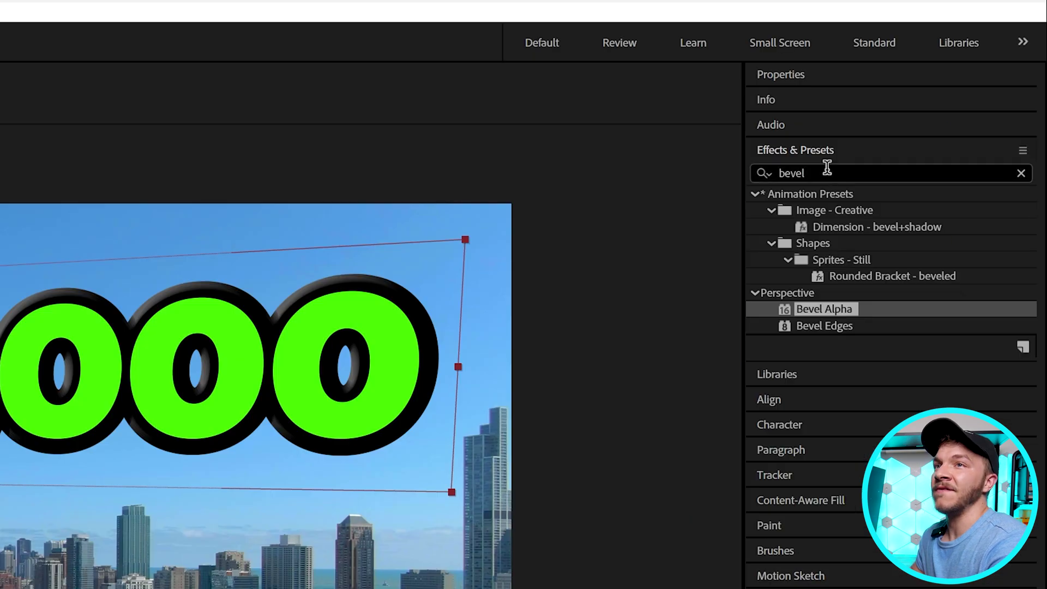
# - Find the Stylize Glow effect and apply it to the Text layer
pyautogui.doubleClick(827, 168)
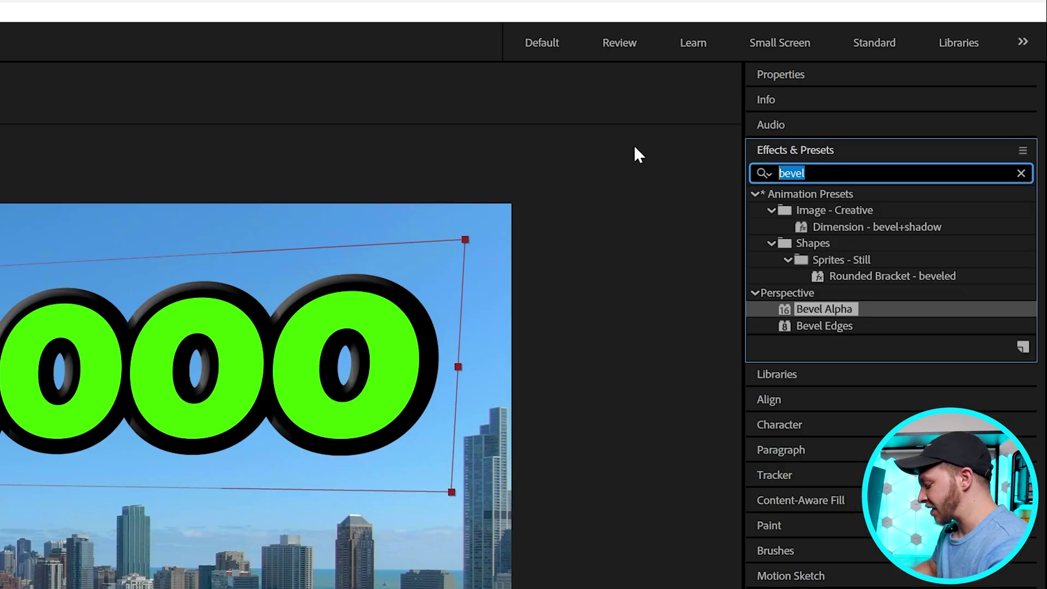
pyautogui.press('BackSpace')
pyautogui.write('glow')
pyautogui.moveTo(826, 573); pyautogui.dragTo(614, 404)
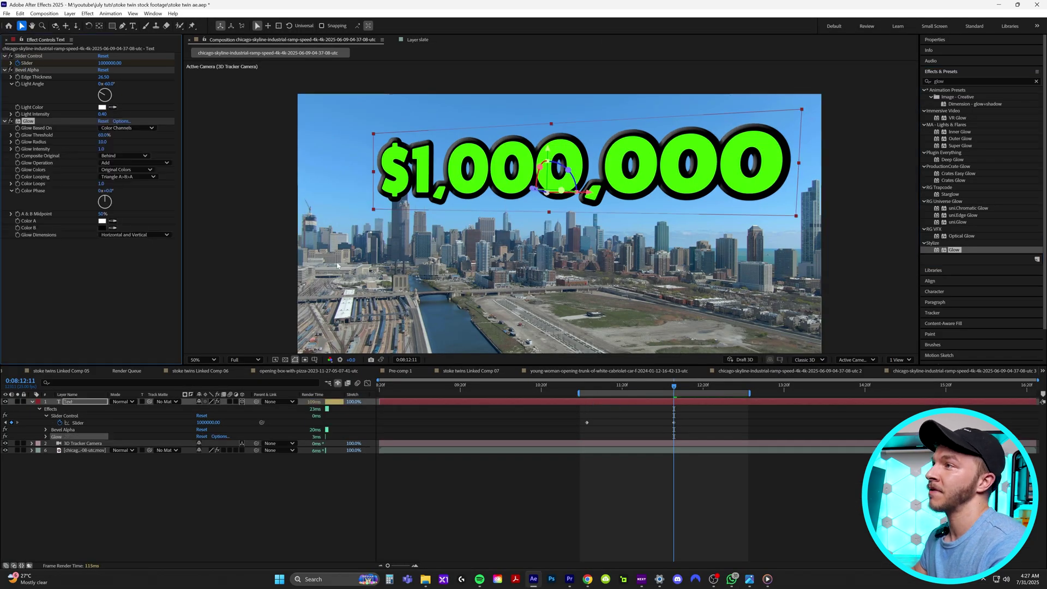
# - Set the Glow radius to 74 with a threshold of 28.6%, preview the glowing counter, and return to the count's end
pyautogui.moveTo(102, 142); pyautogui.dragTo(134, 146)
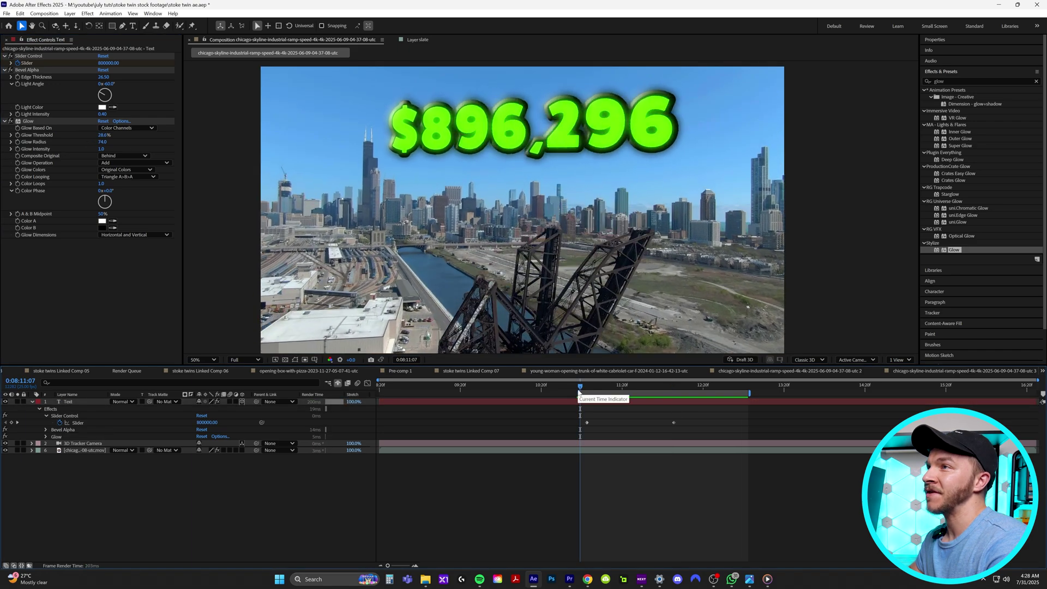
pyautogui.press('space')
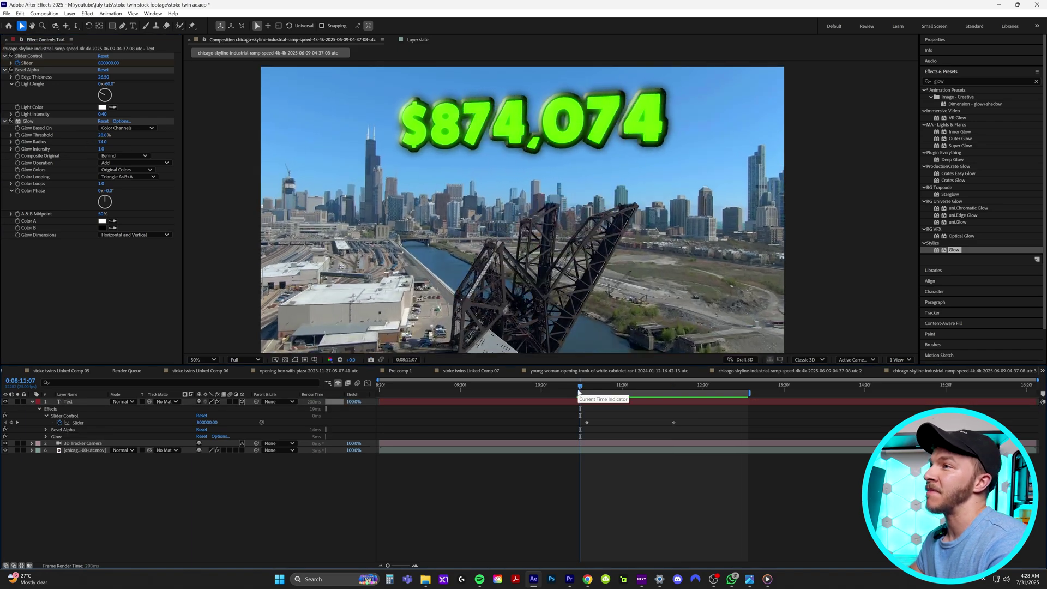
pyautogui.press('space')
pyautogui.moveTo(579, 392); pyautogui.dragTo(671, 391)
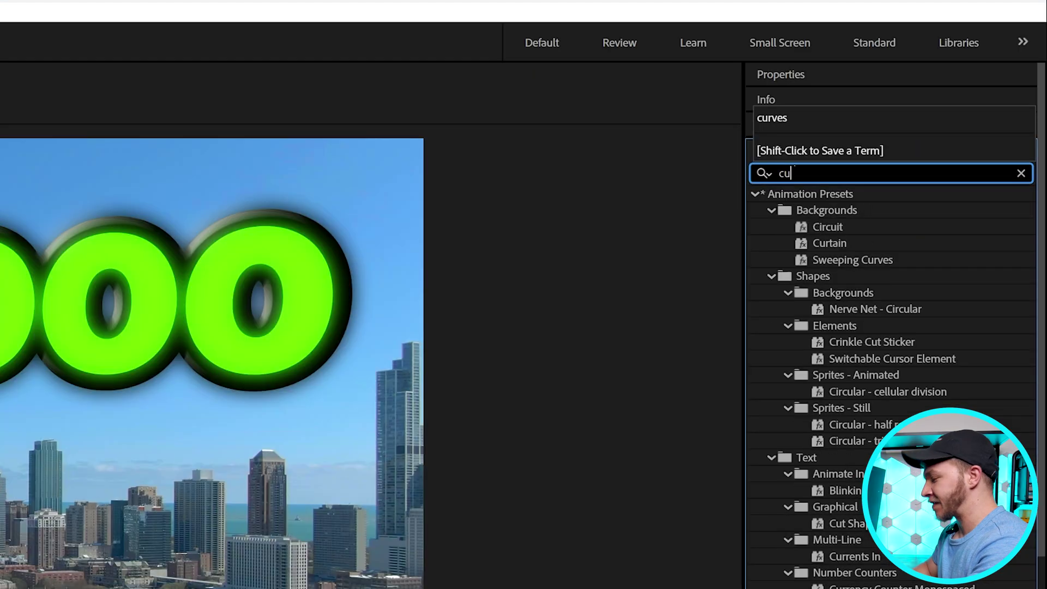
# - Find the Color Correction Curves effect and apply it to the Text layer
pyautogui.write('rves')
pyautogui.click(836, 260)
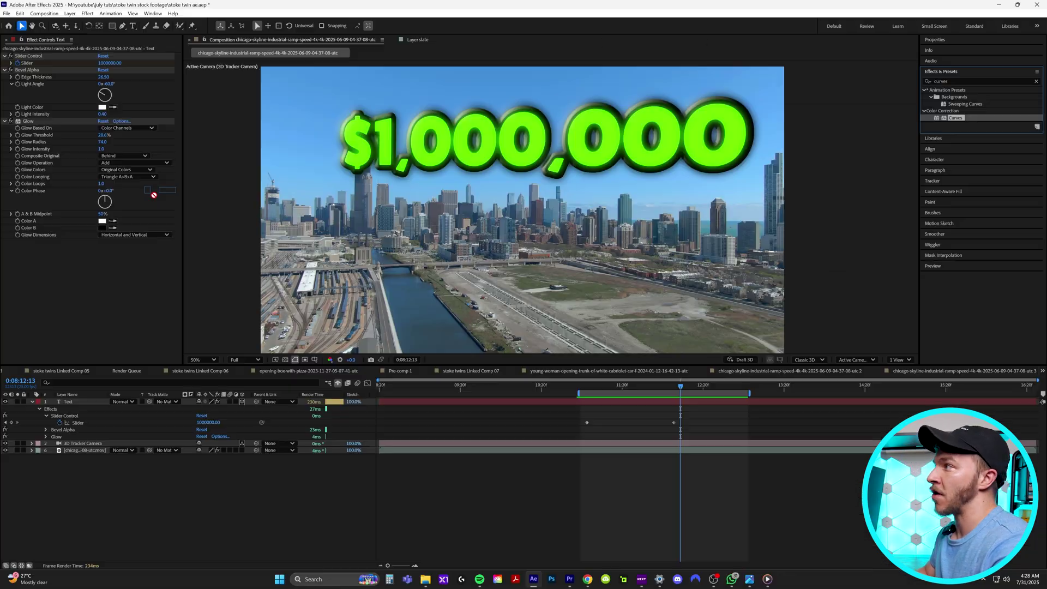
pyautogui.moveTo(136, 223); pyautogui.dragTo(66, 232)
# - Keyframe Curves on the text from neutral at 0:08:12:08 to strongly brightened at 0:08:12:12 and back to default at 0:08:13:02
pyautogui.moveTo(629, 390); pyautogui.dragTo(664, 392)
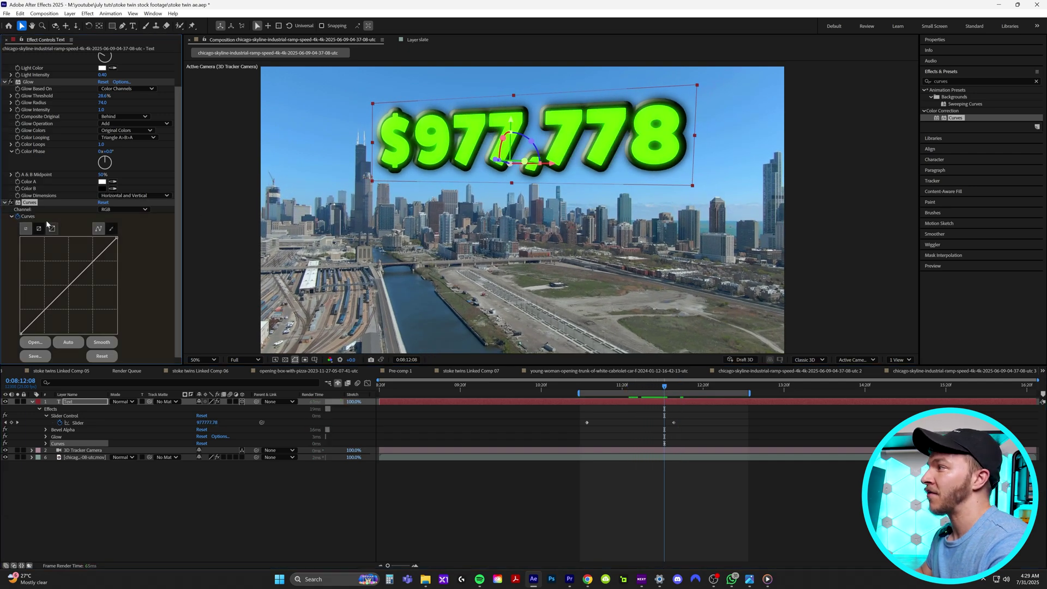
pyautogui.moveTo(664, 390); pyautogui.dragTo(674, 389)
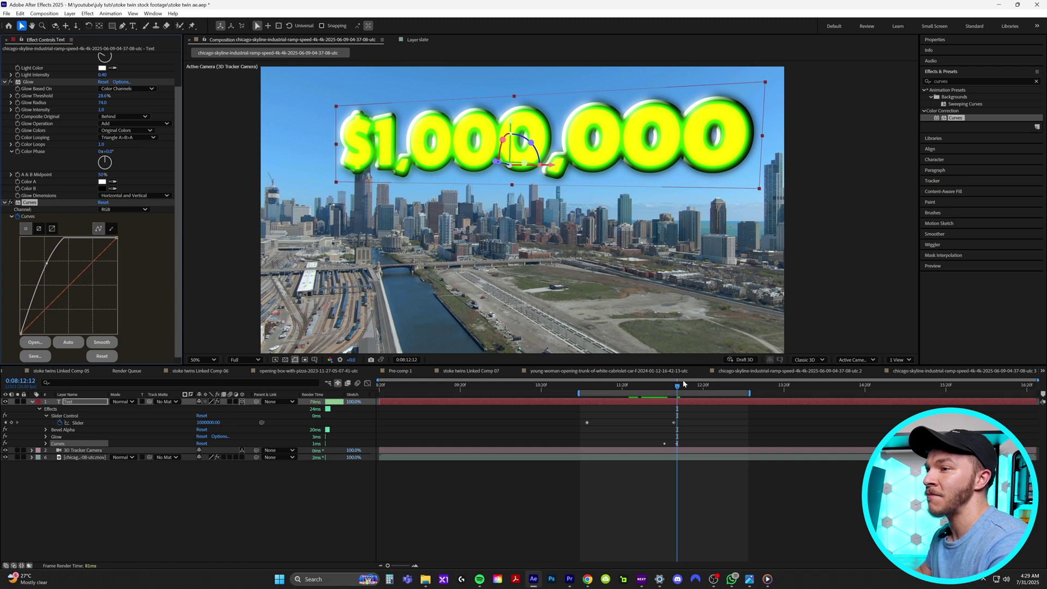
pyautogui.moveTo(693, 388); pyautogui.dragTo(726, 389)
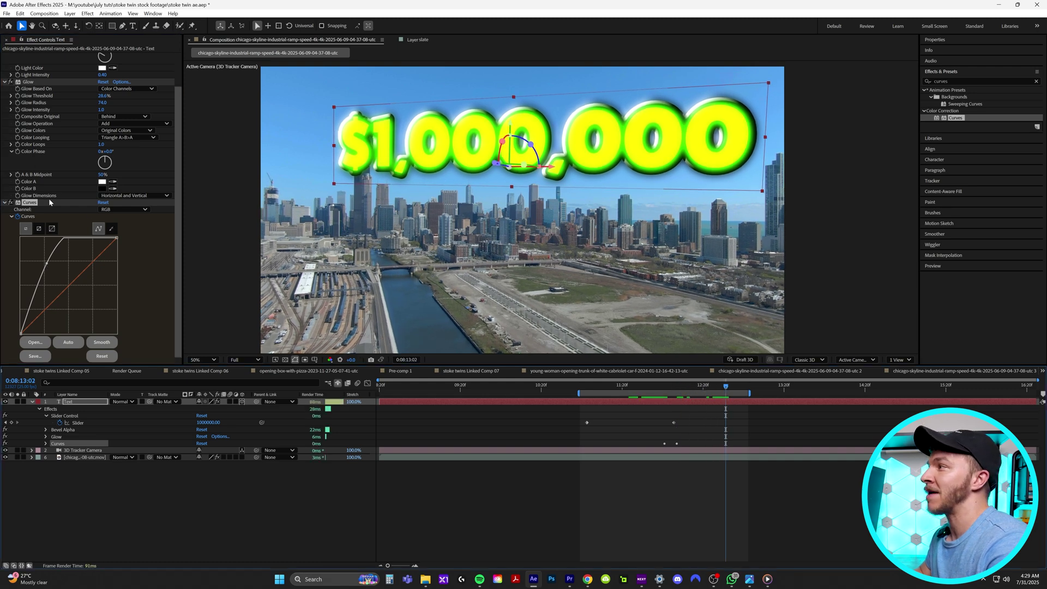
pyautogui.click(103, 203)
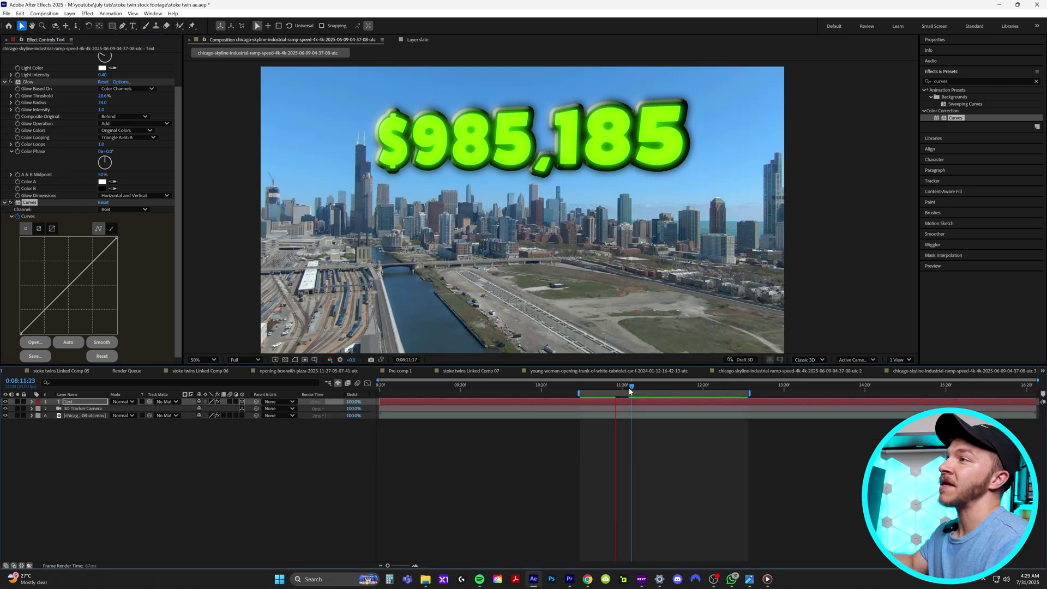
# - Play back the Curves brightness flash as the counter reaches $1,000,000
pyautogui.press('space')
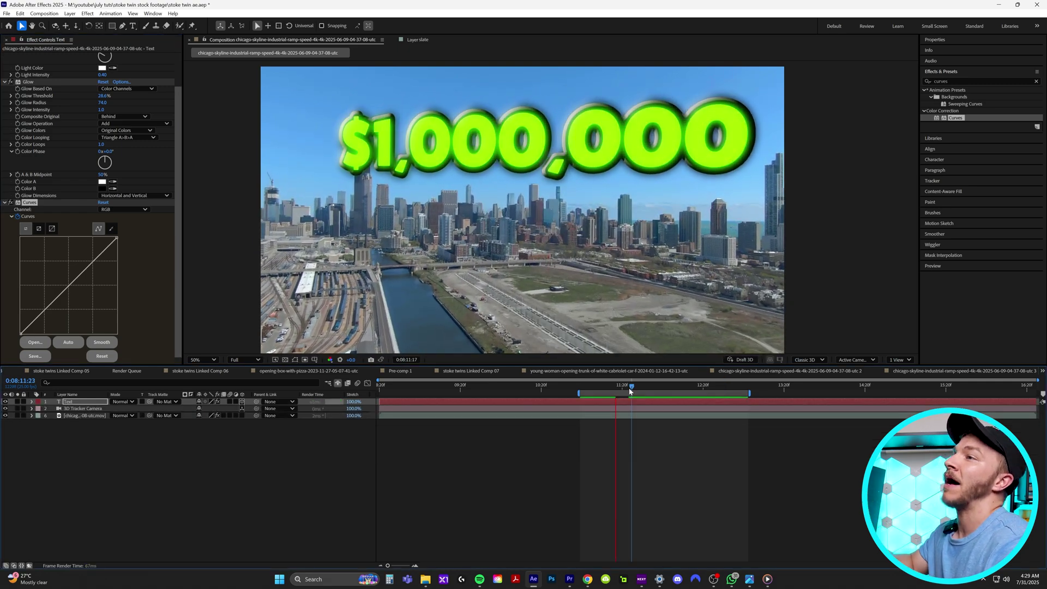
pyautogui.press('space')
pyautogui.hotkey('ctrl', 'z')
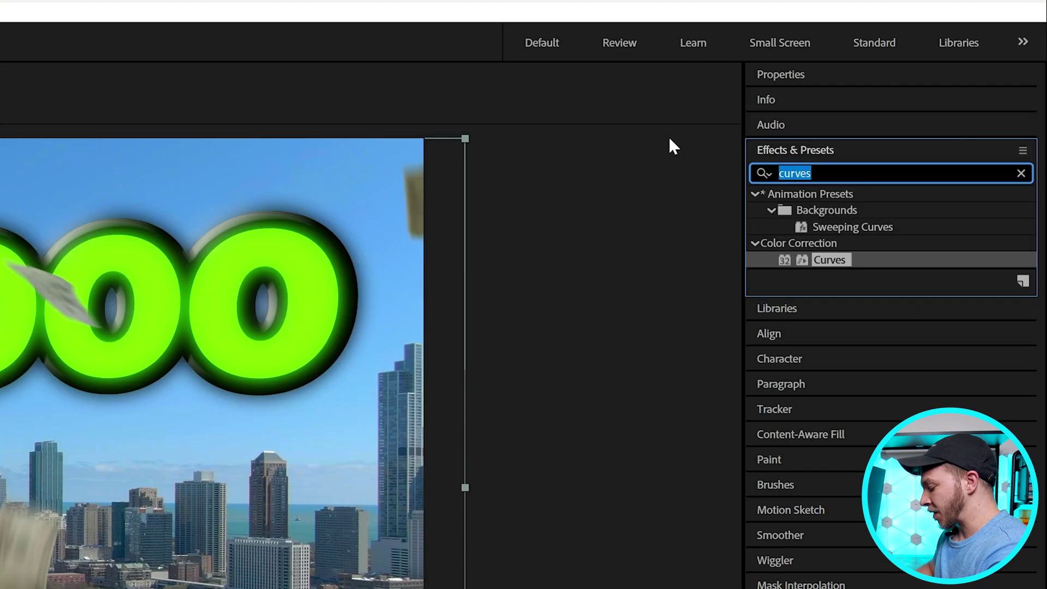
# - Find the CC Light Sweep effect and apply it below Curves on the Text layer
pyautogui.write('ligh')
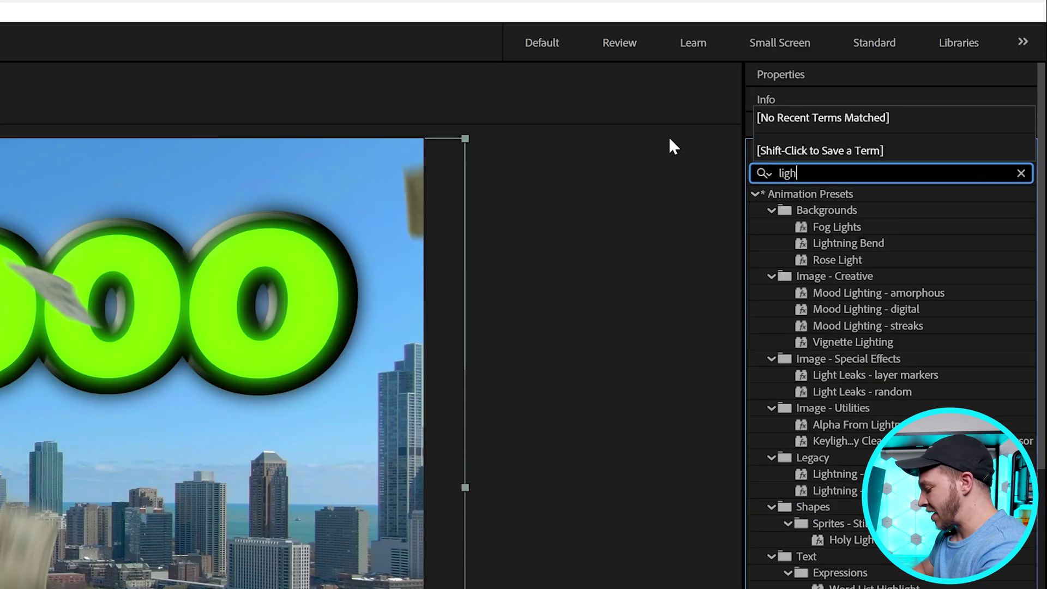
pyautogui.write('t sweep')
pyautogui.click(876, 210)
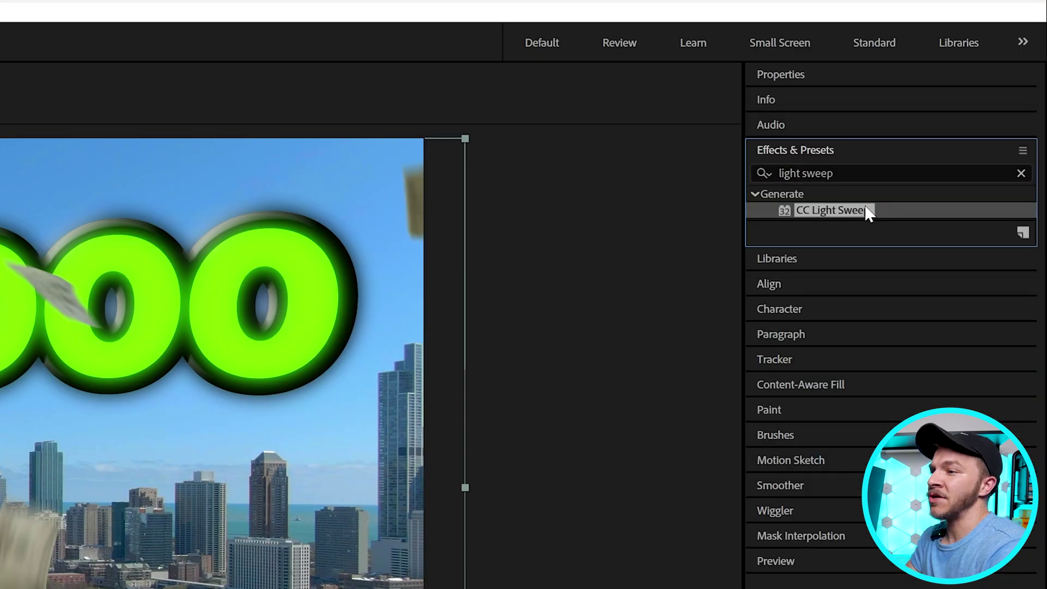
pyautogui.moveTo(851, 210); pyautogui.dragTo(82, 410)
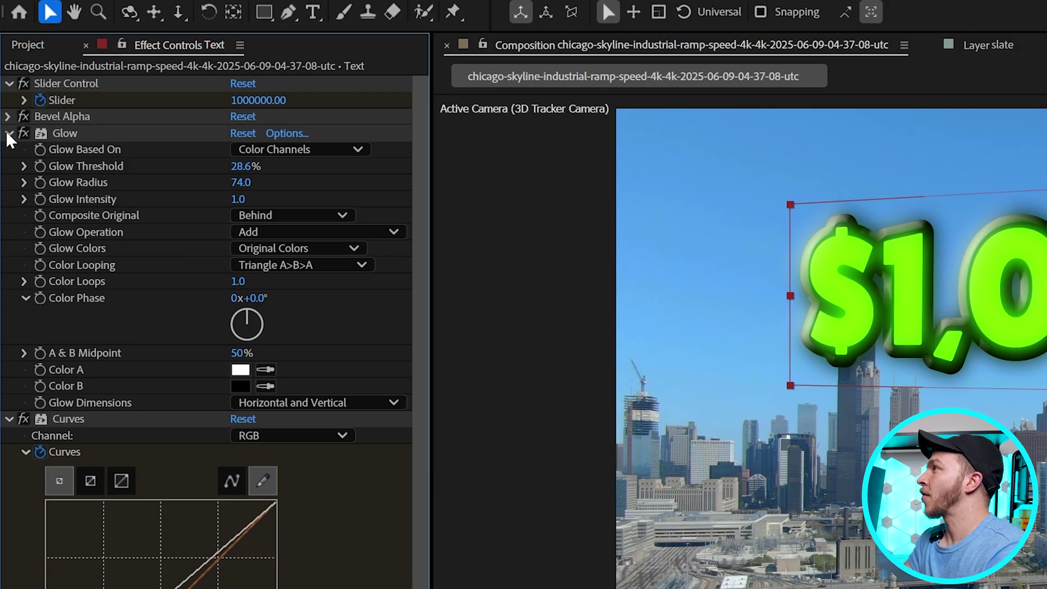
# - Collapse the Glow settings and disable the Bevel Alpha, Glow and Curves effects on the text
pyautogui.click(9, 133)
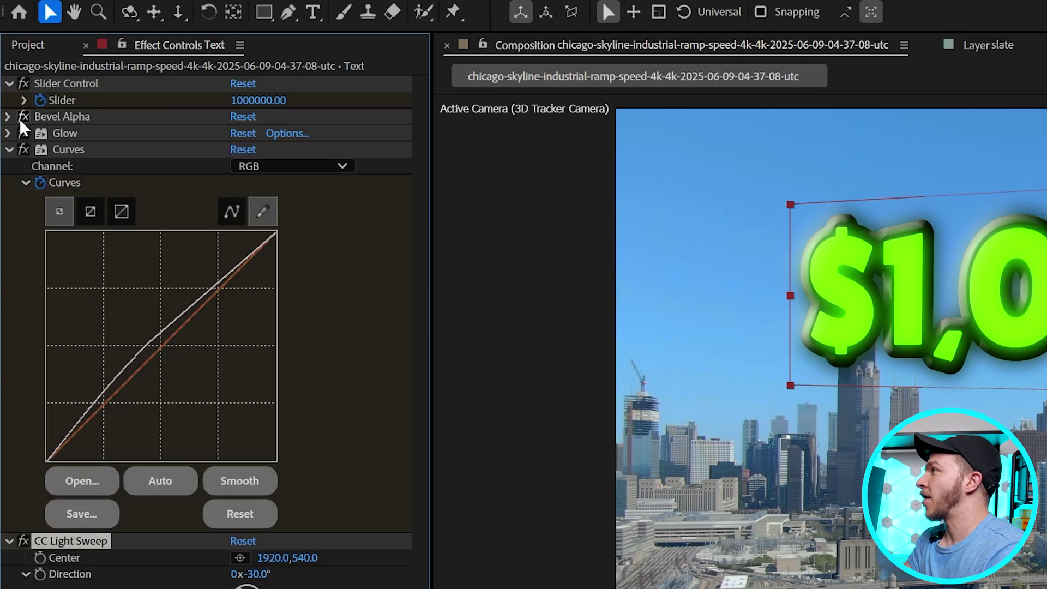
pyautogui.click(21, 120)
pyautogui.click(23, 133)
pyautogui.click(24, 149)
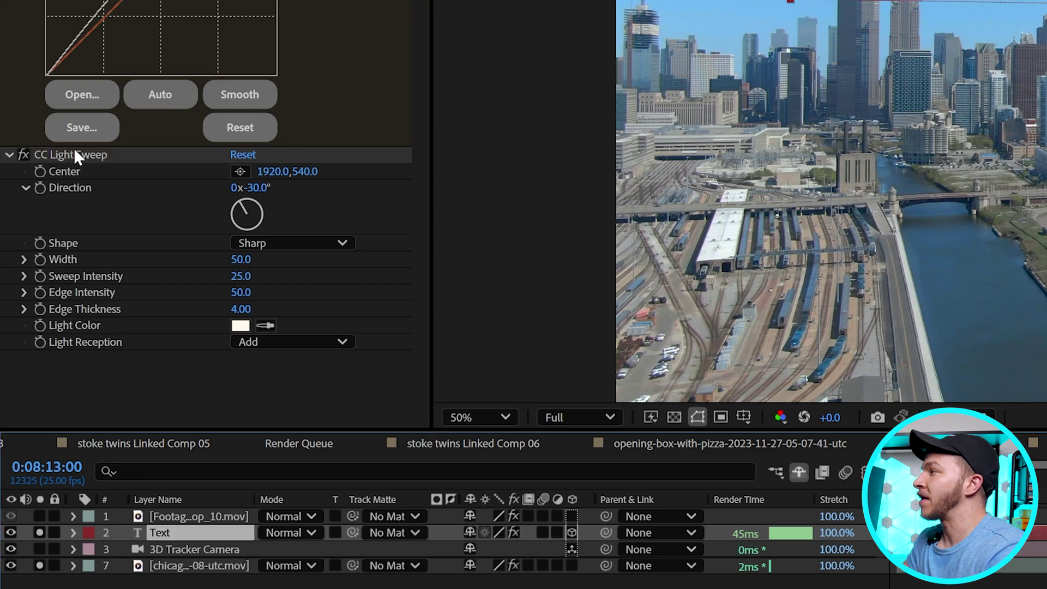
# - Center the light sweep on the counter text at 1284, 592 with width 197 and sweep intensity 102
pyautogui.click(74, 152)
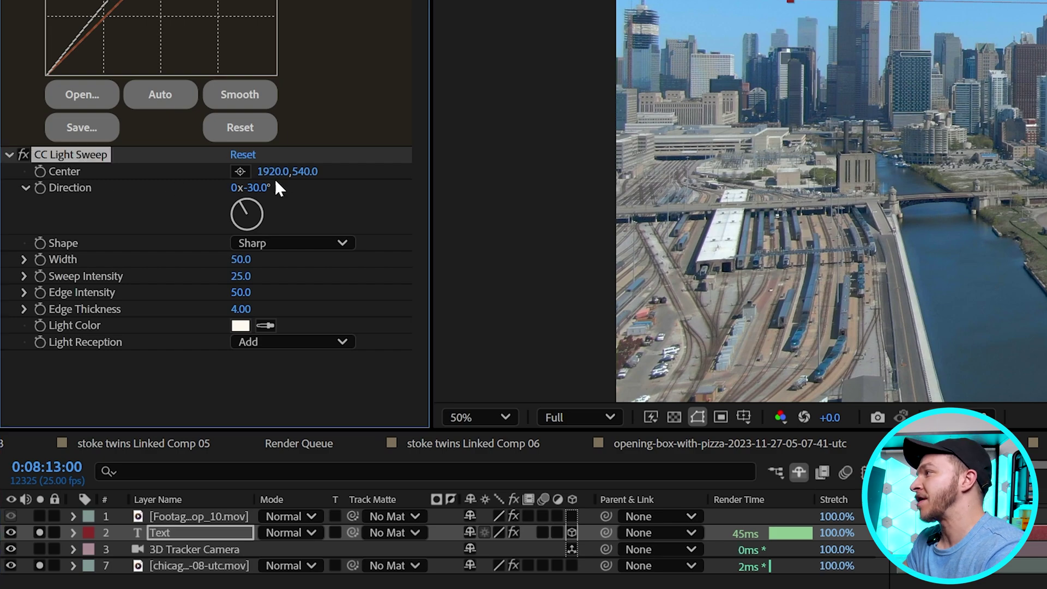
pyautogui.click(236, 172)
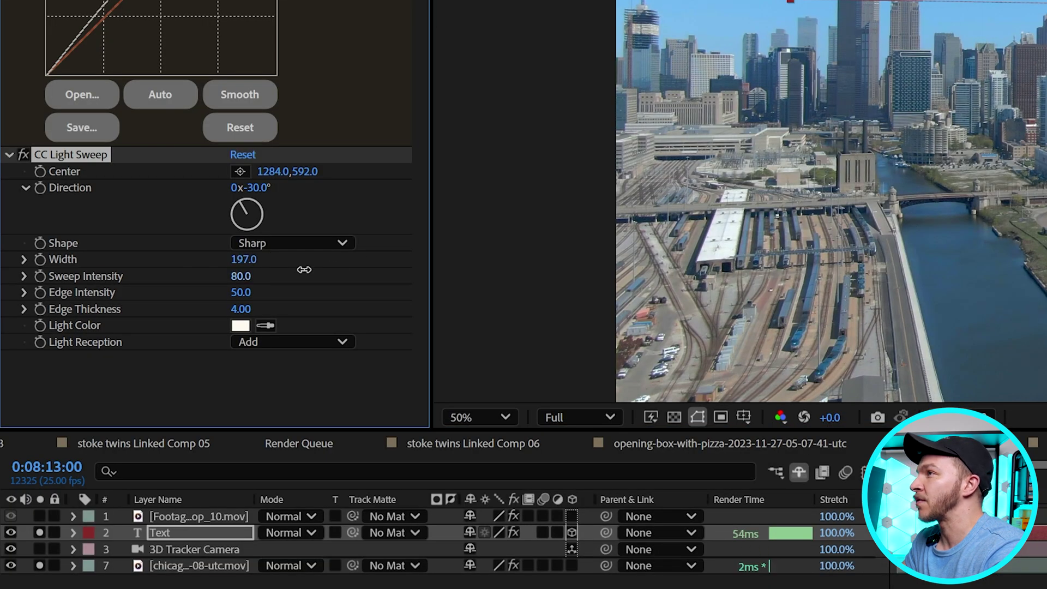
pyautogui.moveTo(324, 272); pyautogui.dragTo(334, 272)
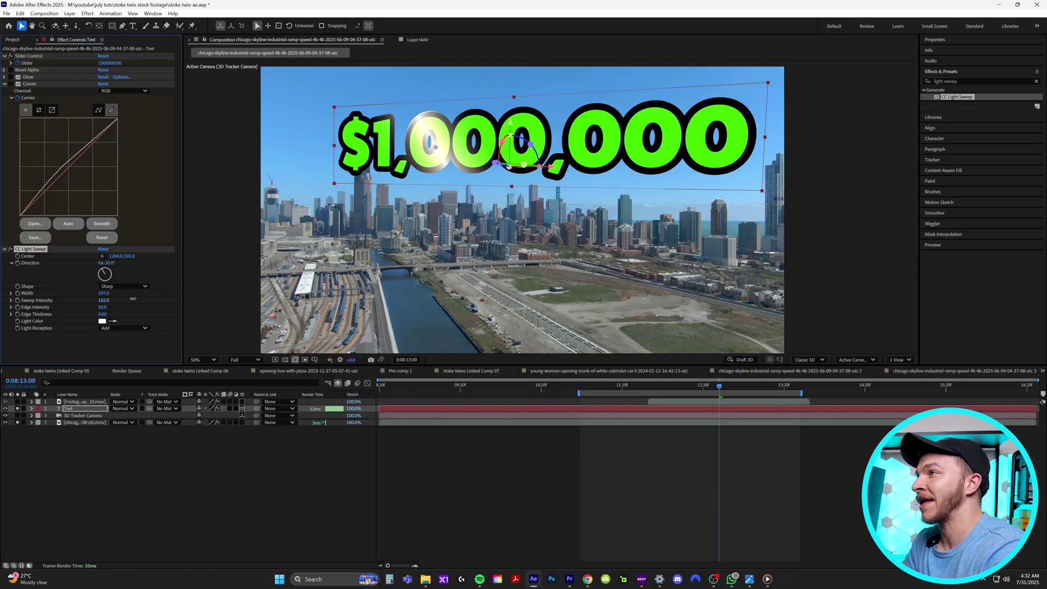
# - Move the light sweep center across the text to 2540, 676 and rotate its direction to 195°
pyautogui.moveTo(435, 147)
pyautogui.mouseDown()
pyautogui.moveTo(452, 151)
pyautogui.moveTo(371, 154)
pyautogui.moveTo(440, 154)
pyautogui.mouseUp()
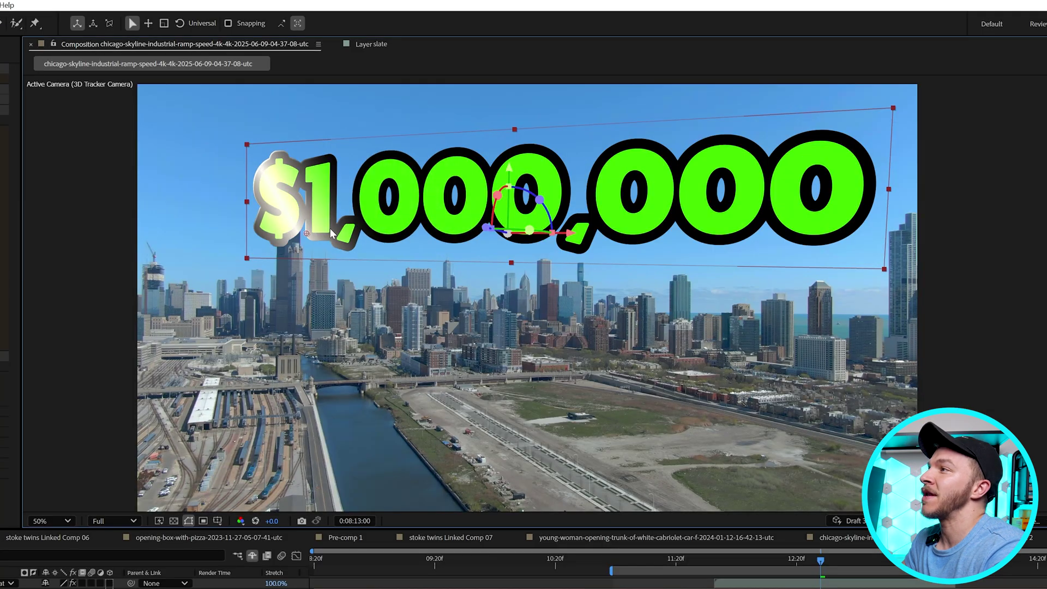
pyautogui.moveTo(403, 211); pyautogui.dragTo(668, 254)
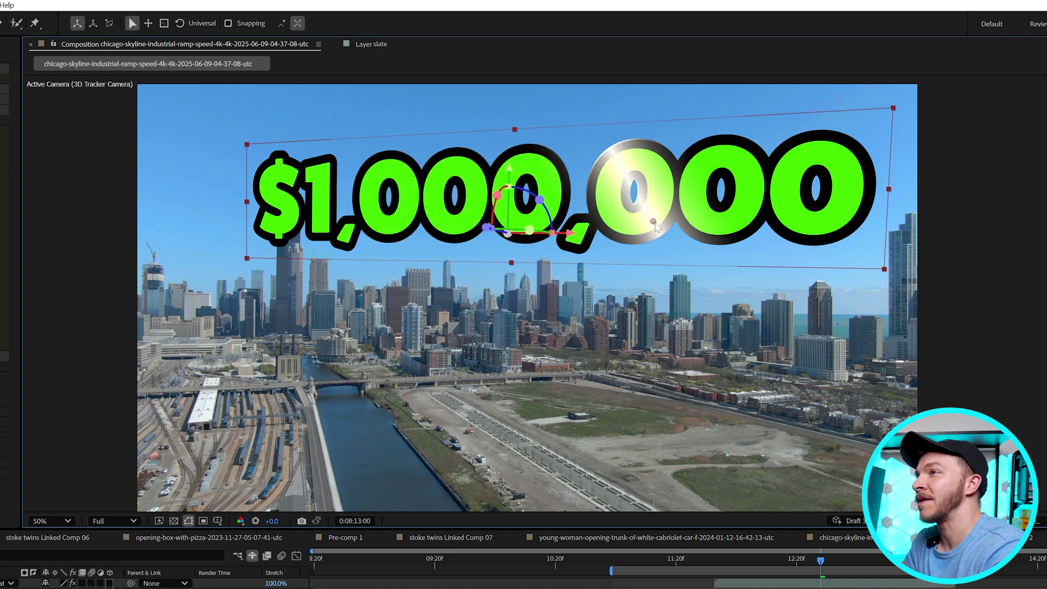
pyautogui.click(110, 261)
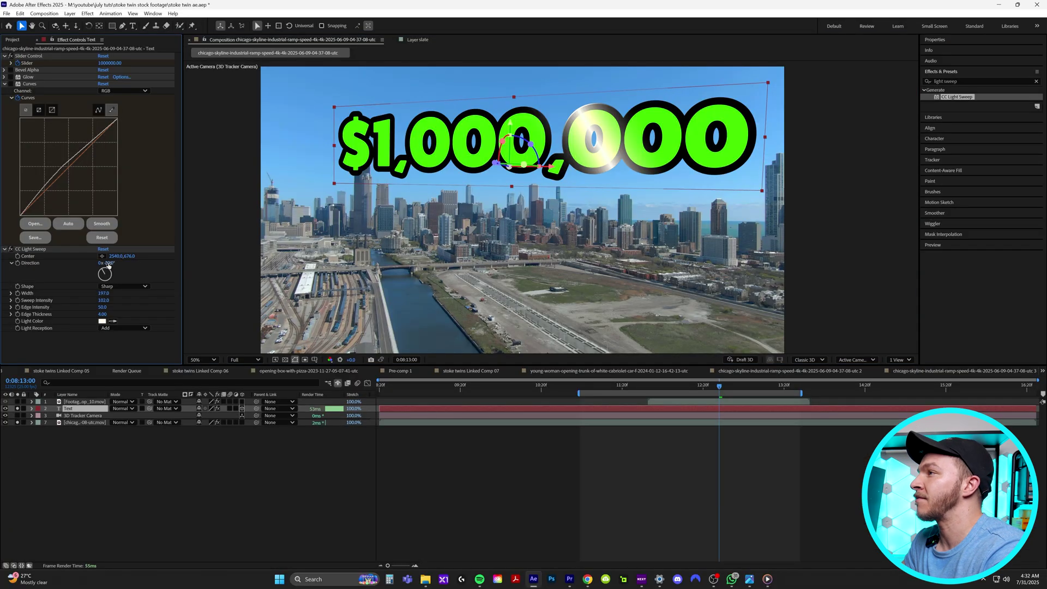
pyautogui.moveTo(92, 263); pyautogui.dragTo(96, 262)
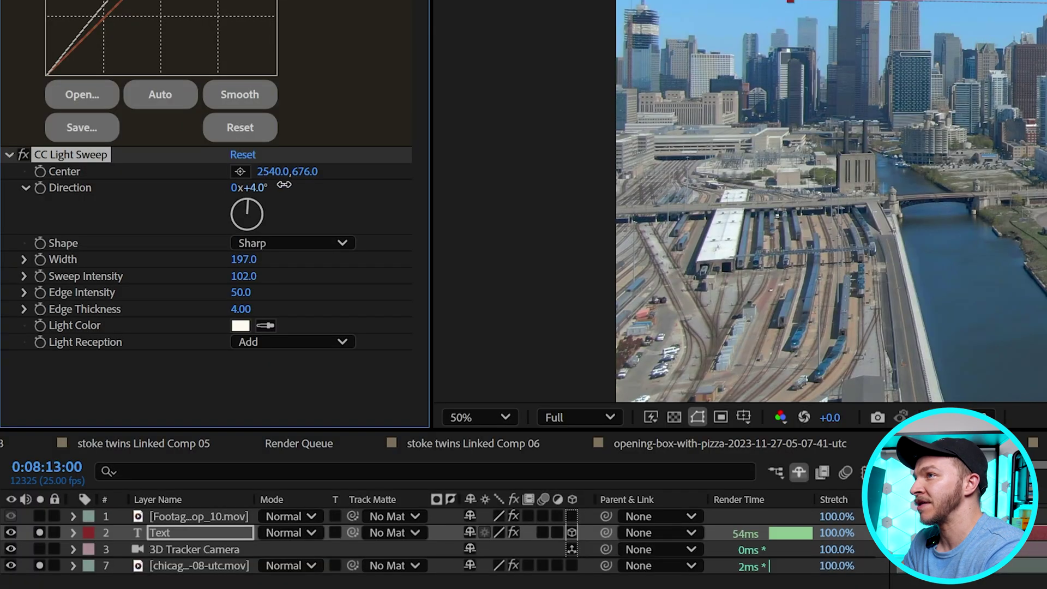
pyautogui.moveTo(283, 185); pyautogui.dragTo(329, 183)
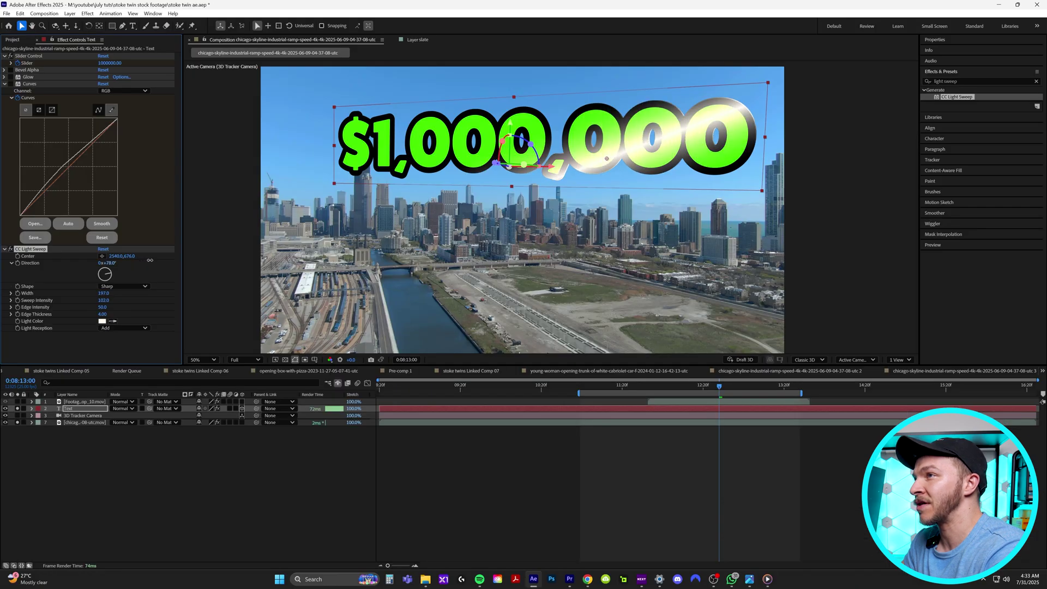
pyautogui.moveTo(150, 260); pyautogui.dragTo(118, 261)
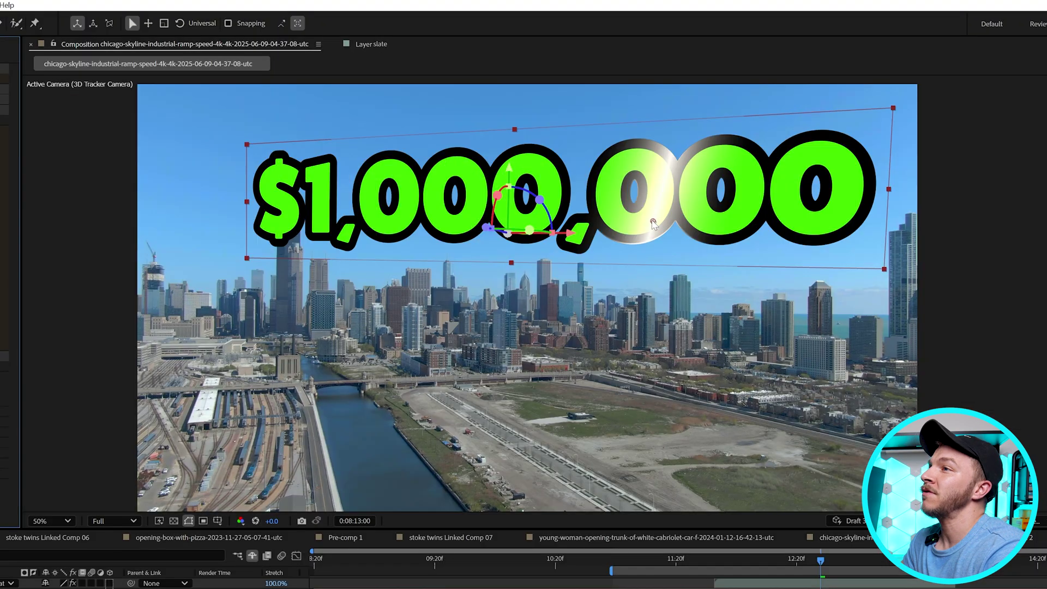
# - Keyframe the sweep center from 158, 496 at 0:08:13:00 to past the text's far end at 0:08:13:20, and preview it
pyautogui.moveTo(653, 223); pyautogui.dragTo(285, 189)
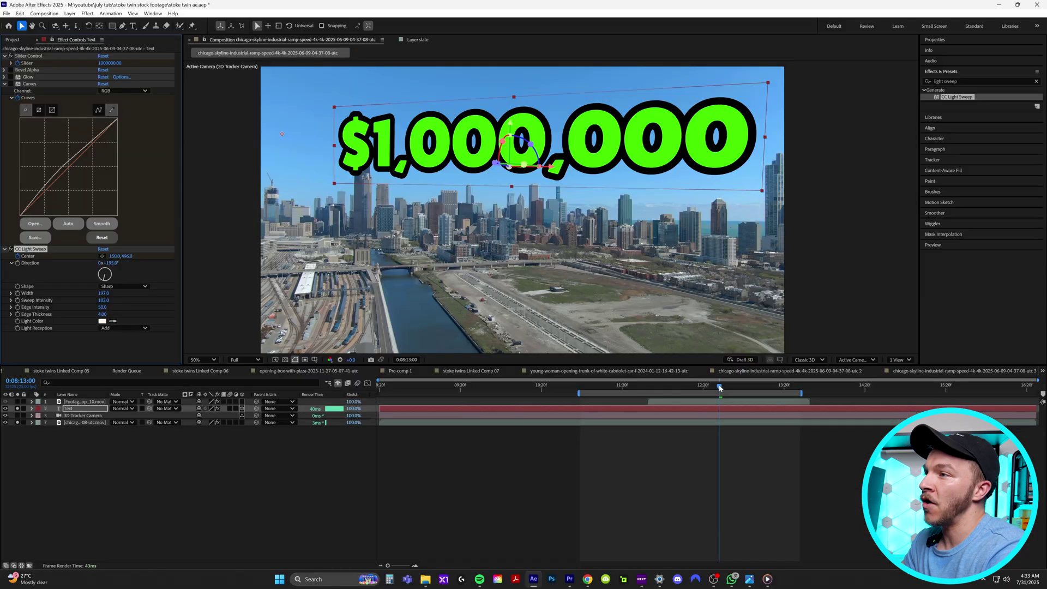
pyautogui.moveTo(719, 388); pyautogui.dragTo(784, 388)
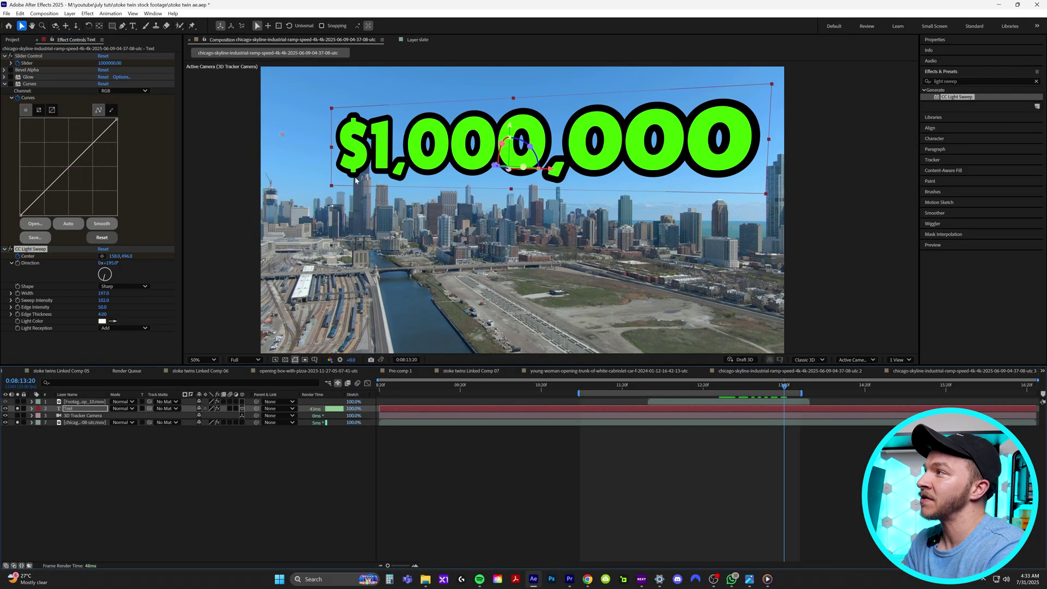
pyautogui.moveTo(314, 138); pyautogui.dragTo(740, 155)
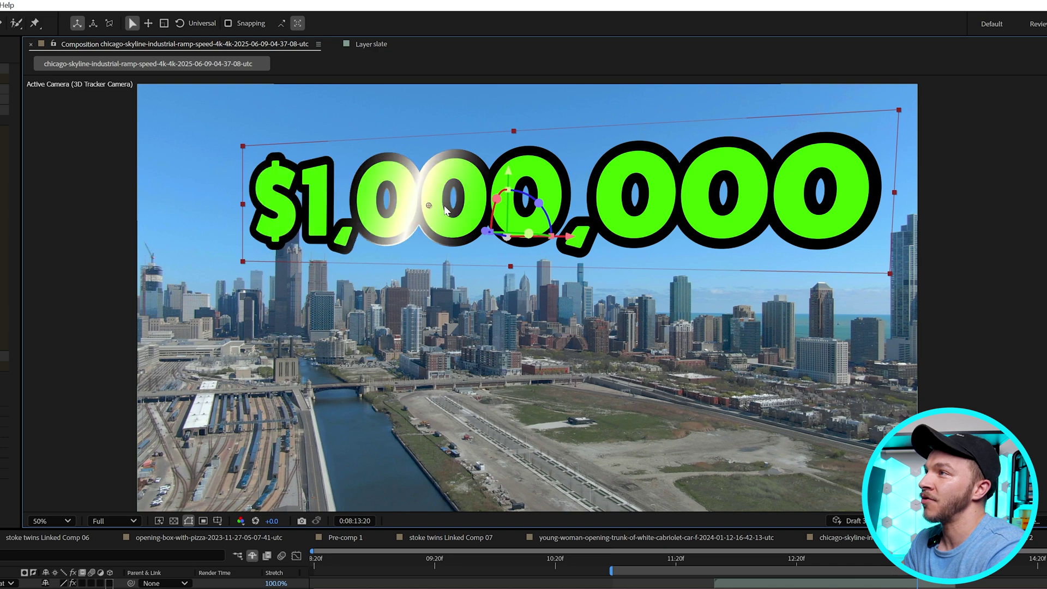
pyautogui.moveTo(851, 212); pyautogui.dragTo(876, 211)
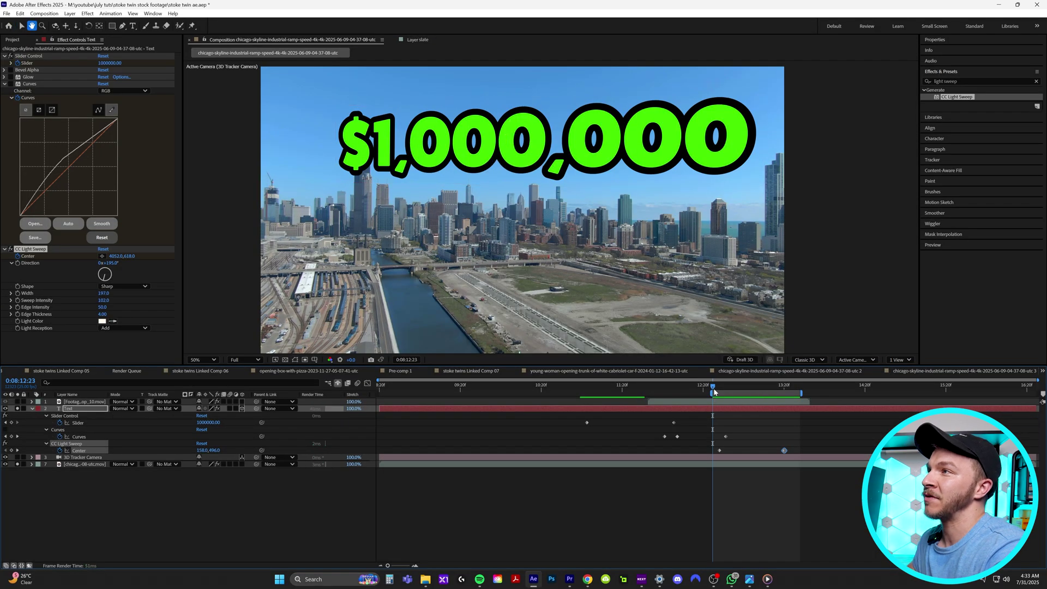
pyautogui.press('space')
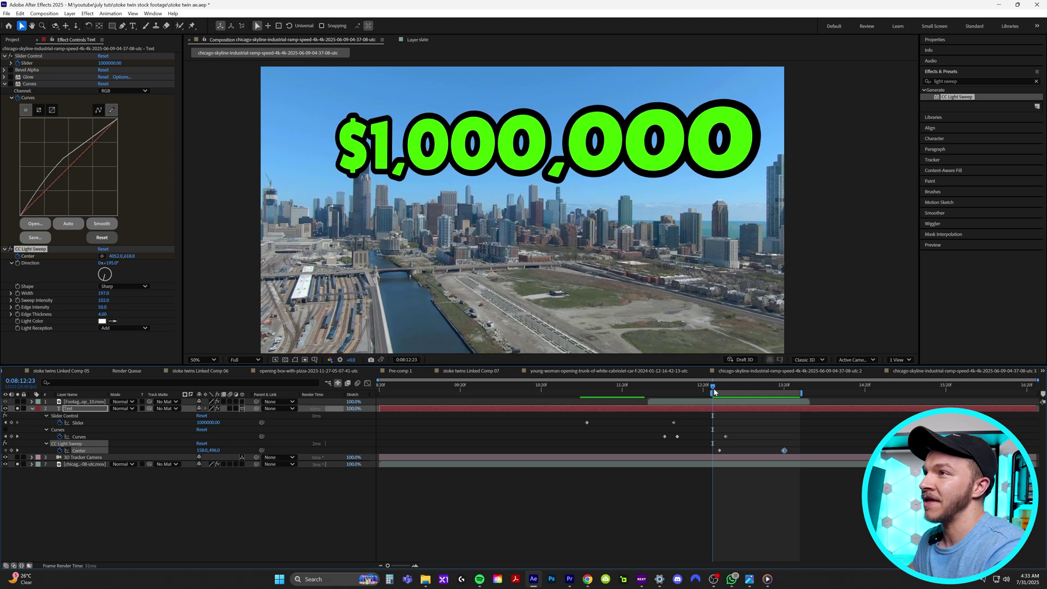
pyautogui.moveTo(714, 390); pyautogui.dragTo(749, 392)
# - Apply Easy Ease to both light sweep Center keyframes and reshape their speed curve in the Graph Editor
pyautogui.moveTo(803, 444); pyautogui.dragTo(730, 455)
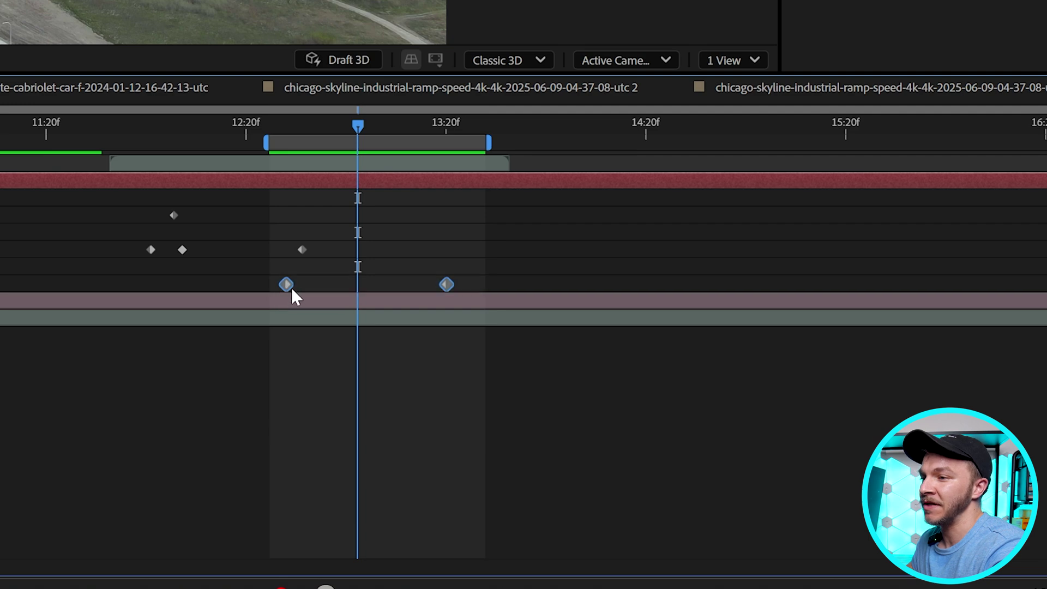
pyautogui.rightClick(288, 286)
pyautogui.moveTo(336, 281)
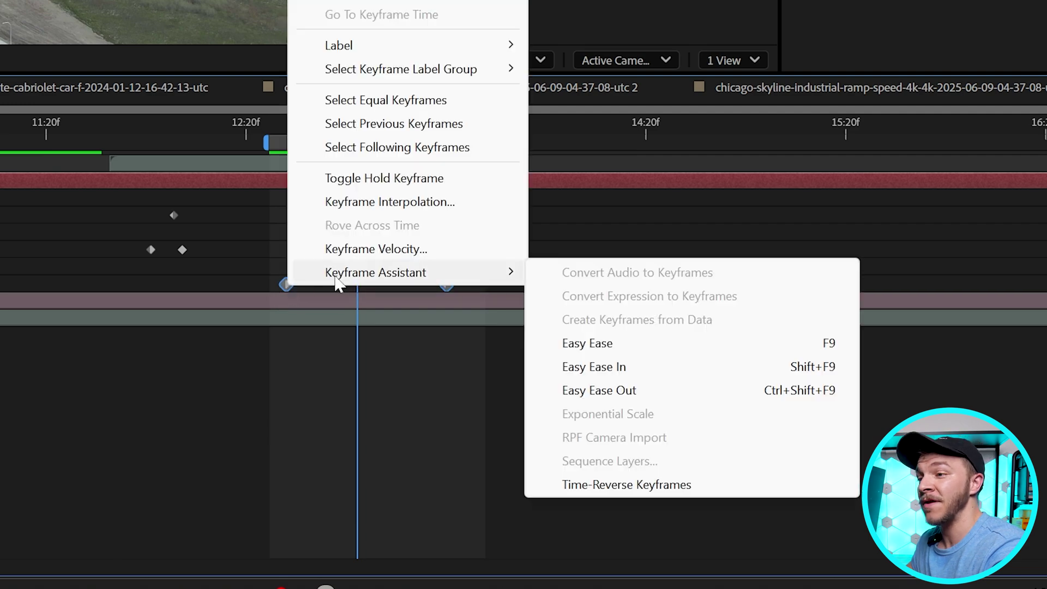
pyautogui.click(635, 349)
pyautogui.hotkey('shift', 'F3')
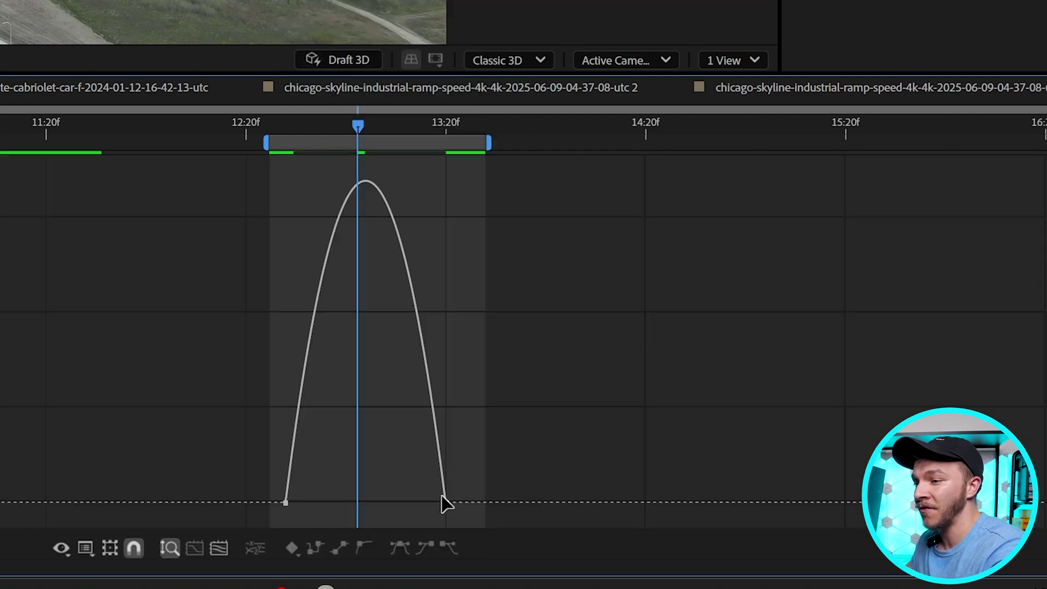
pyautogui.moveTo(313, 502); pyautogui.dragTo(339, 502)
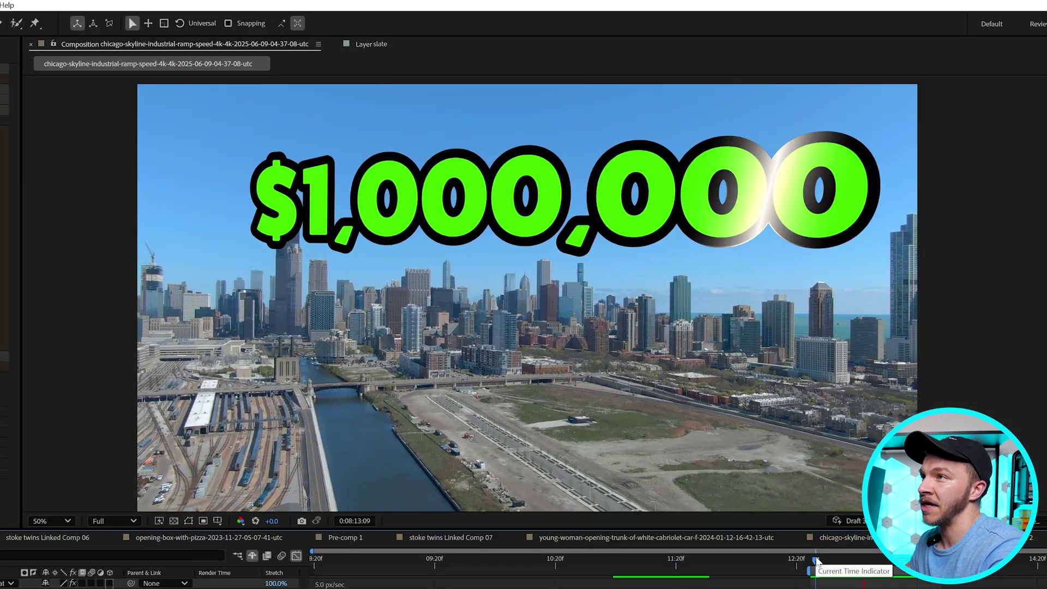
# - Start the work area before the counter finishes counting and play back the whole text animation
pyautogui.moveTo(635, 397); pyautogui.dragTo(679, 397)
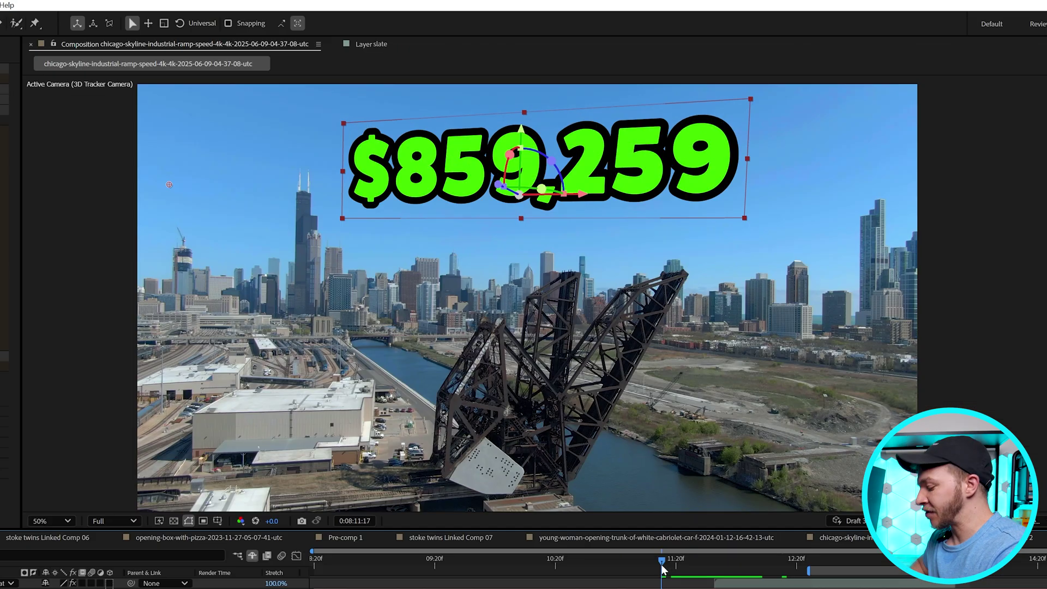
pyautogui.moveTo(612, 388); pyautogui.dragTo(619, 388)
pyautogui.press('b')
pyautogui.press('space')
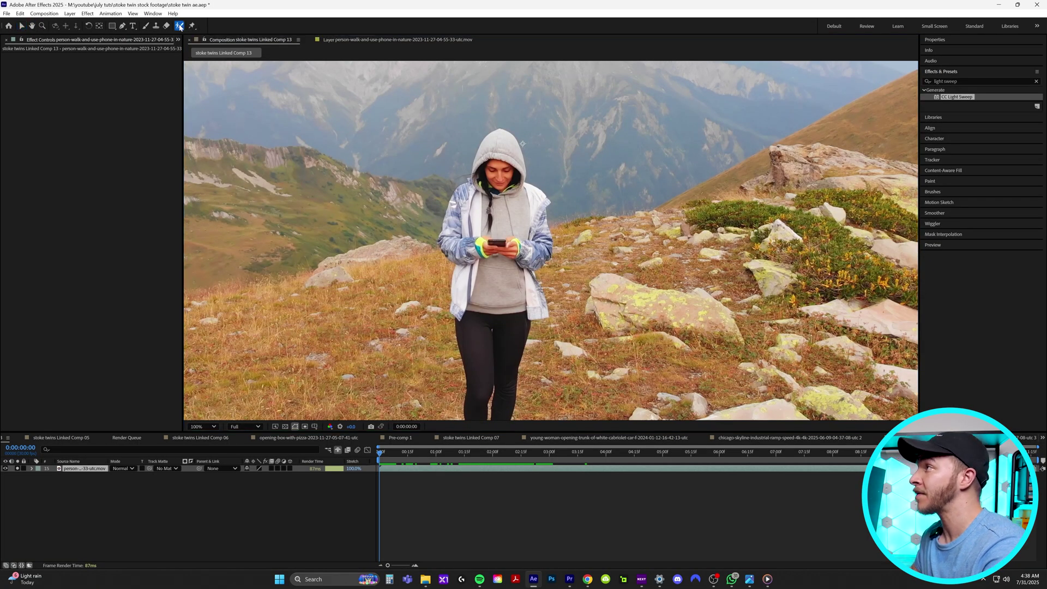
# - Open the phone-walking footage layer in stoke twins Linked Comp 13 and paint a Roto Brush selection over the hooded woman
pyautogui.doubleClick(522, 157)
pyautogui.moveTo(522, 158); pyautogui.dragTo(508, 217)
pyautogui.scroll(1, 491, 214)
pyautogui.moveTo(458, 209); pyautogui.dragTo(458, 209)
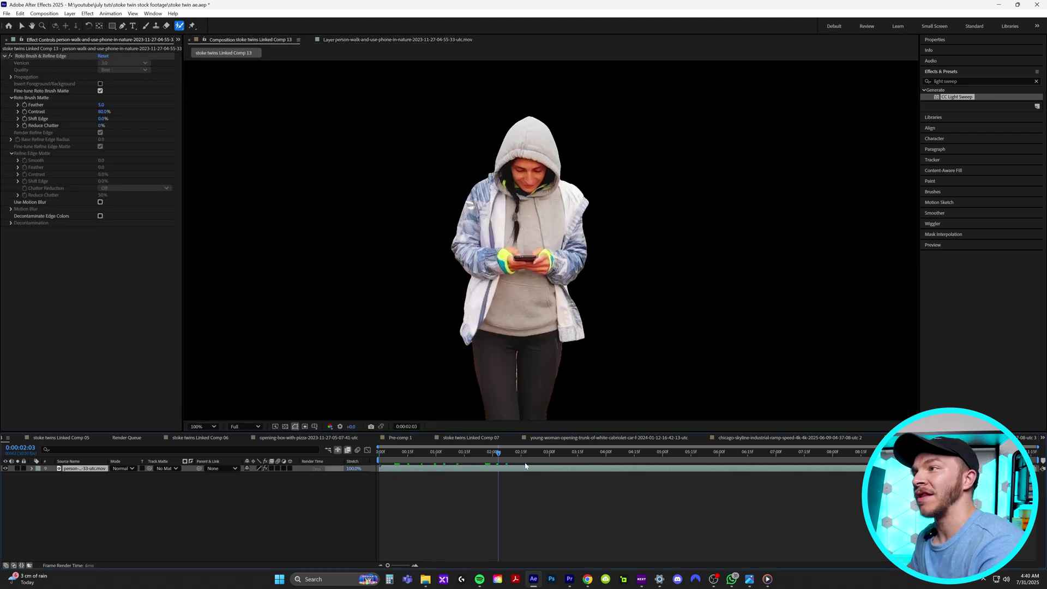
# - Duplicate the rotoscoped phone-walking layer and remove the Roto Brush & Refine Edge effect from the lower copy
pyautogui.press('space')
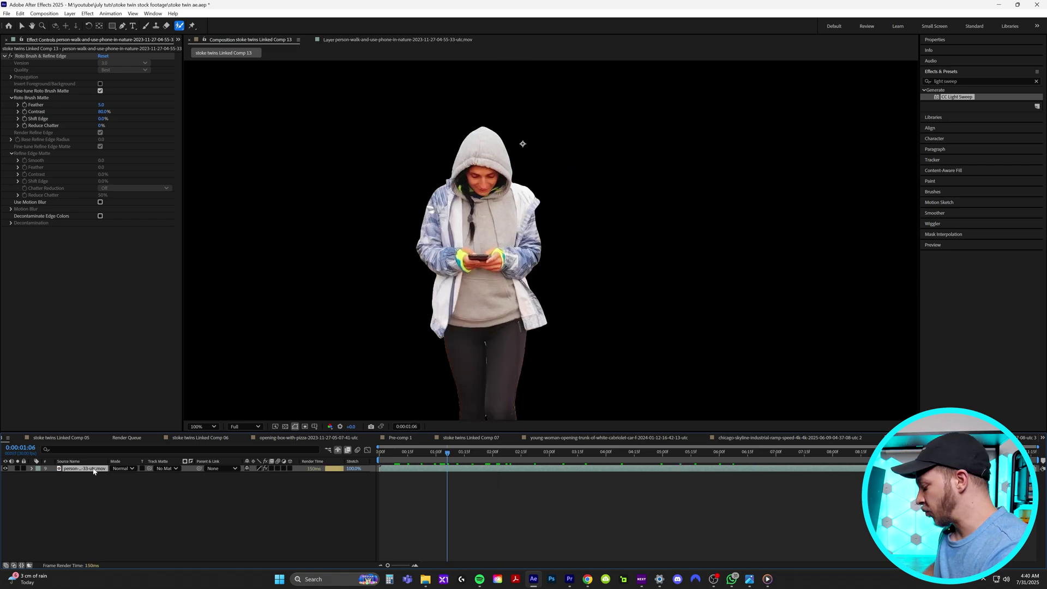
pyautogui.click(72, 475)
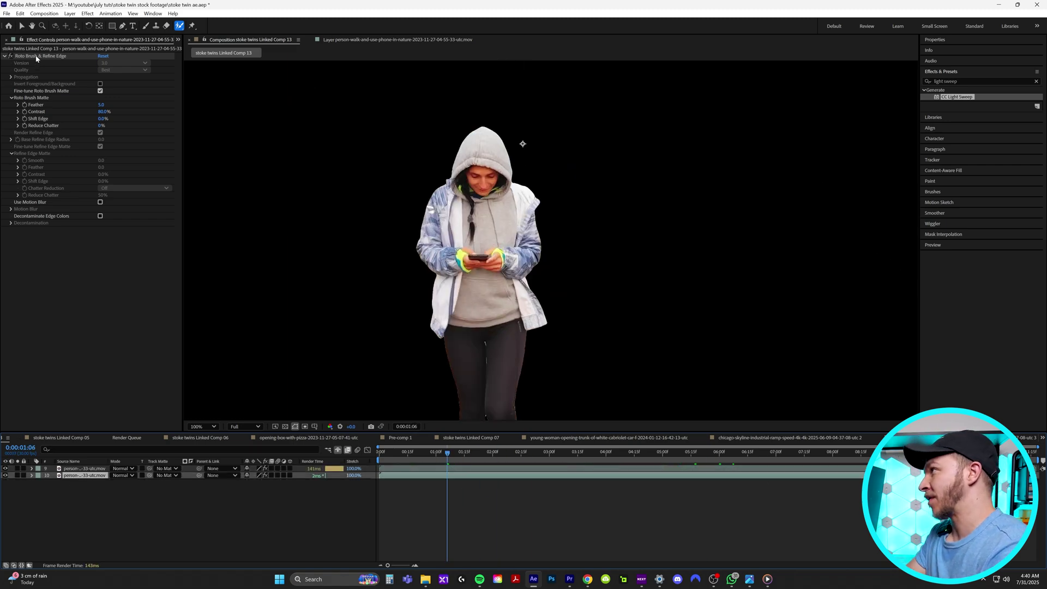
pyautogui.press('Delete')
# - Rename the upper rotoscoped layer to mask and the full-footage layer beneath it to slate
pyautogui.rightClick(91, 470)
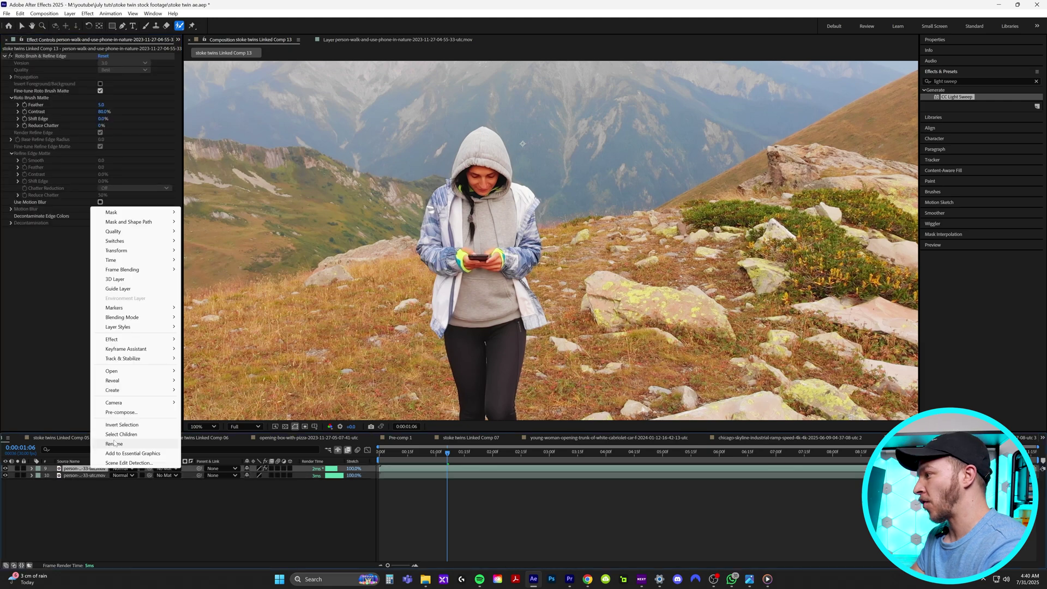
pyautogui.click(114, 445)
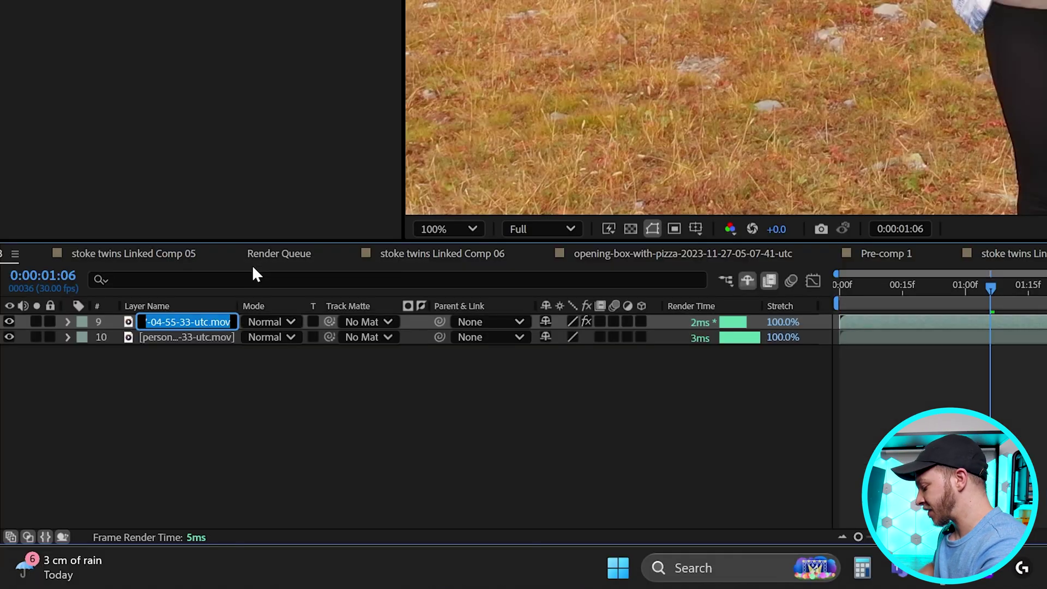
pyautogui.write('mask')
pyautogui.press('Return')
pyautogui.rightClick(196, 337)
pyautogui.click(252, 283)
pyautogui.write('sl')
pyautogui.press('Return')
# - Motion-track the slate layer's position from the first frame, with the track point on the dark collar below the woman's chin
pyautogui.moveTo(991, 288); pyautogui.dragTo(834, 290)
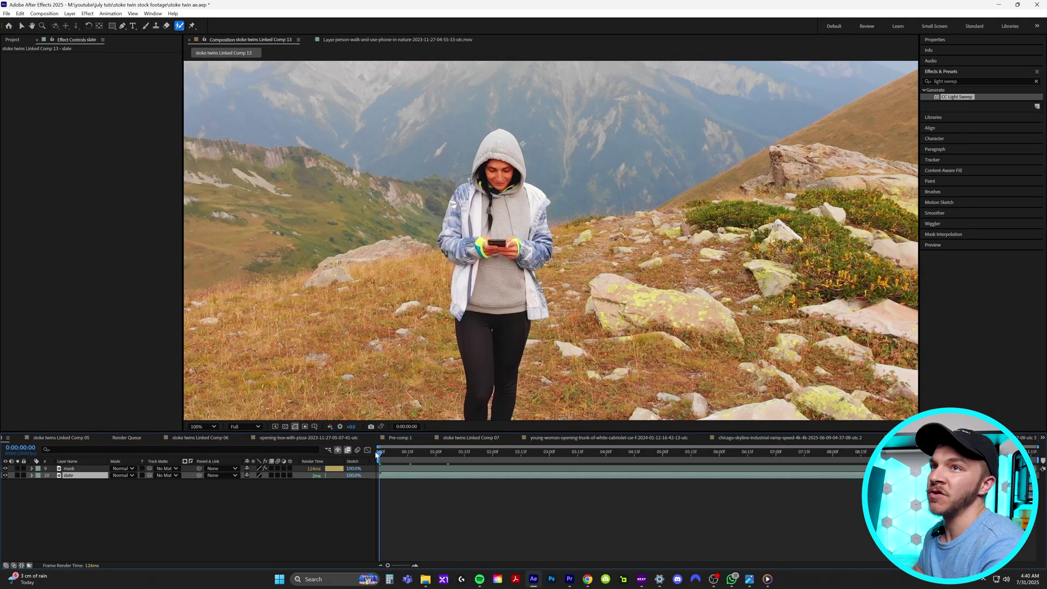
pyautogui.click(284, 469)
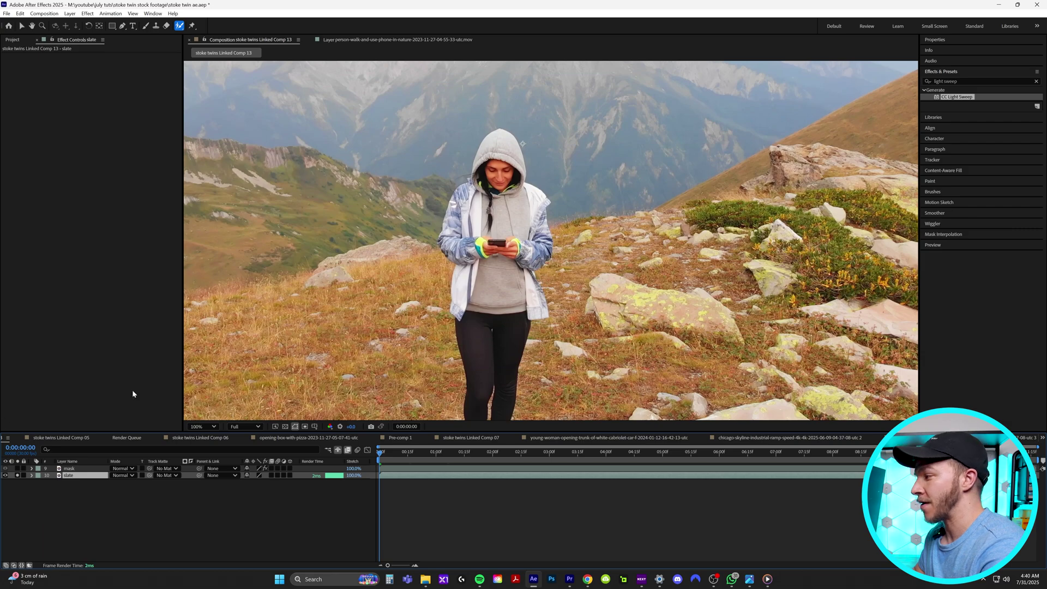
pyautogui.click(953, 73)
pyautogui.click(936, 125)
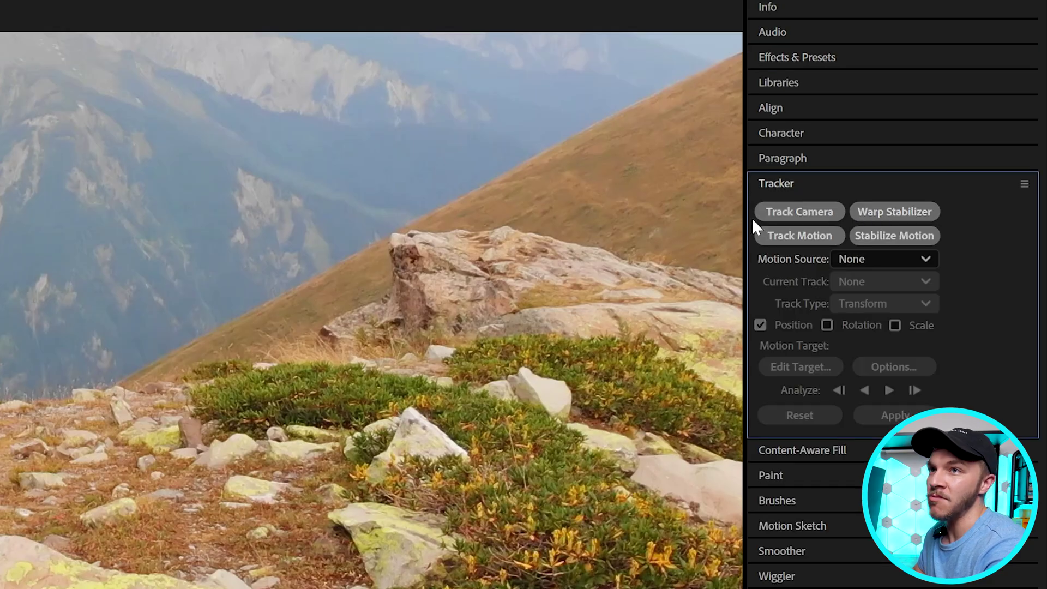
pyautogui.click(813, 232)
pyautogui.moveTo(581, 149); pyautogui.dragTo(513, 299)
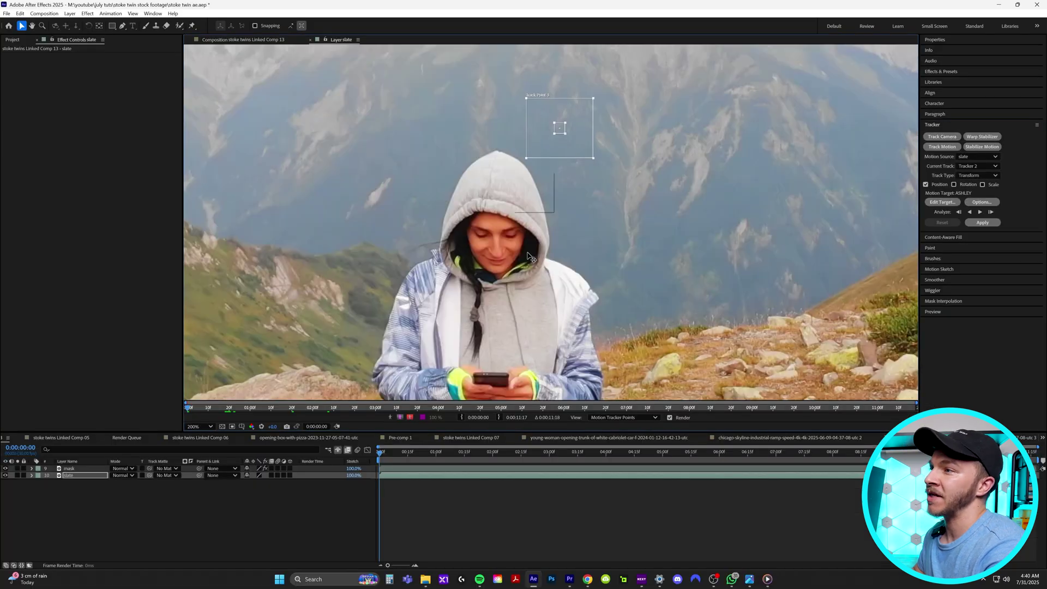
pyautogui.scroll(3, 511, 299)
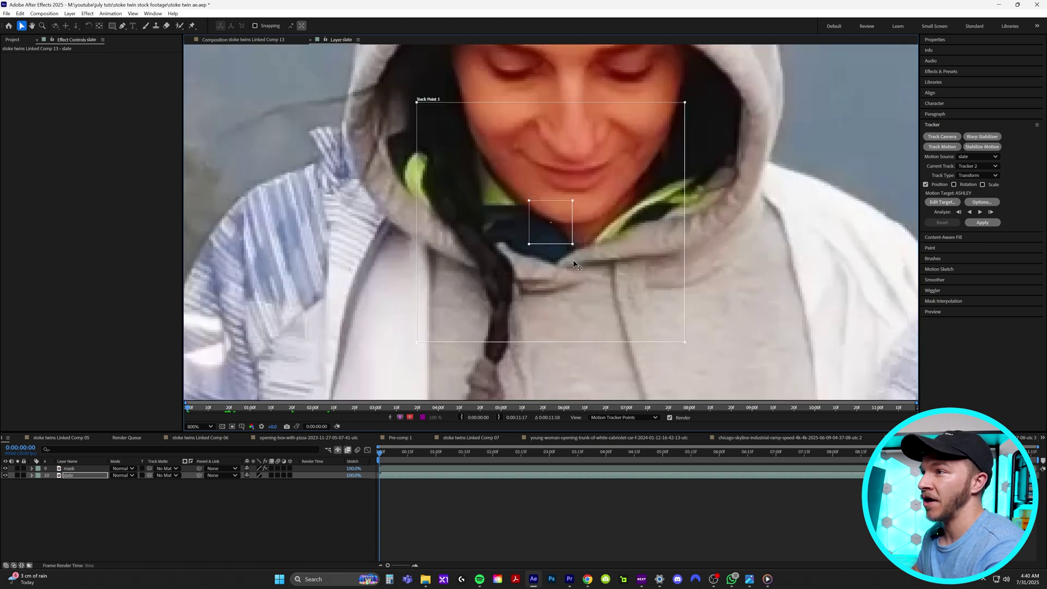
pyautogui.moveTo(574, 263); pyautogui.dragTo(616, 296)
pyautogui.scroll(-1, 573, 282)
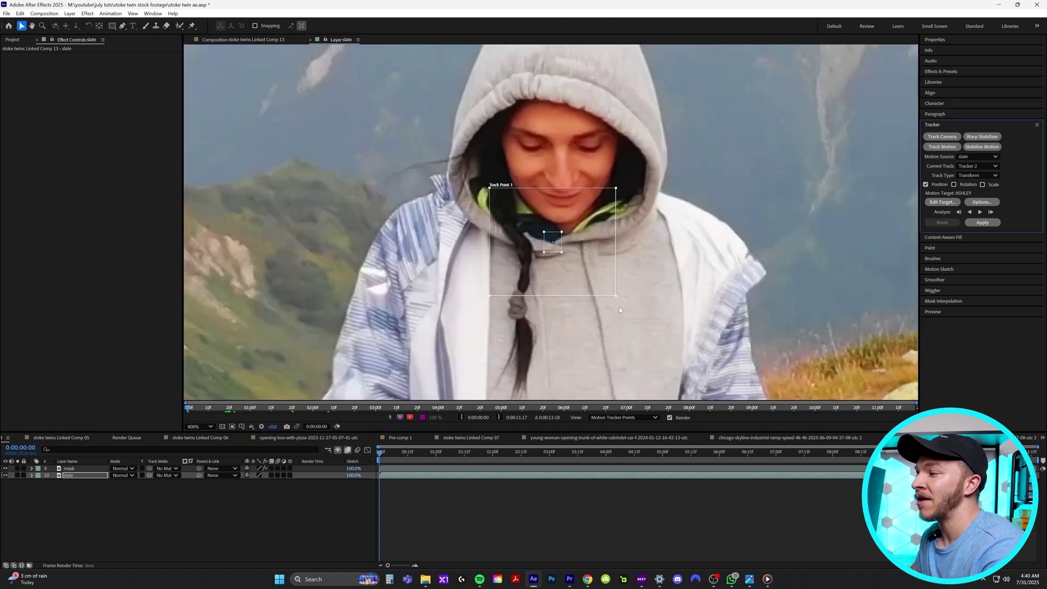
pyautogui.click(967, 212)
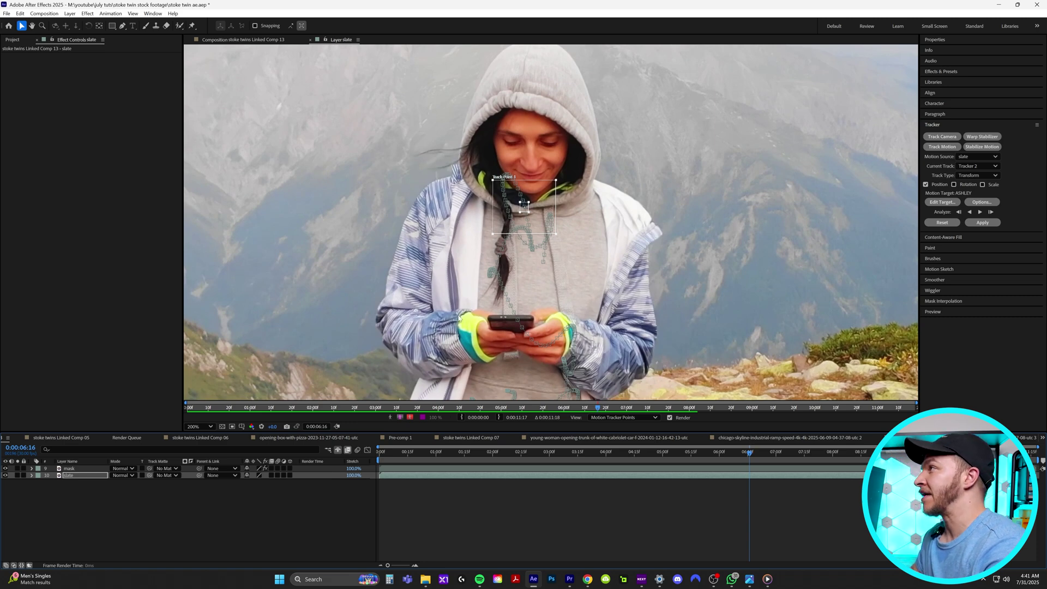
# - Add a new null object to the composition to receive the tracking data
pyautogui.click(69, 13)
pyautogui.moveTo(109, 22)
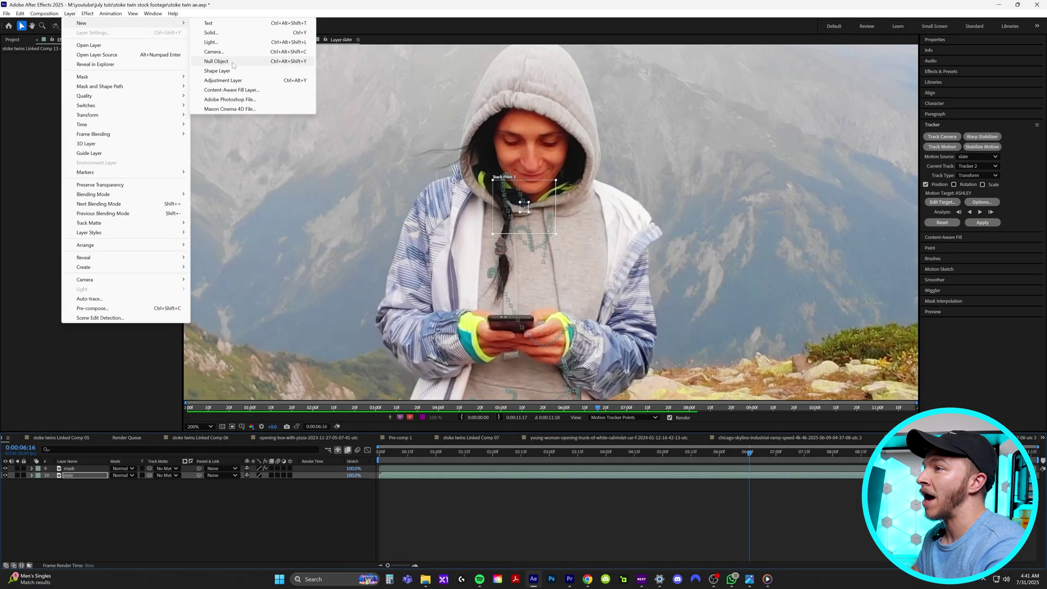
pyautogui.click(585, 154)
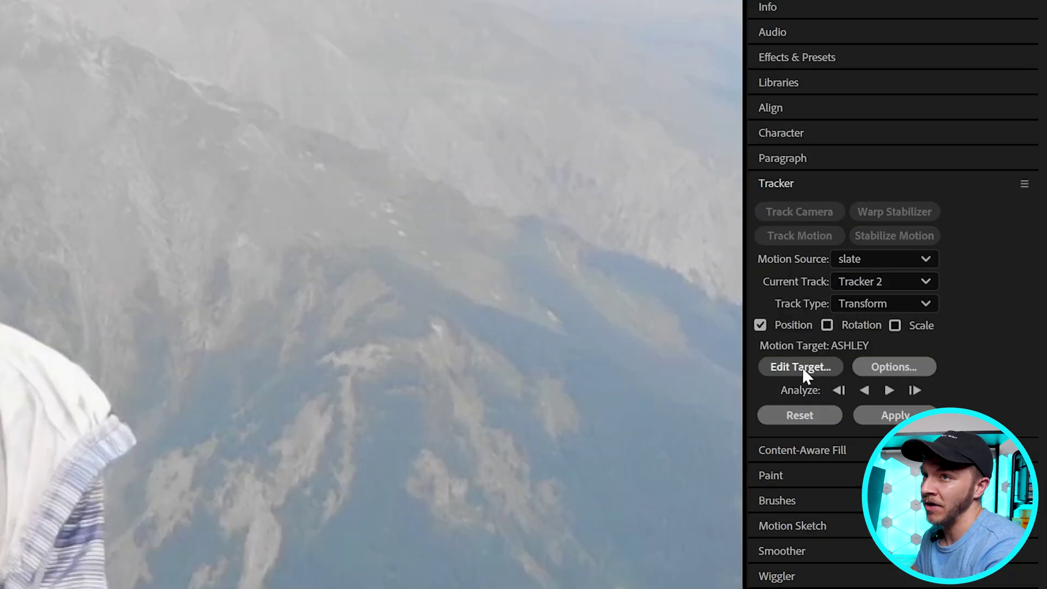
# - Set Null 2 as the motion target, apply the track in X and Y, and scrub through the result
pyautogui.click(811, 368)
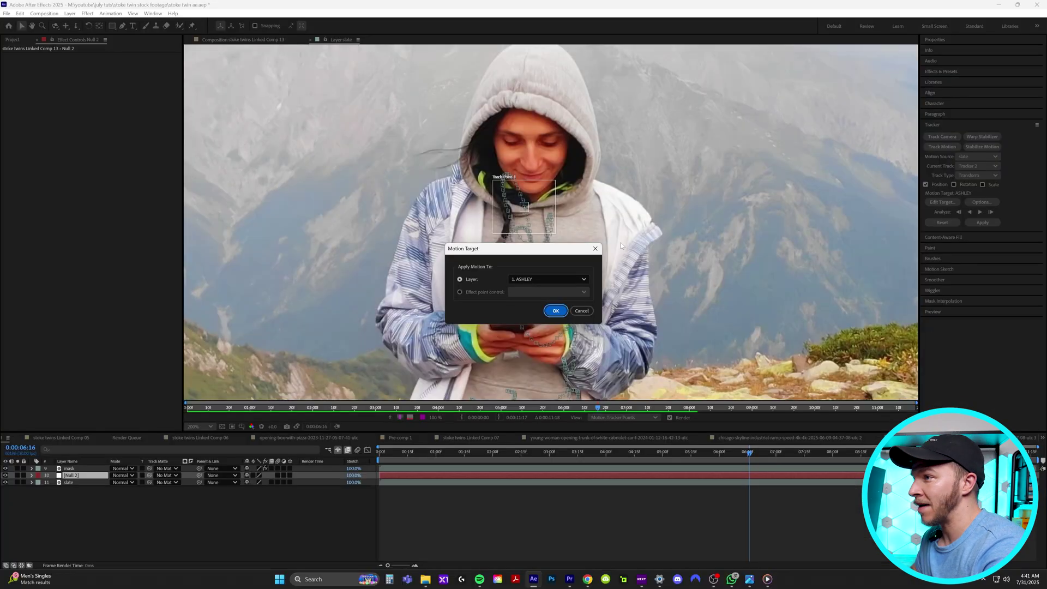
pyautogui.click(537, 281)
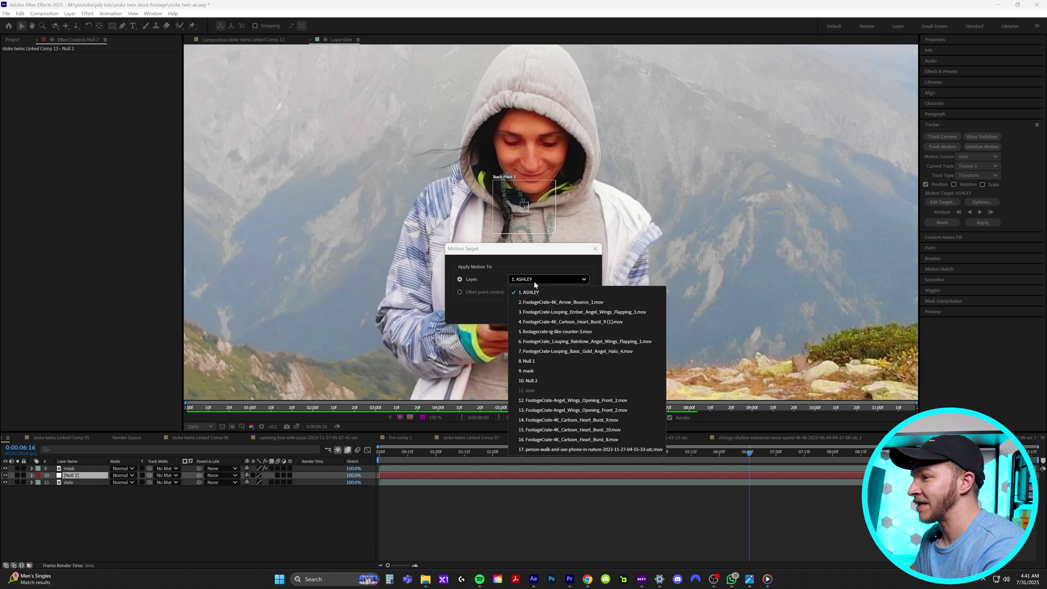
pyautogui.click(535, 381)
pyautogui.click(556, 311)
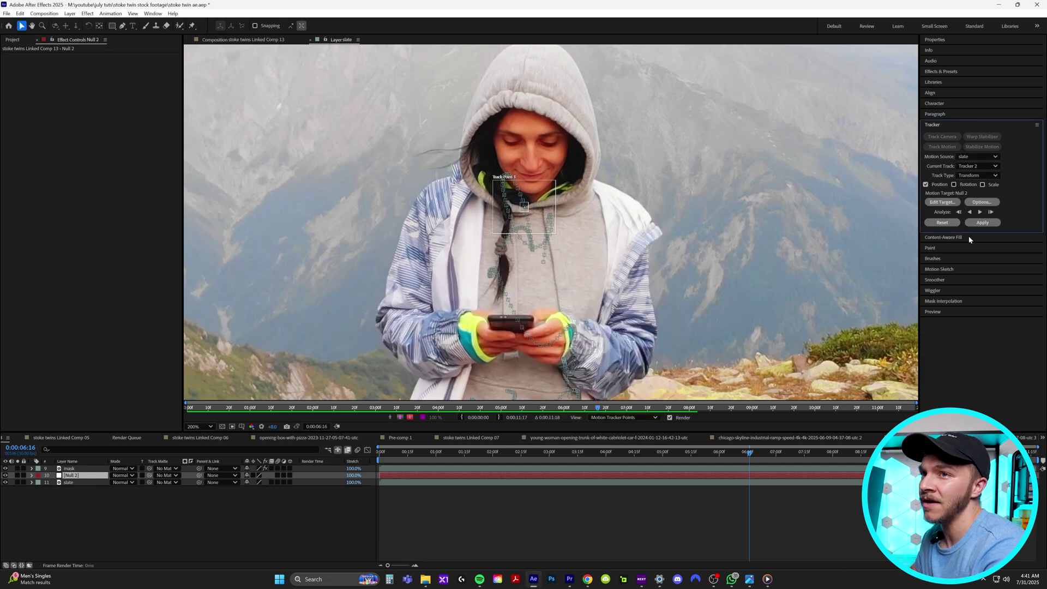
pyautogui.click(983, 223)
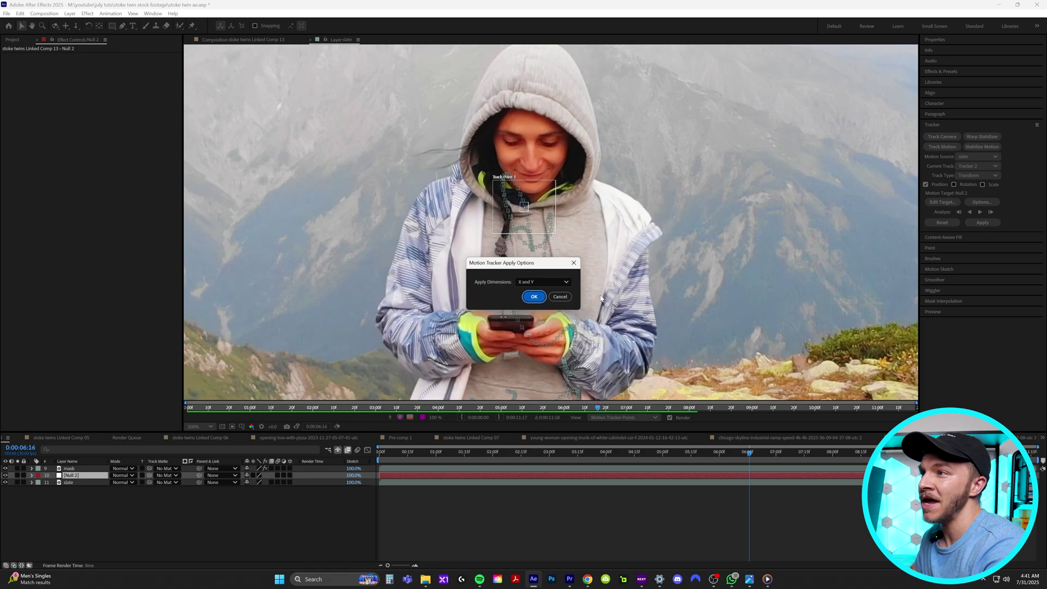
pyautogui.click(534, 298)
pyautogui.scroll(2, 518, 376)
pyautogui.moveTo(495, 453); pyautogui.dragTo(625, 452)
pyautogui.moveTo(484, 307); pyautogui.dragTo(518, 1)
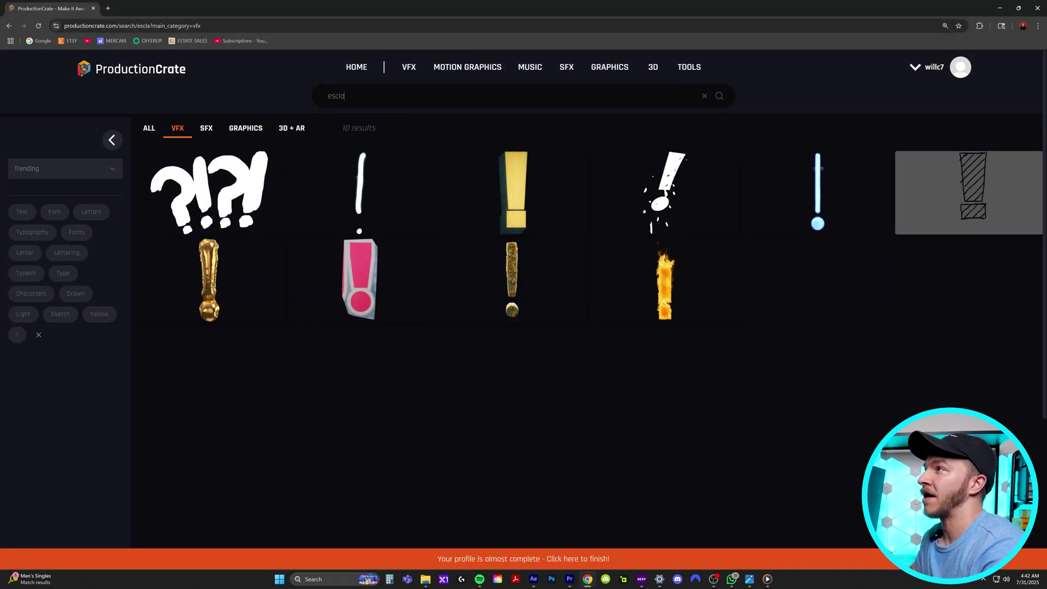
# - Search ProductionCrate's VFX library in the browser for wings and download Angel Wings Opening Front 2 as HD PNG Codec
pyautogui.press('BackSpace')
pyautogui.press('BackSpace')
pyautogui.press('BackSpace')
pyautogui.press('BackSpace')
pyautogui.press('BackSpace')
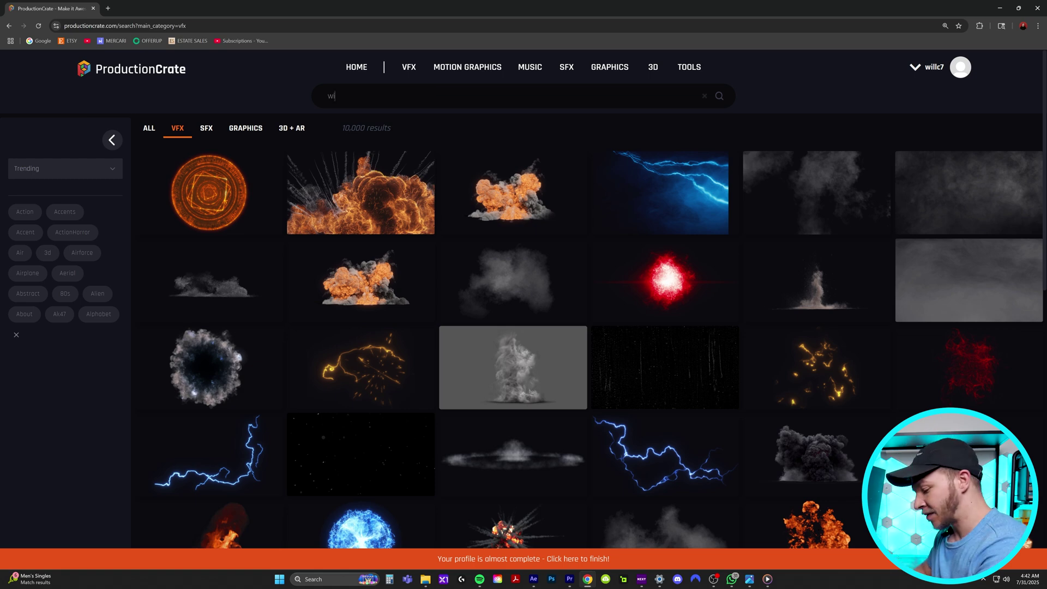
pyautogui.press('Return')
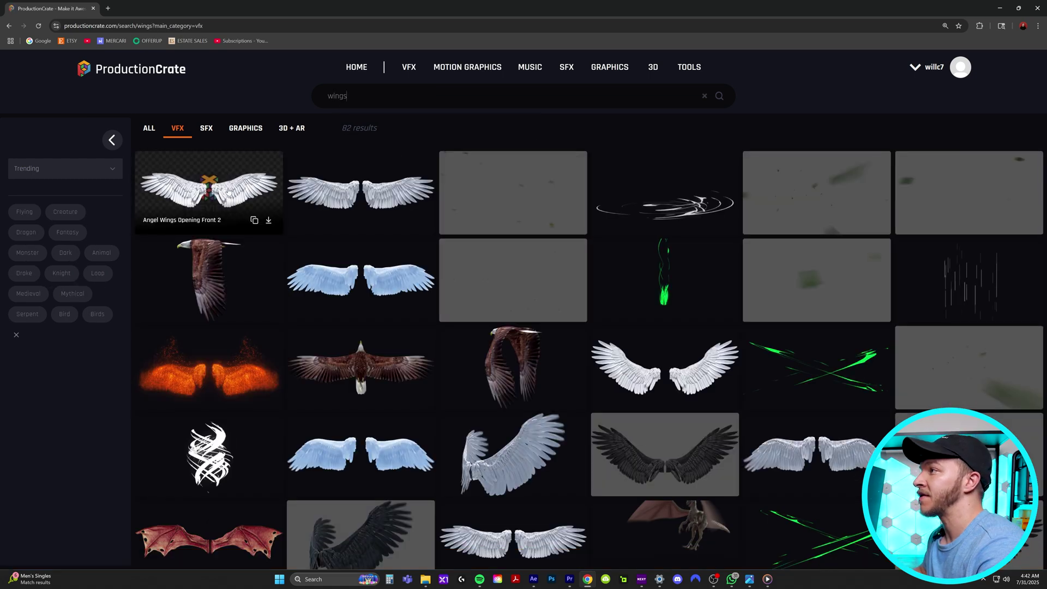
pyautogui.click(269, 220)
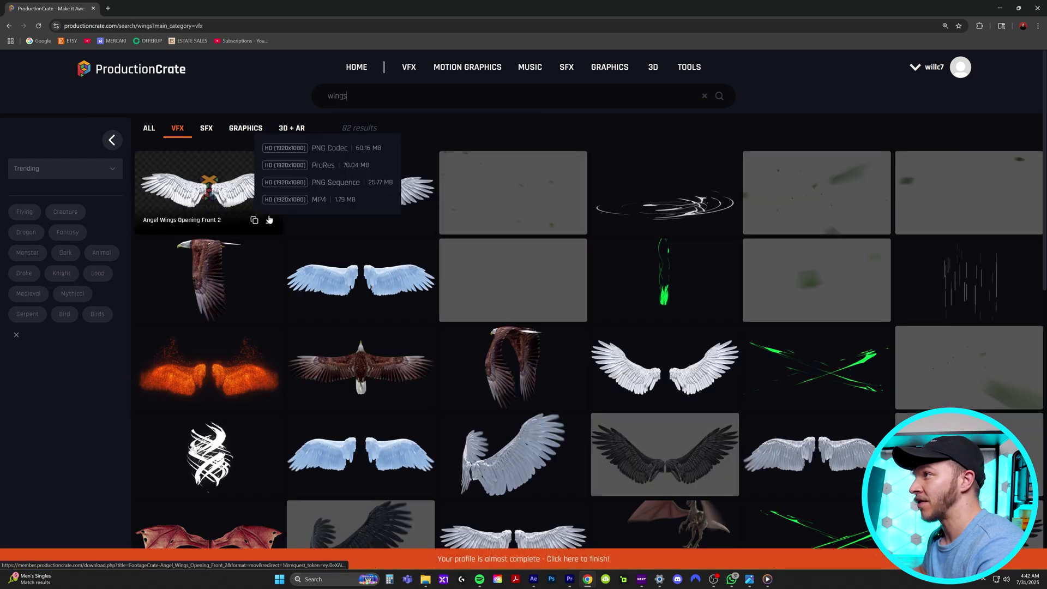
pyautogui.click(286, 154)
# - Search the ProductionCrate VFX library for halo
pyautogui.moveTo(349, 96); pyautogui.dragTo(290, 85)
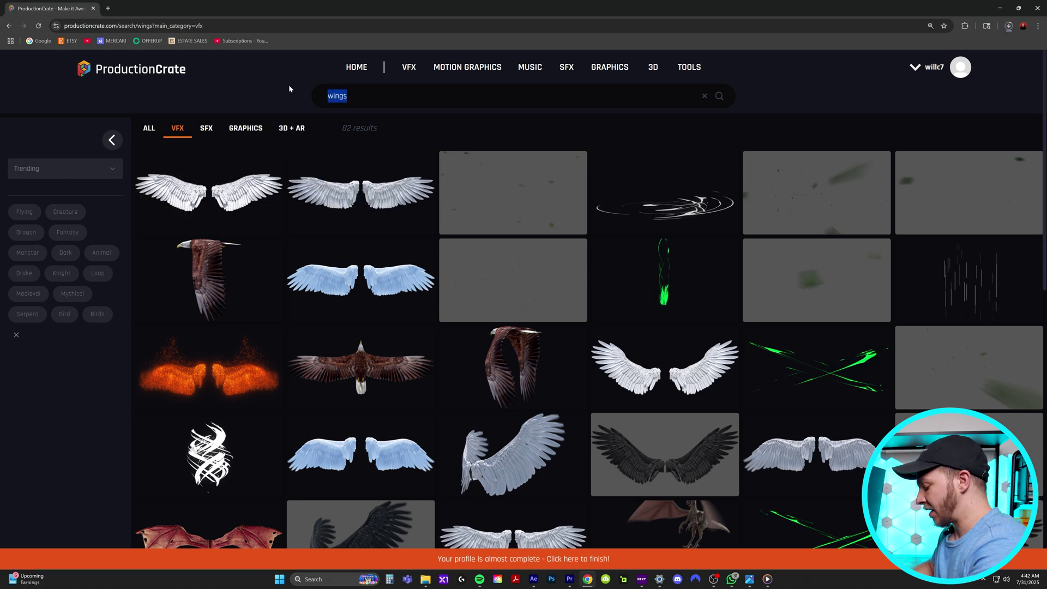
pyautogui.write('halo')
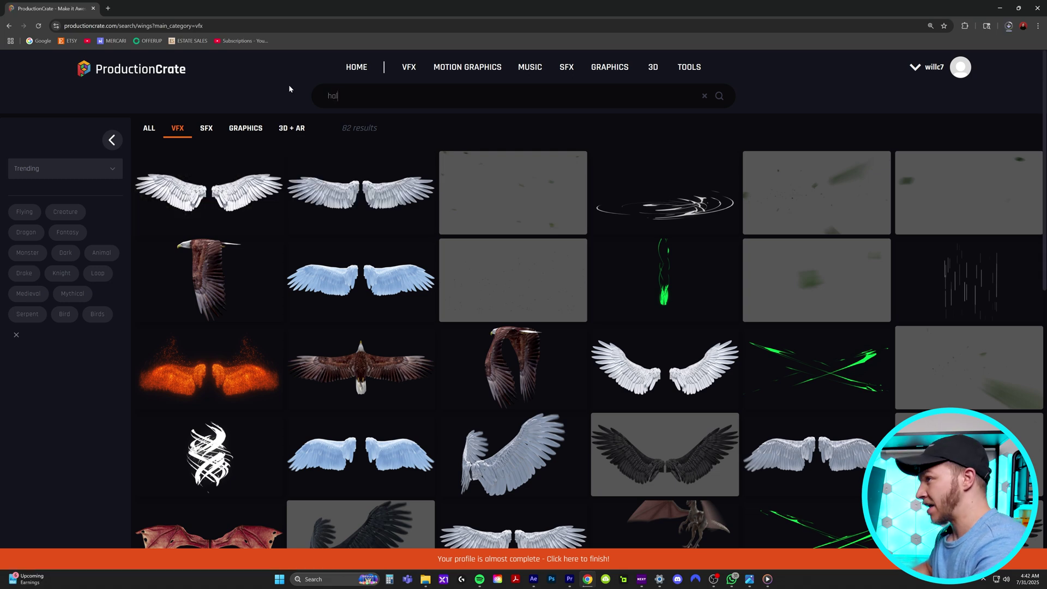
pyautogui.press('Return')
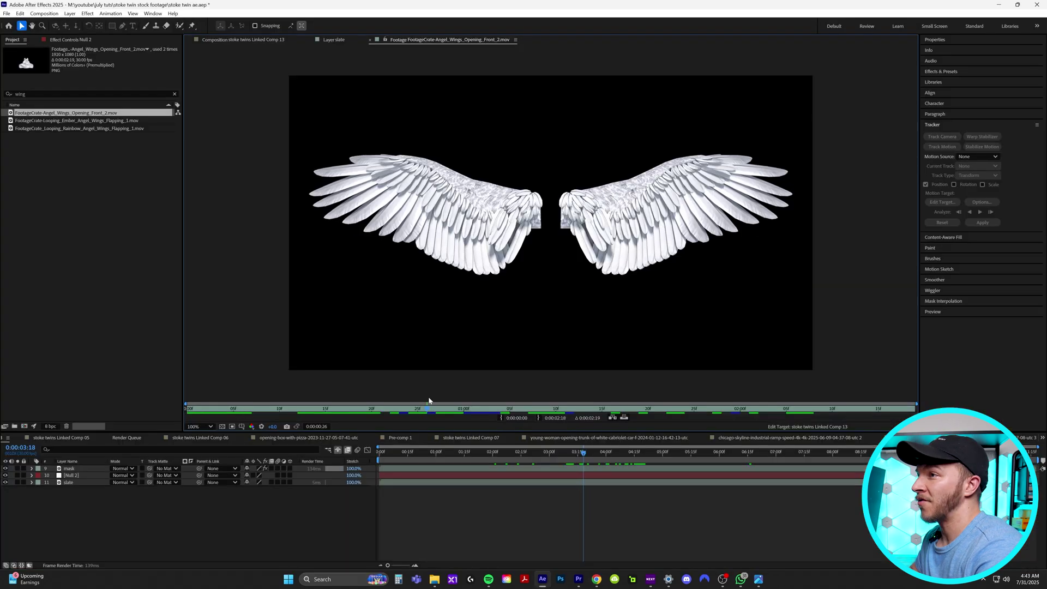
# - Preview the Angel Wings Opening Front 2 clip in After Effects and add it to the composition directly below the mask layer
pyautogui.moveTo(428, 401); pyautogui.dragTo(322, 406)
pyautogui.click(241, 40)
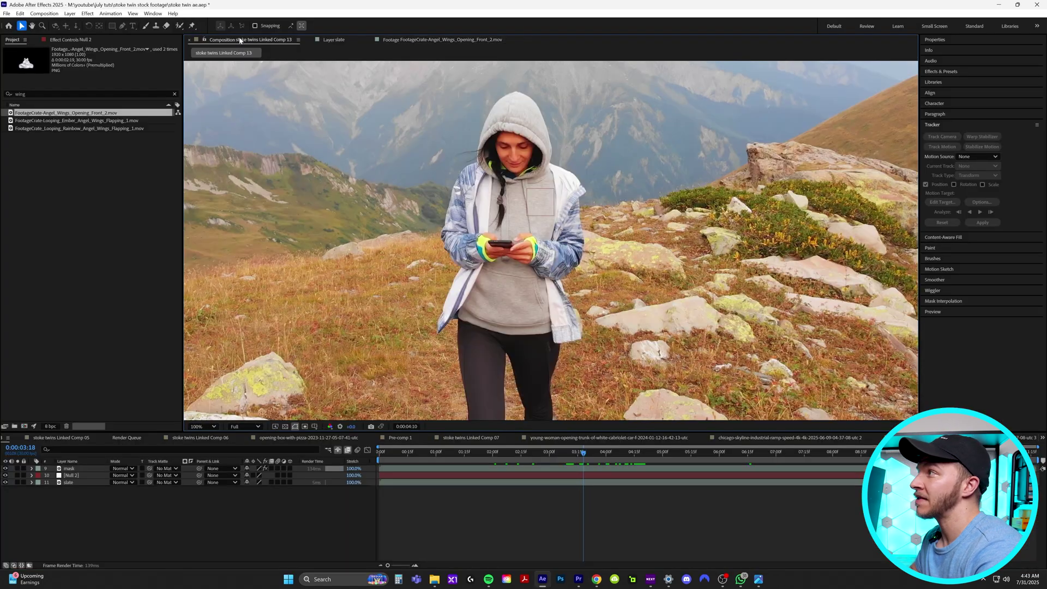
pyautogui.moveTo(66, 113); pyautogui.dragTo(401, 468)
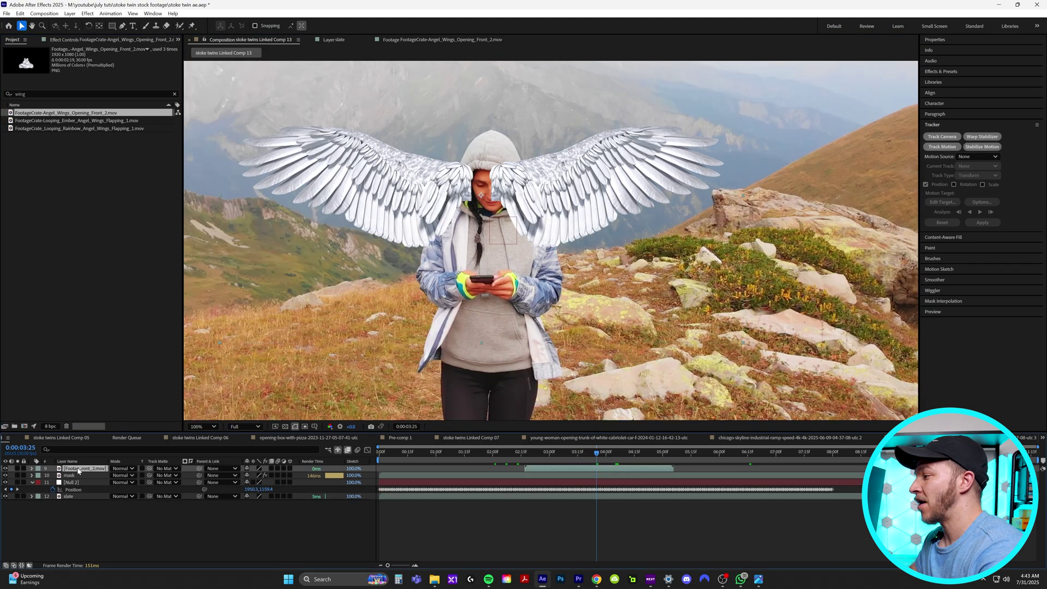
pyautogui.moveTo(84, 470); pyautogui.dragTo(85, 478)
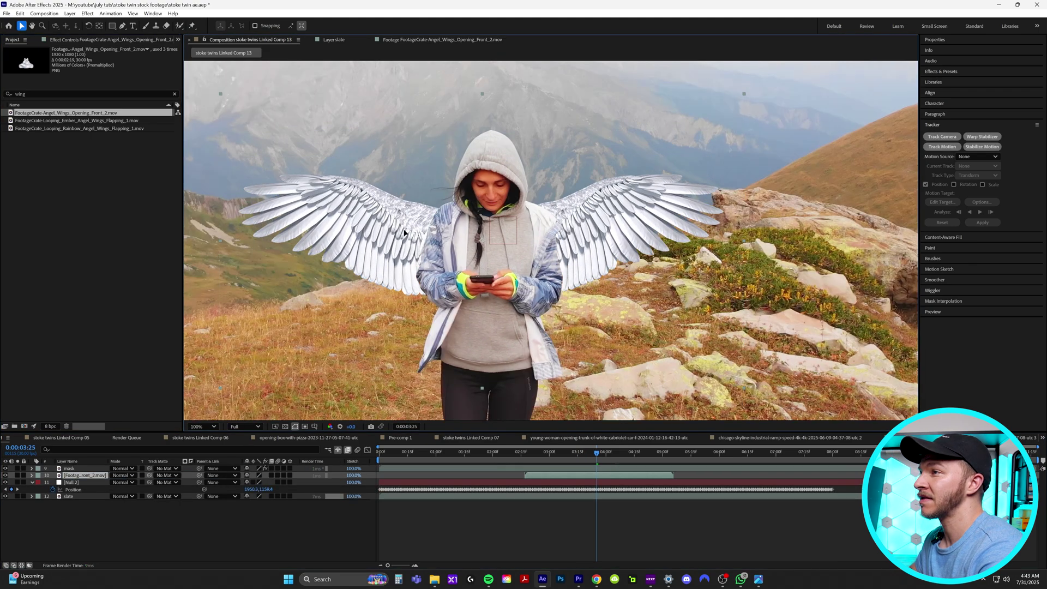
# - Scale the angel wings layer to 145% and parent it to Null 2
pyautogui.press('s')
pyautogui.moveTo(257, 482); pyautogui.dragTo(281, 482)
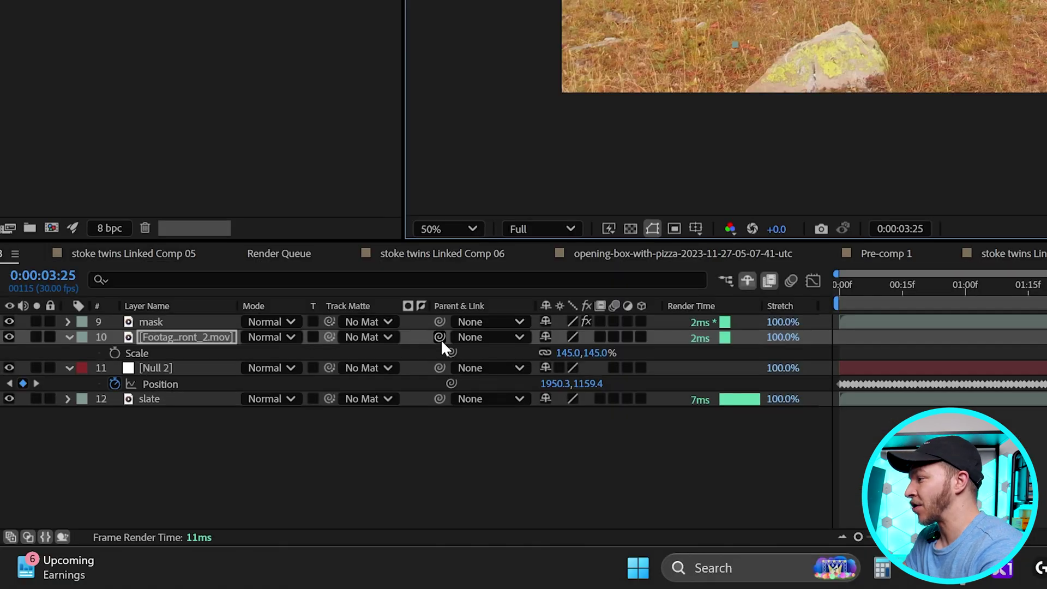
pyautogui.moveTo(440, 338); pyautogui.dragTo(162, 370)
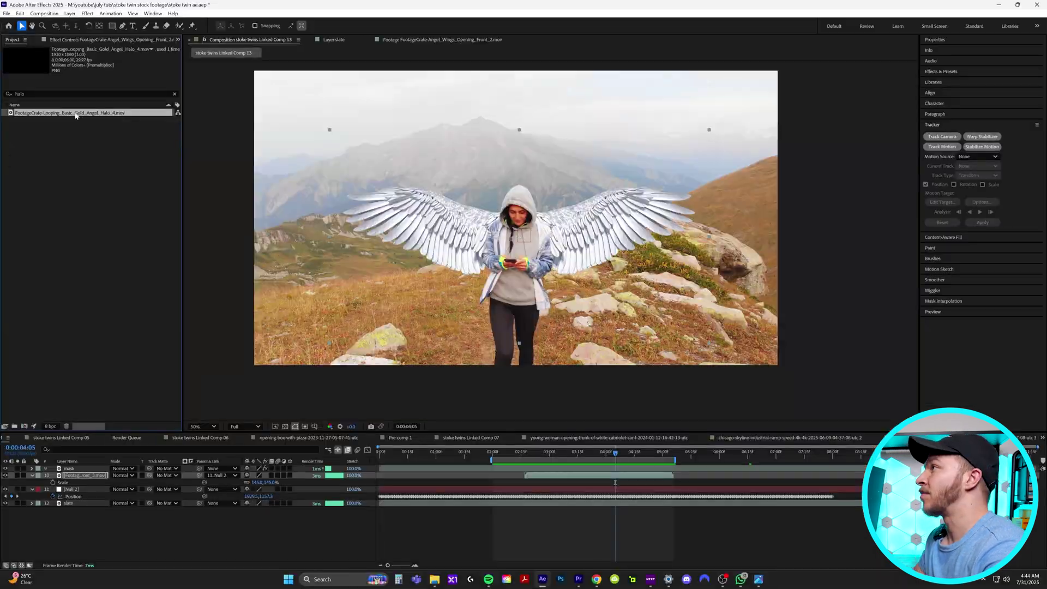
# - Add the looping gold angel halo clip just above the woman's head at 23% scale, parented to Null 2
pyautogui.moveTo(76, 116); pyautogui.dragTo(575, 472)
pyautogui.moveTo(548, 229); pyautogui.dragTo(552, 190)
pyautogui.press('s')
pyautogui.moveTo(253, 477); pyautogui.dragTo(220, 473)
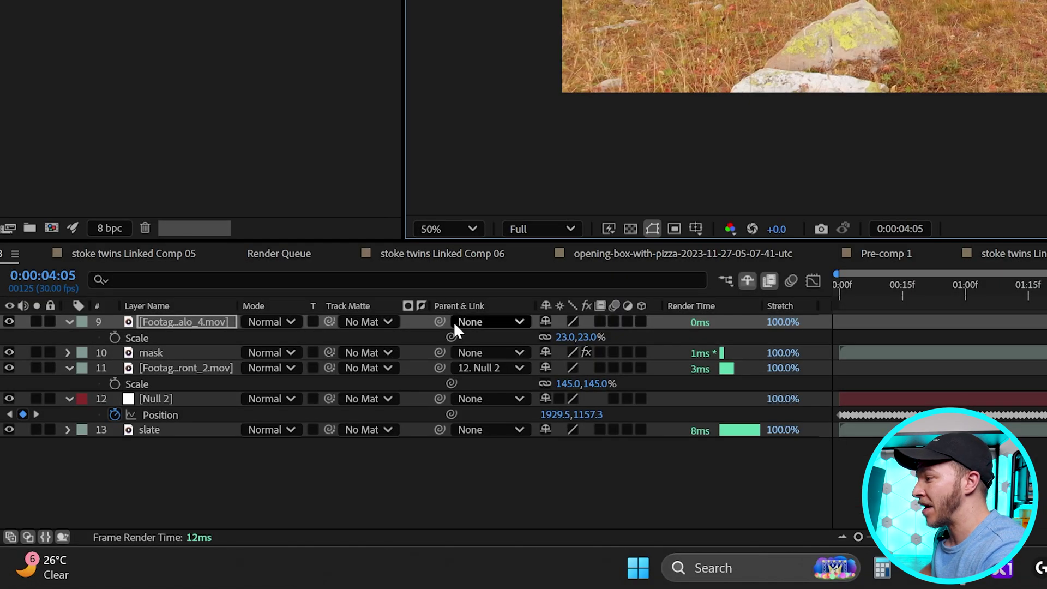
pyautogui.moveTo(439, 322); pyautogui.dragTo(155, 399)
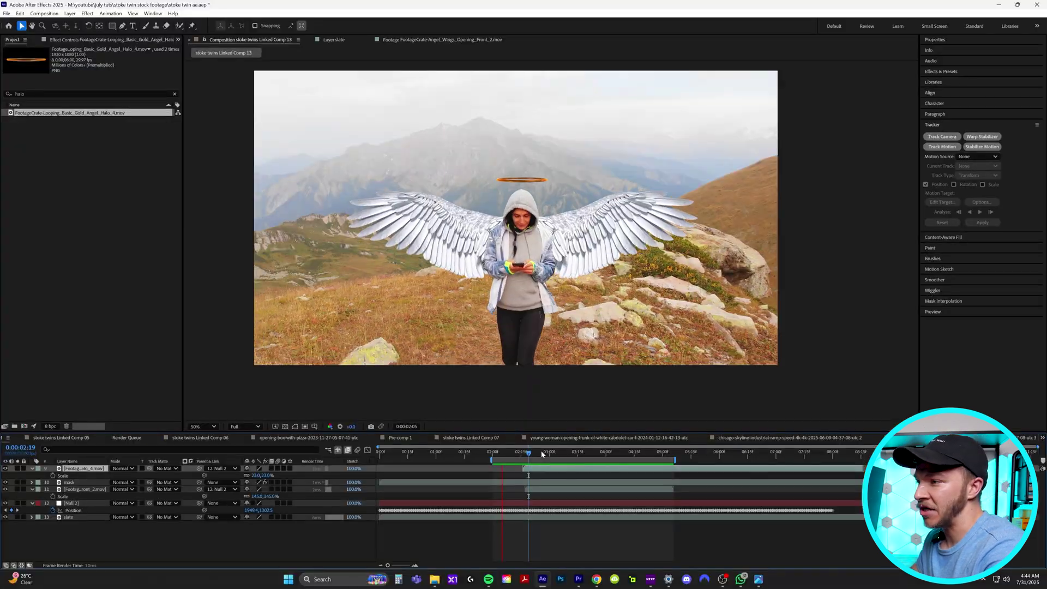
# - Find the Stylize Glow effect and apply it to the gold halo layer
pyautogui.click(591, 454)
pyautogui.click(941, 72)
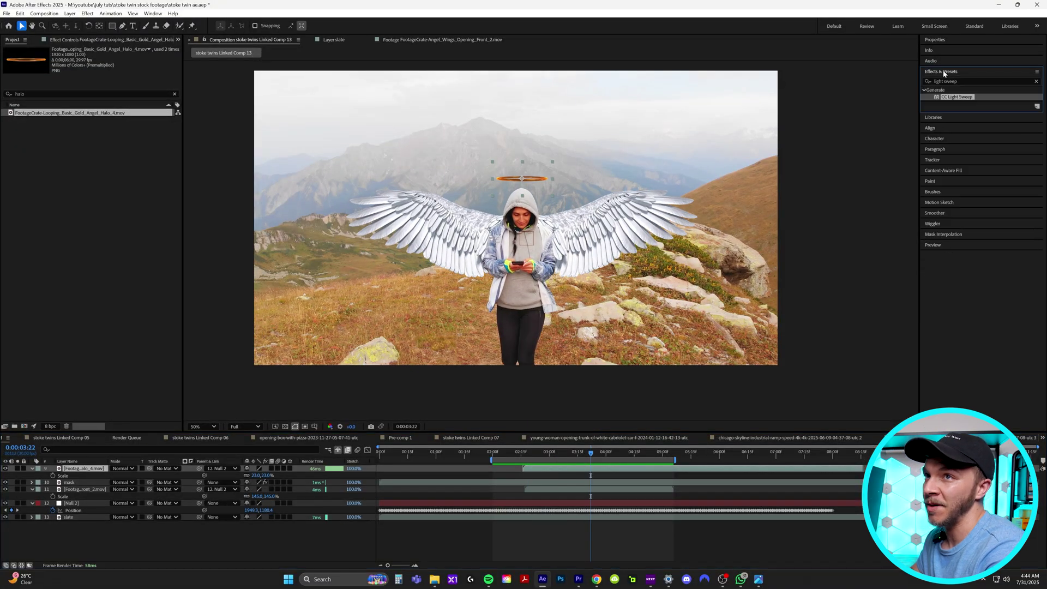
pyautogui.click(967, 80)
pyautogui.write('glow')
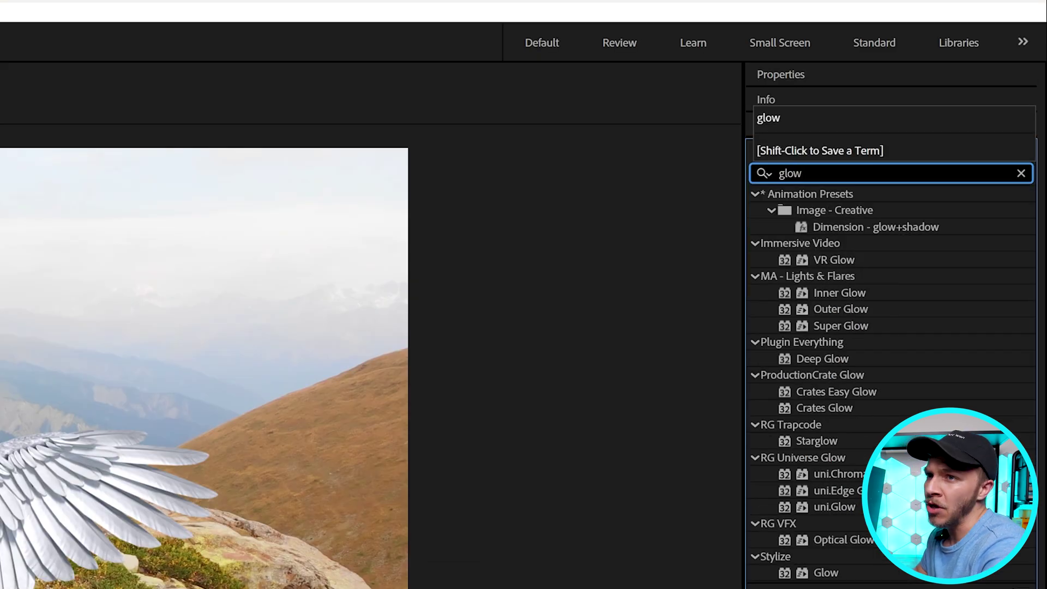
pyautogui.doubleClick(807, 573)
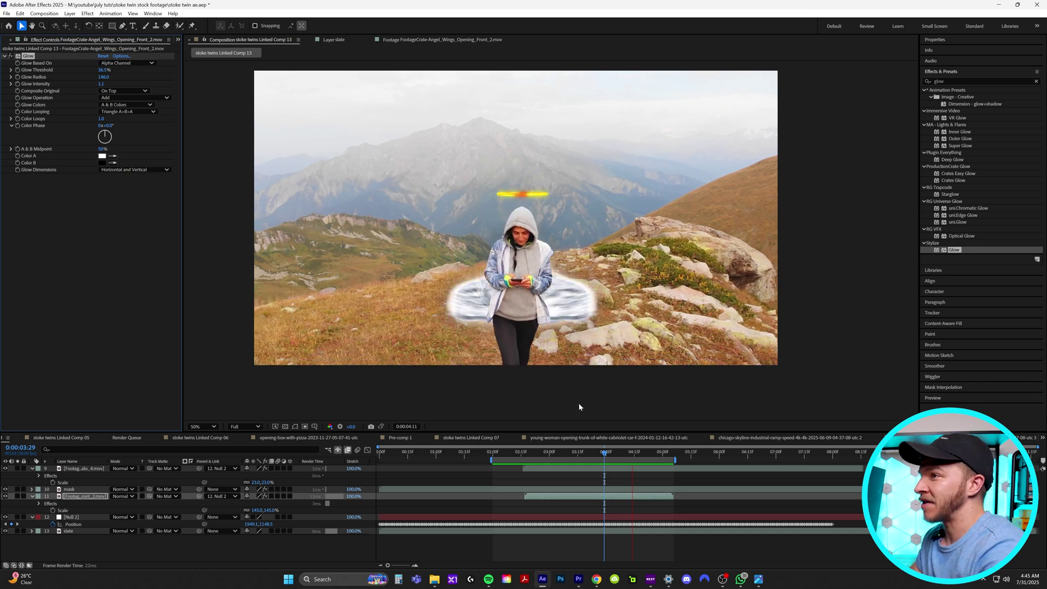
# - Add the woman's first name as a yellow text title, enlarge it to 290 px and centre it above the halo
pyautogui.click(133, 26)
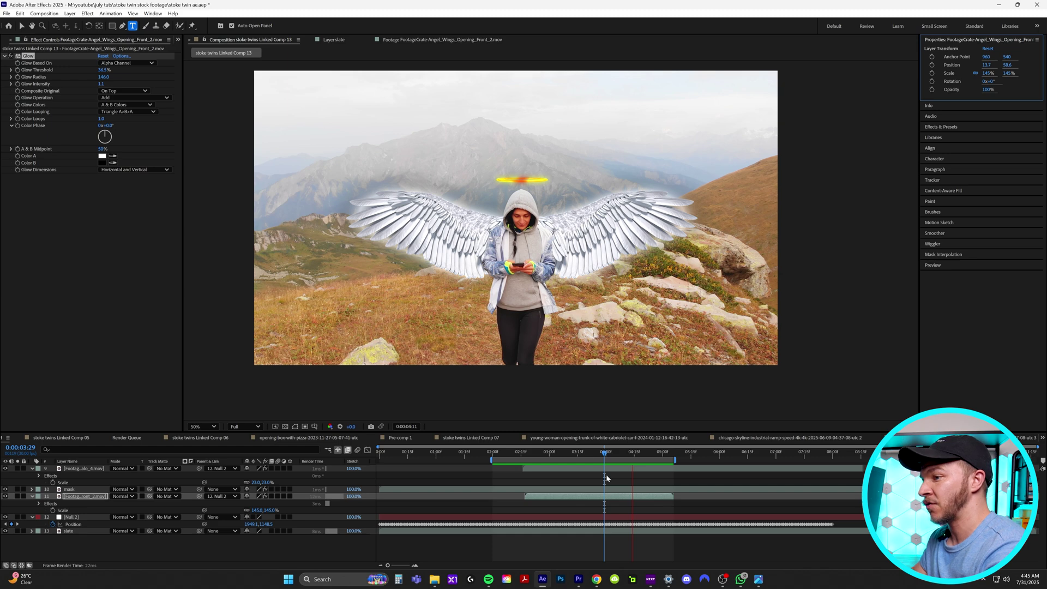
pyautogui.click(454, 147)
pyautogui.write('ASHLE')
pyautogui.write('Y')
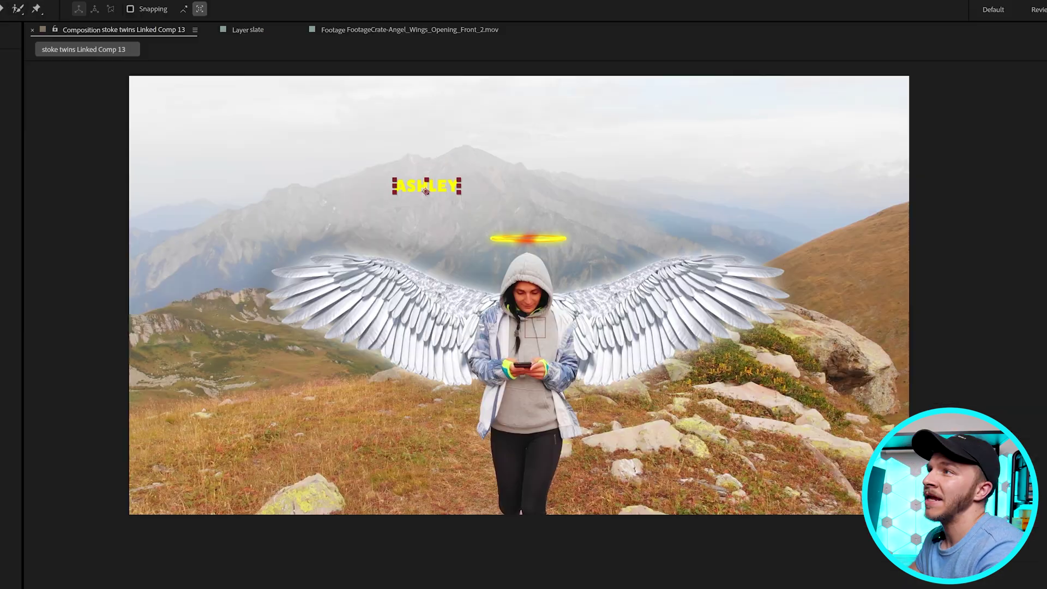
pyautogui.moveTo(949, 138); pyautogui.dragTo(1002, 137)
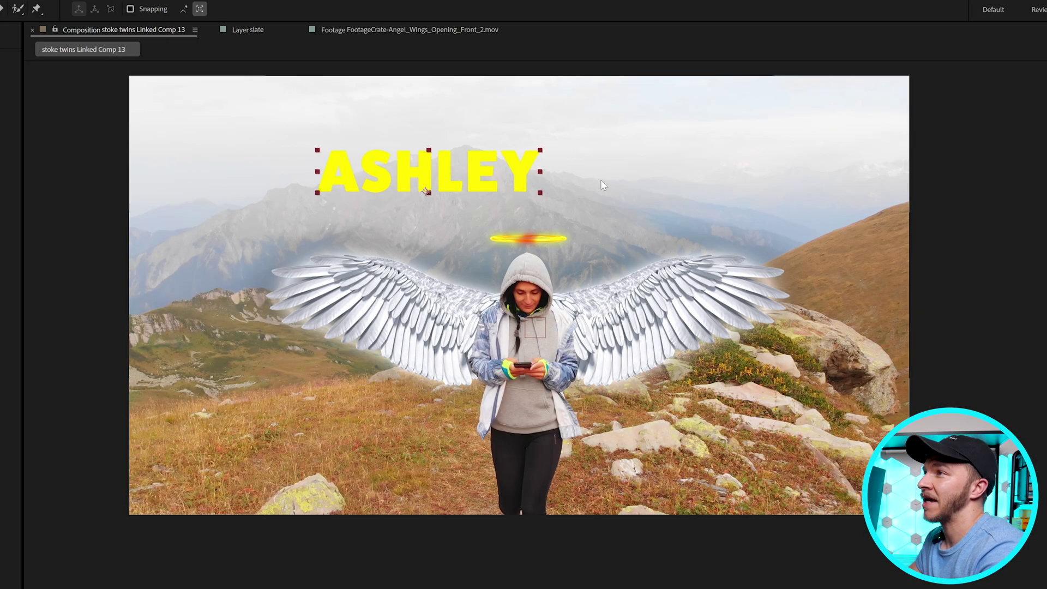
pyautogui.moveTo(496, 167); pyautogui.dragTo(580, 186)
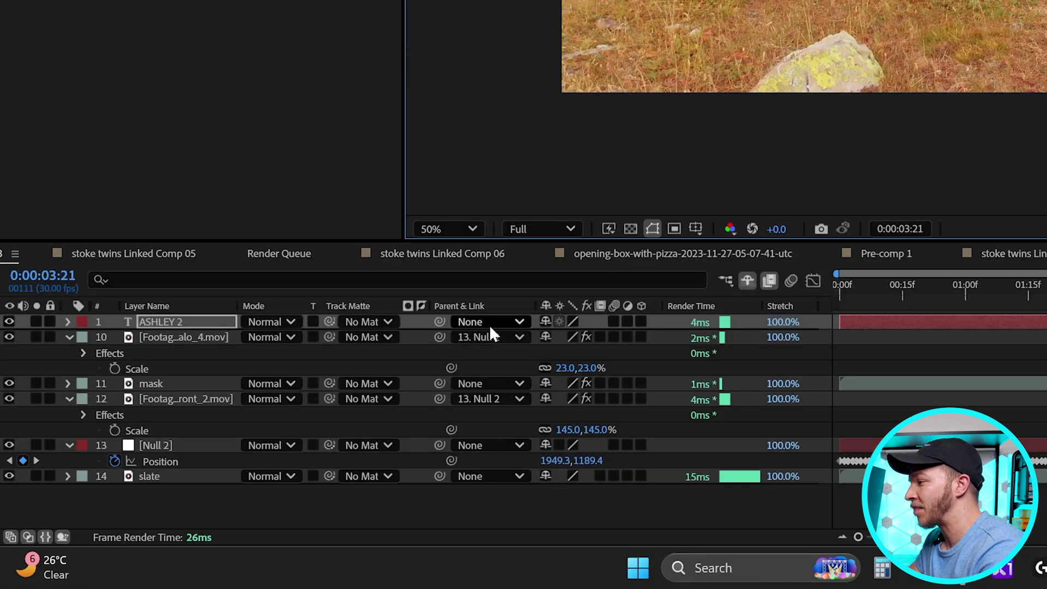
# - Parent the name text layer to Null 2 and play back its motion from around the start of the wings clip
pyautogui.moveTo(439, 322); pyautogui.dragTo(145, 447)
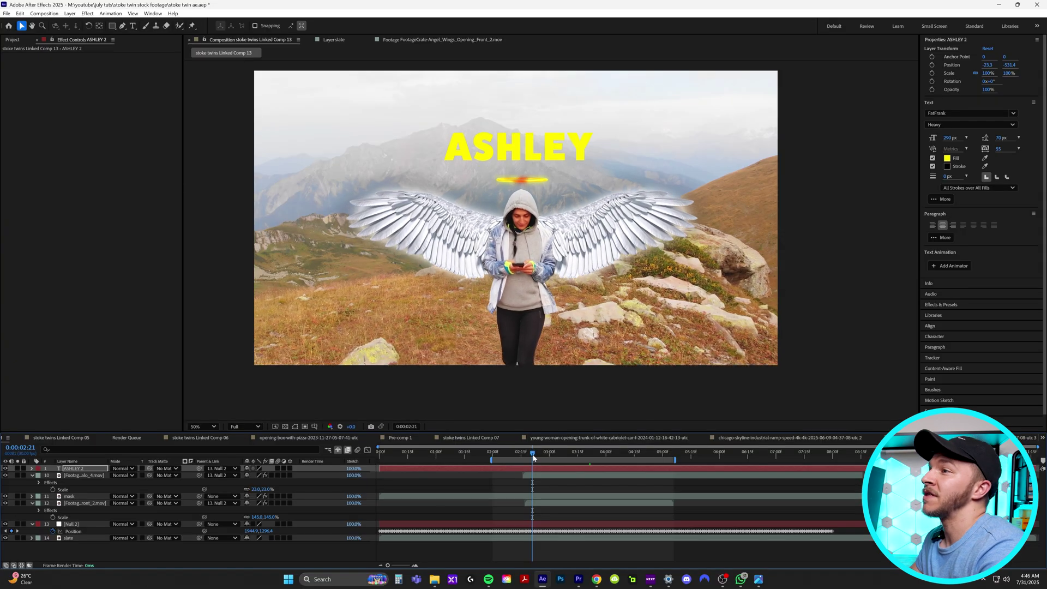
pyautogui.press('space')
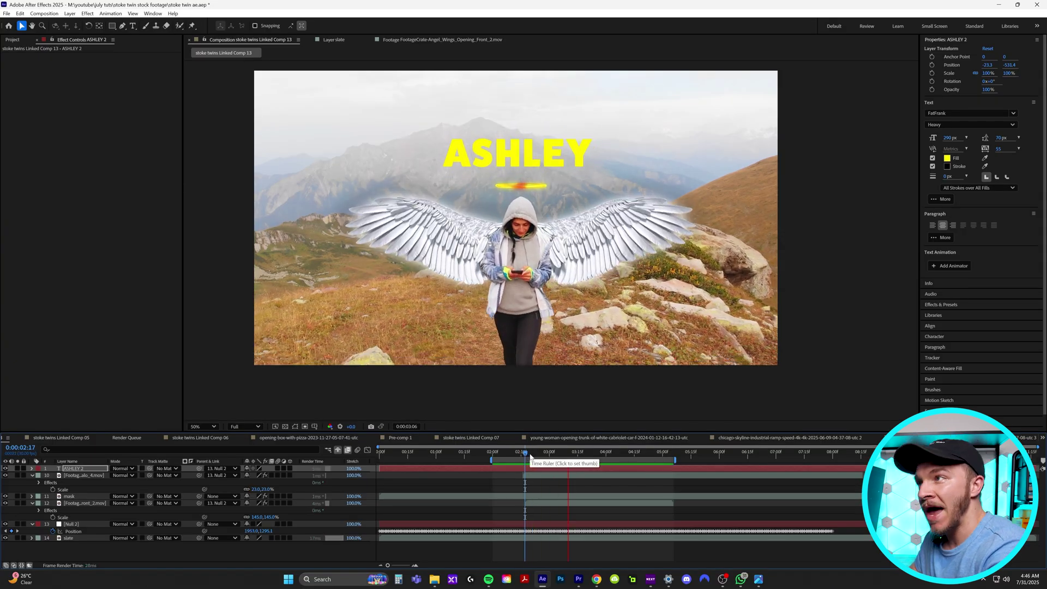
pyautogui.click(530, 455)
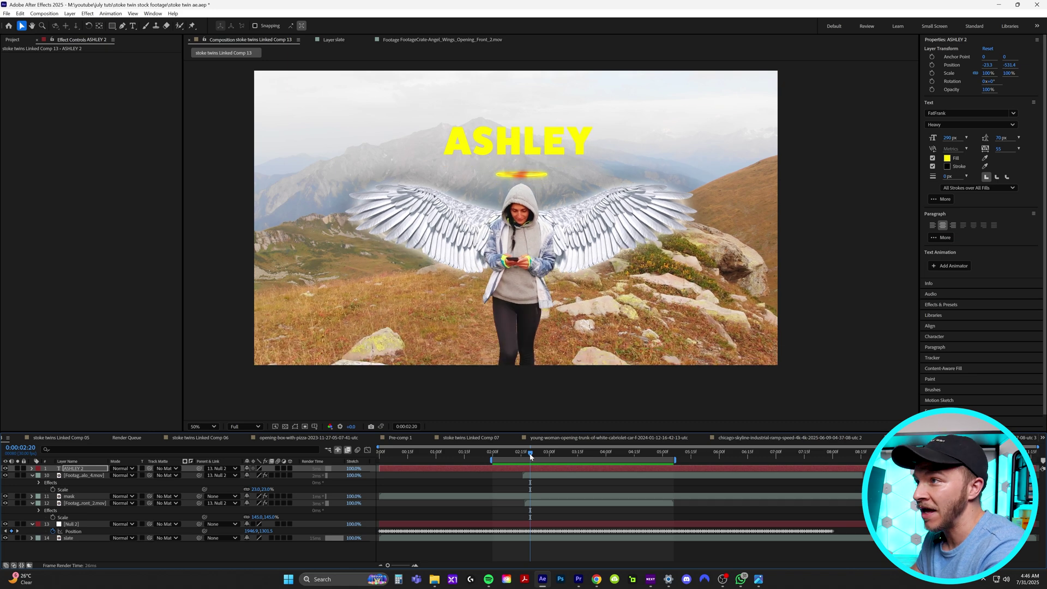
pyautogui.moveTo(530, 455); pyautogui.dragTo(524, 458)
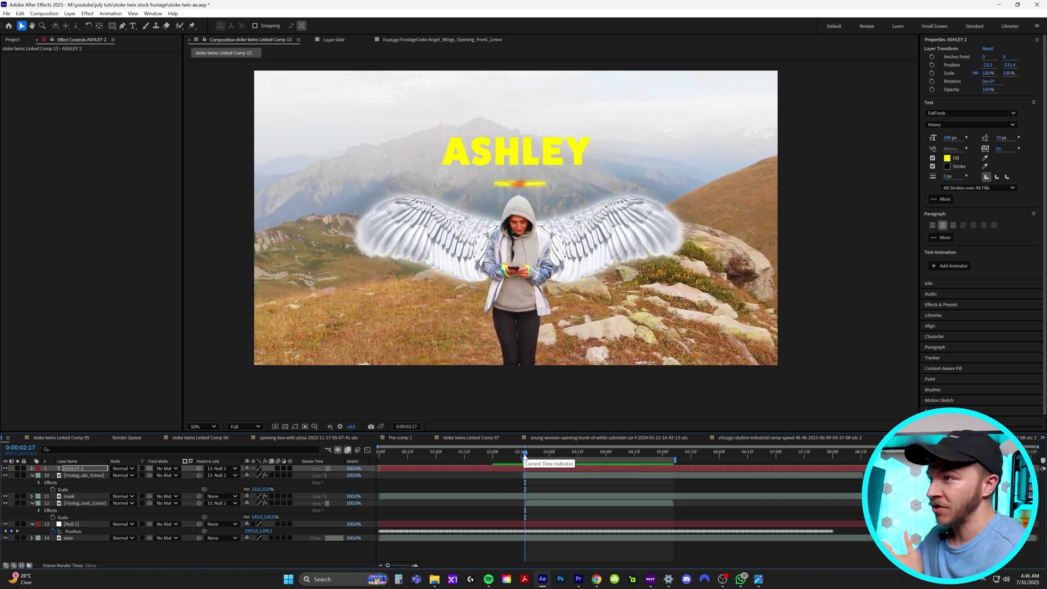